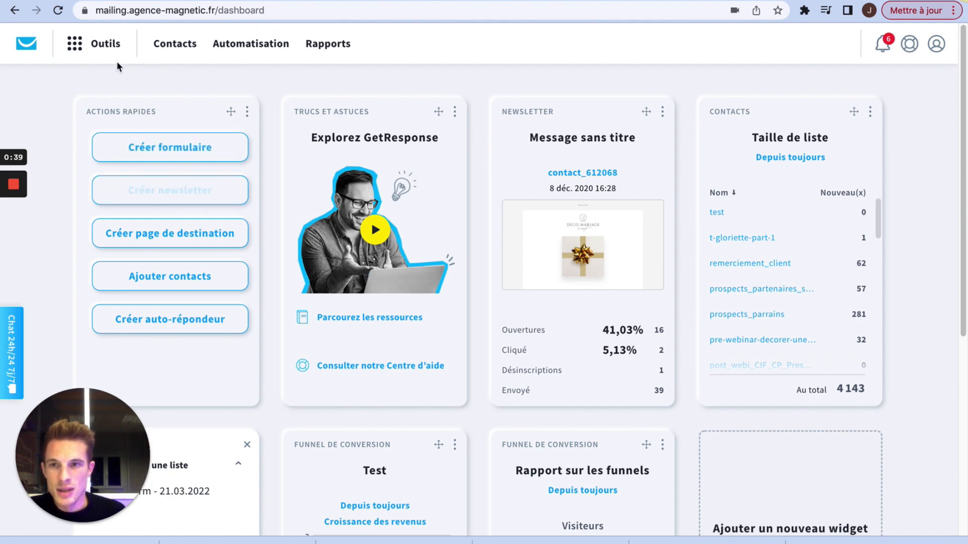
# Open the e-mail marketing section with the list of newsletters.
pyautogui.click(98, 47)
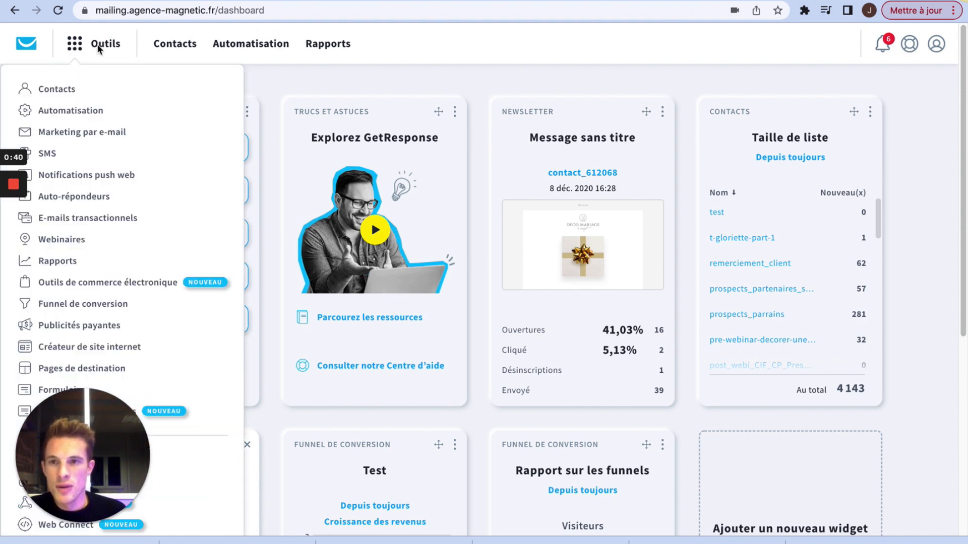
pyautogui.click(99, 135)
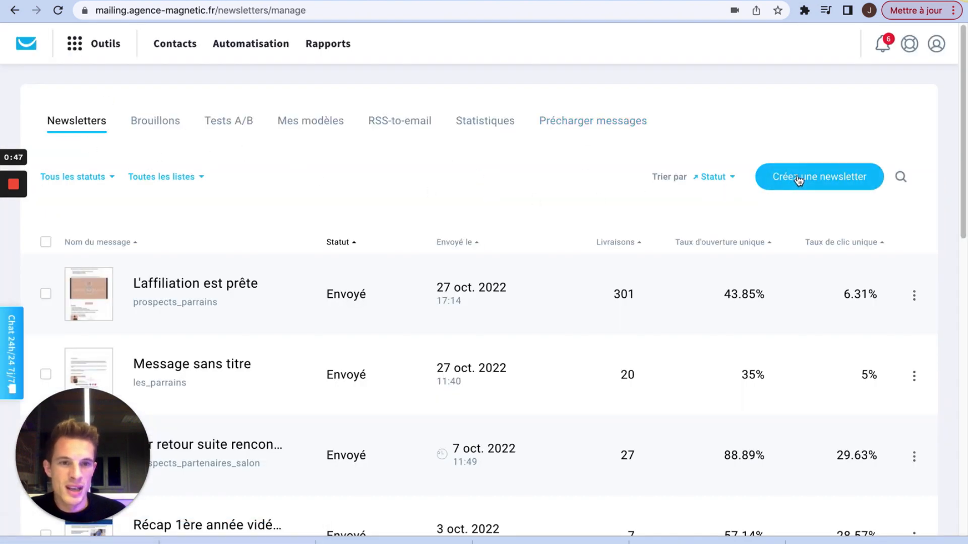
# Review the sent newsletters with their send dates, deliveries, open rates and click rates.
pyautogui.scroll(-3, 580, 302)
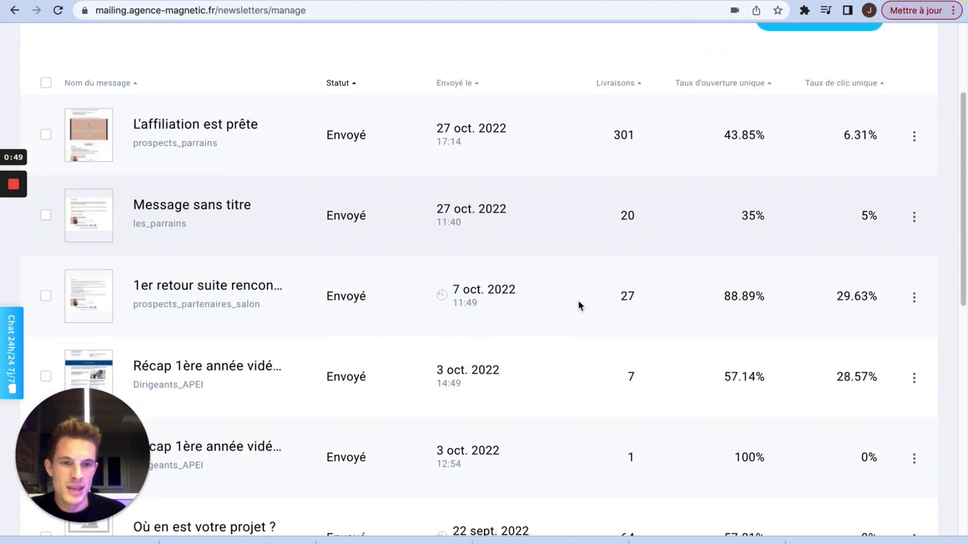
pyautogui.scroll(-3, 578, 300)
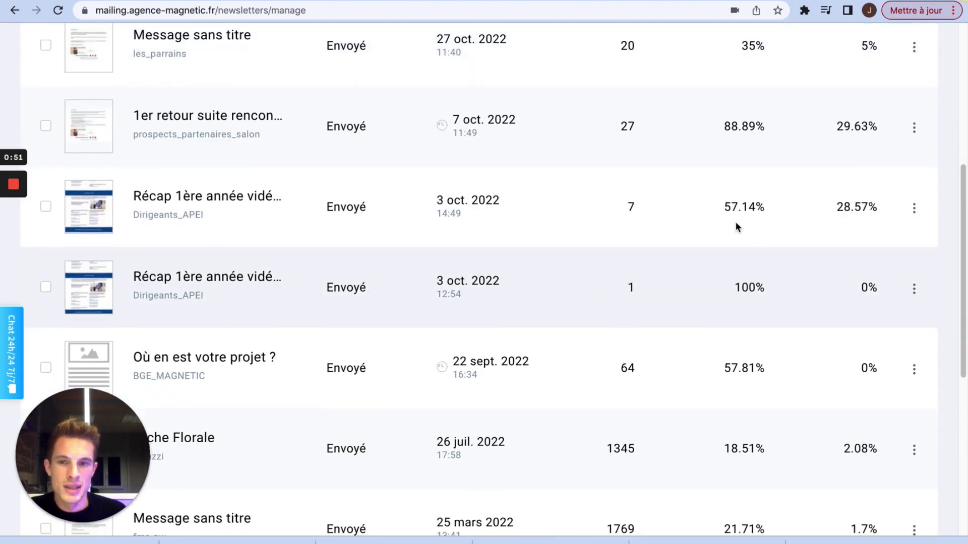
pyautogui.scroll(1, 779, 216)
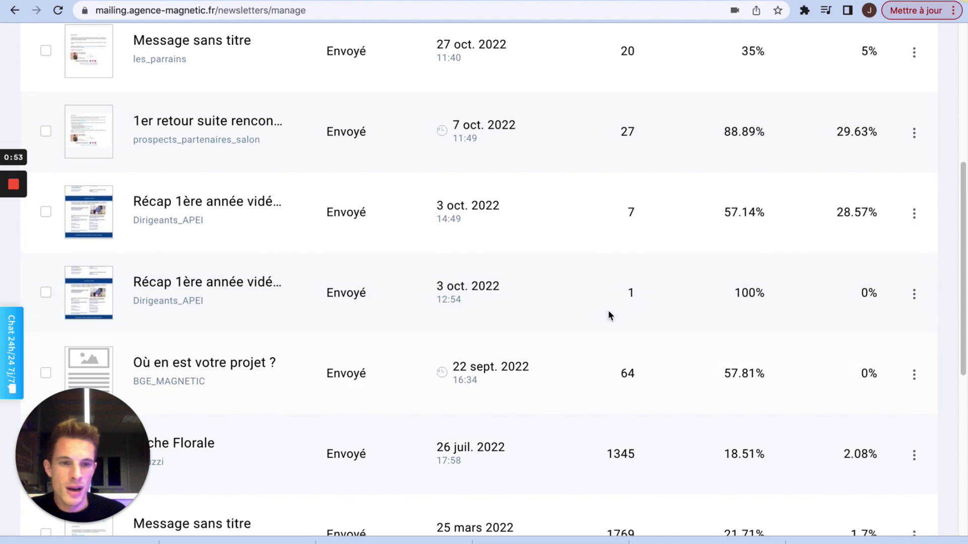
pyautogui.scroll(6, 605, 309)
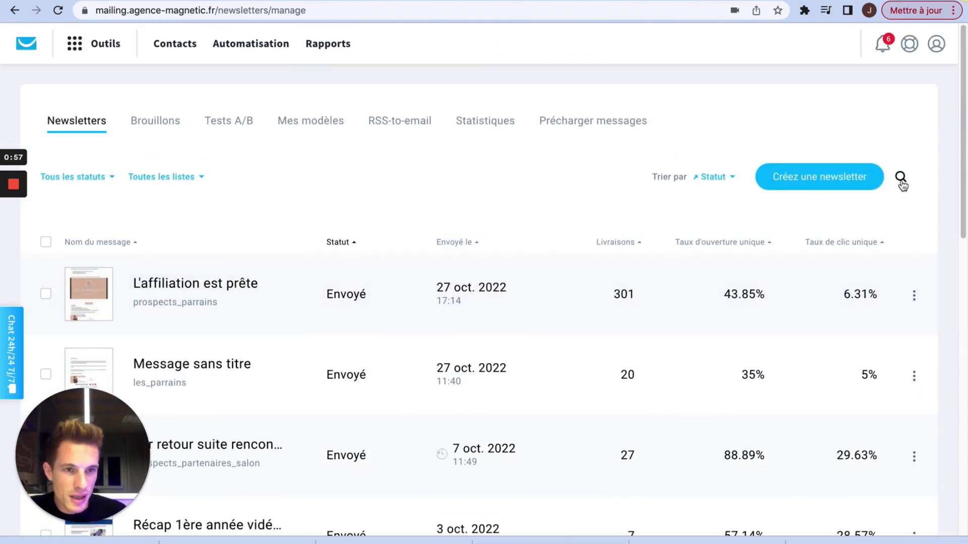
pyautogui.scroll(-5, 584, 346)
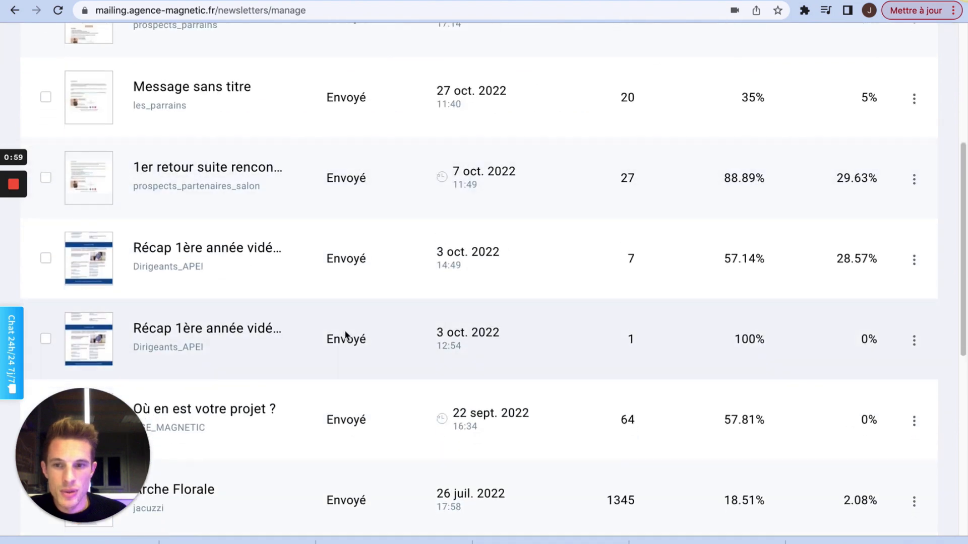
pyautogui.scroll(-1, 242, 347)
pyautogui.scroll(6, 380, 356)
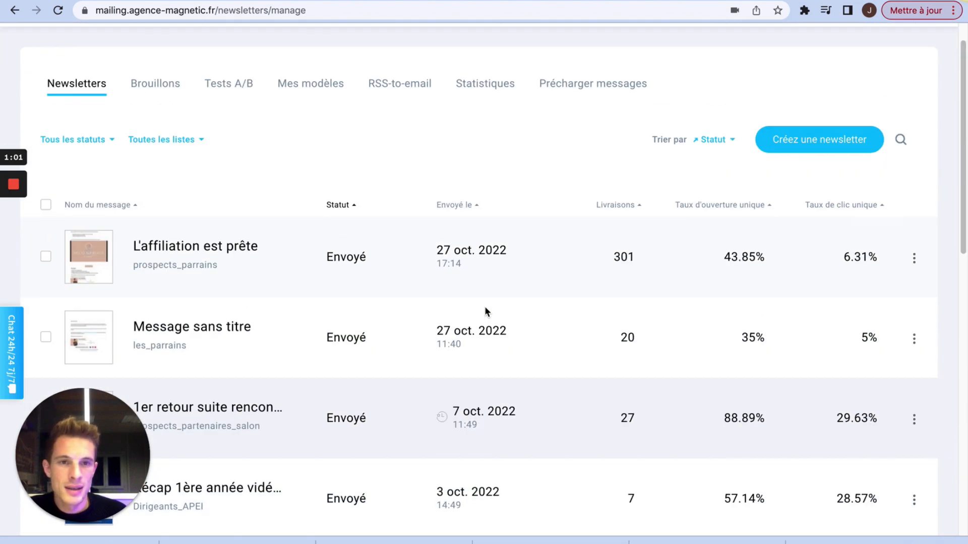
pyautogui.scroll(1, 486, 312)
# Create a newsletter with the new email creator and start its message name with the prefix "[PAR]".
pyautogui.click(813, 176)
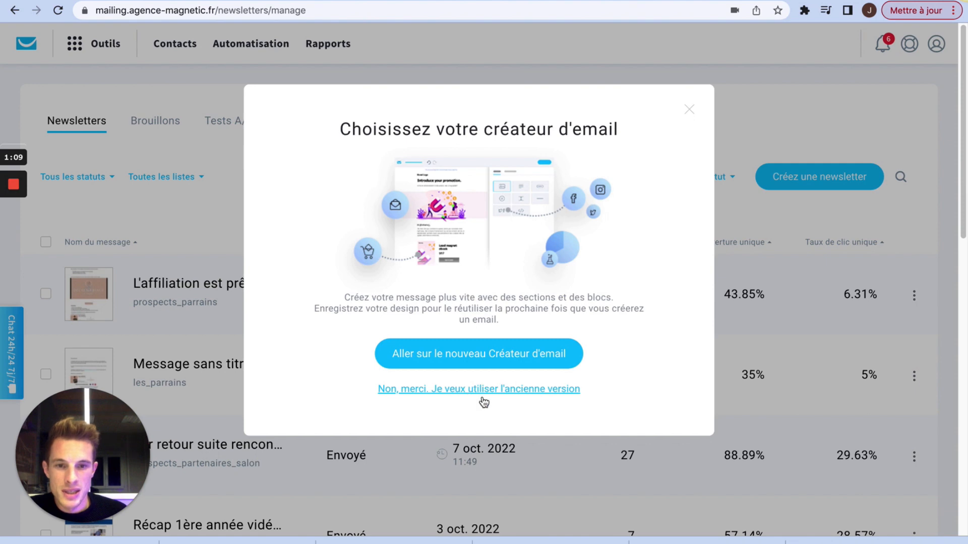
pyautogui.click(482, 353)
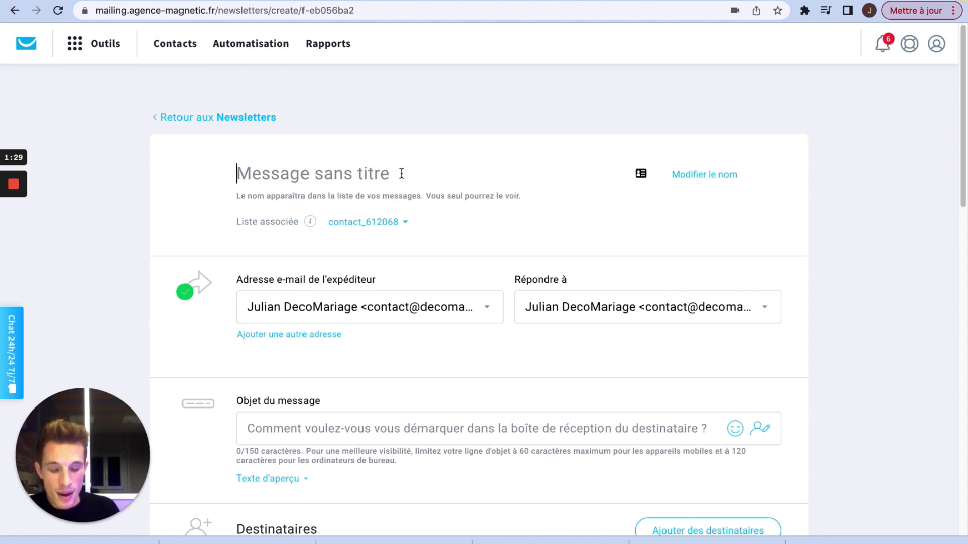
pyautogui.write('[')
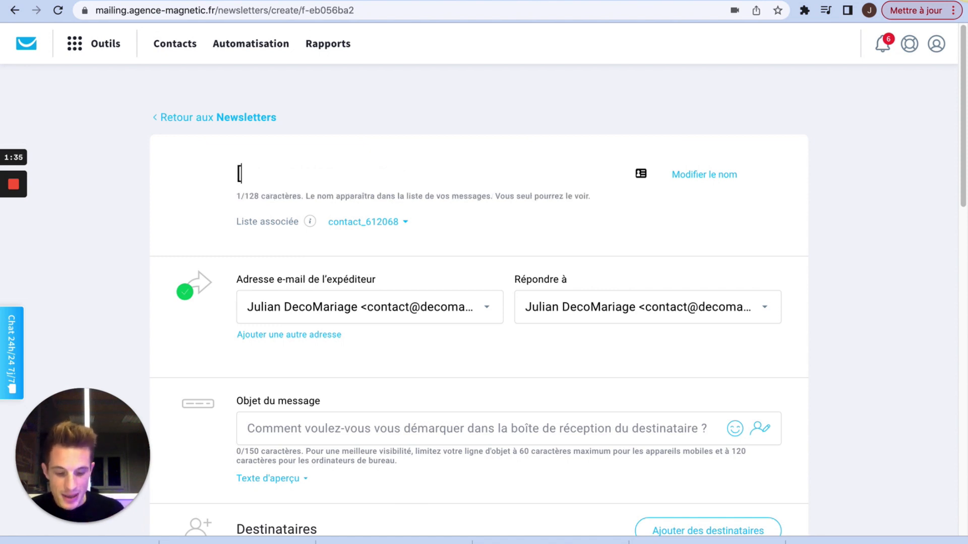
pyautogui.write('PAR')
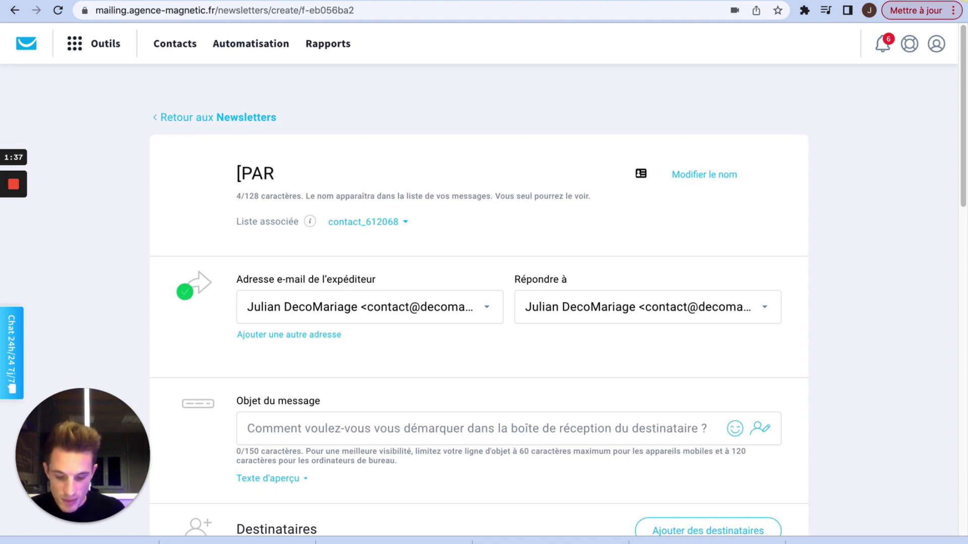
pyautogui.write(']')
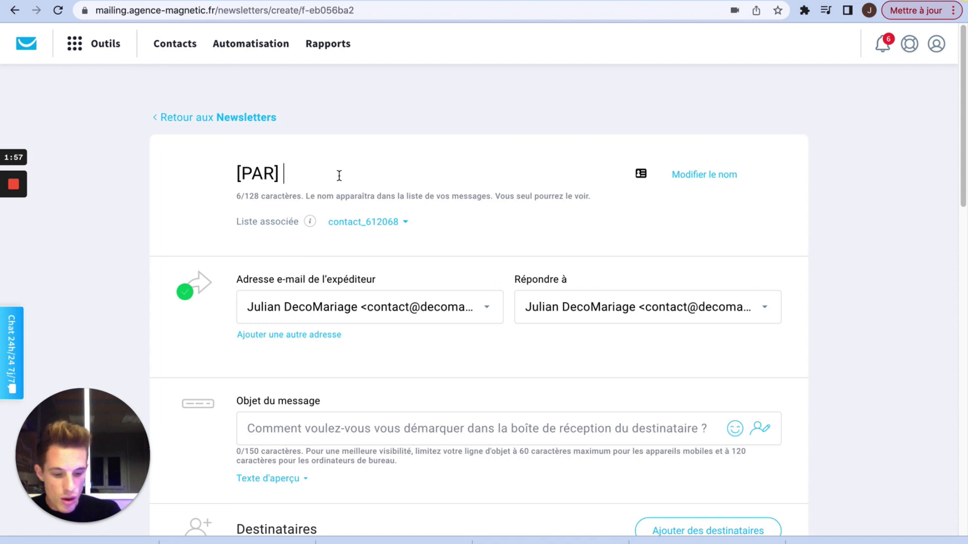
pyautogui.write('Bienvun')
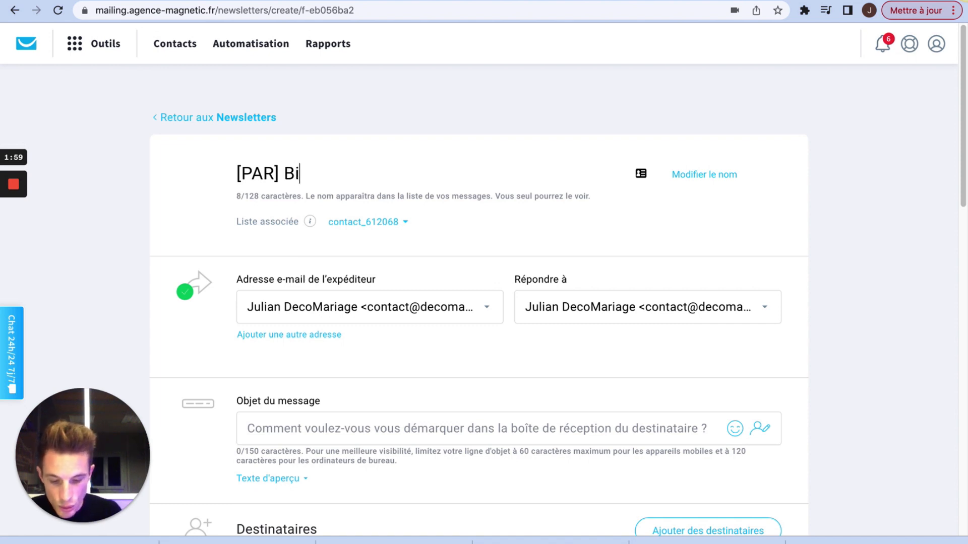
pyautogui.press('BackSpace')
pyautogui.press('BackSpace')
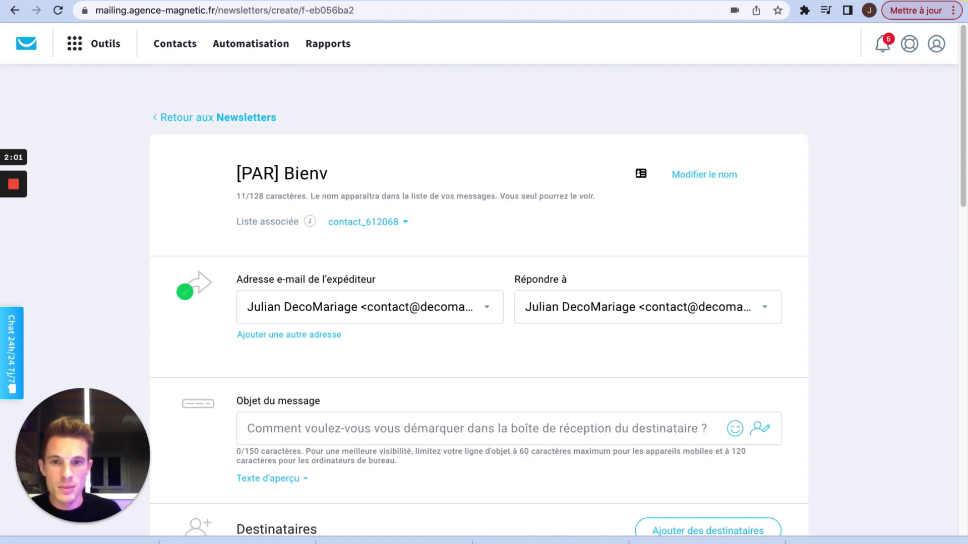
pyautogui.write('enue ')
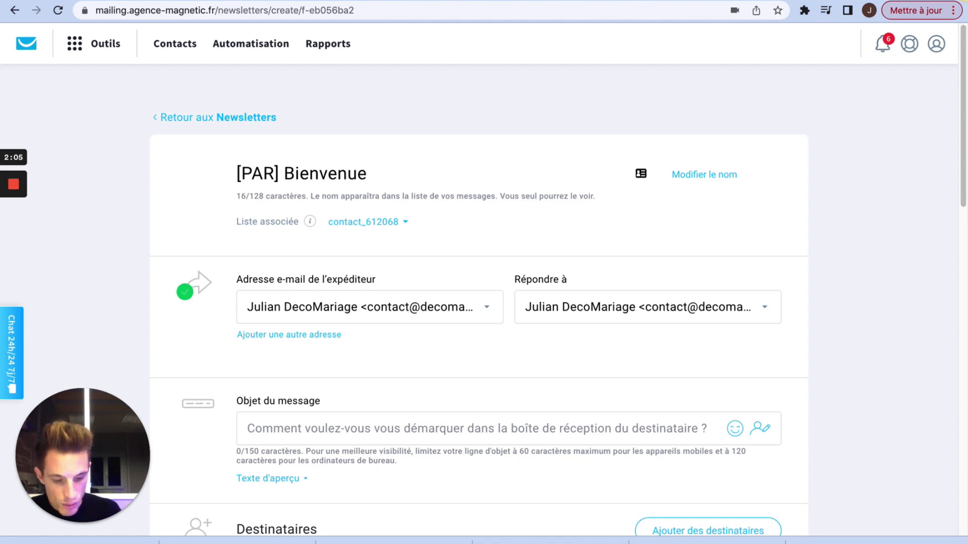
pyautogui.write('- J')
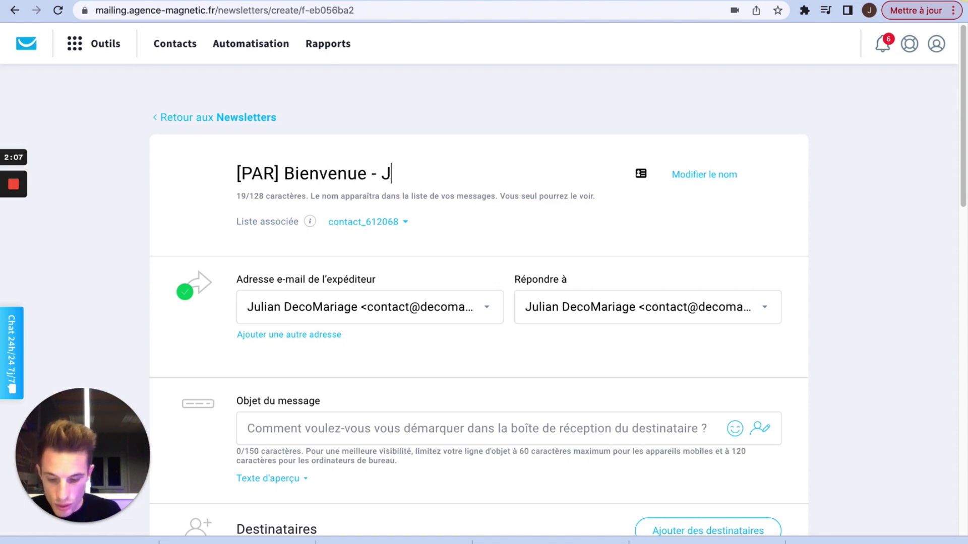
pyautogui.press('BackSpace')
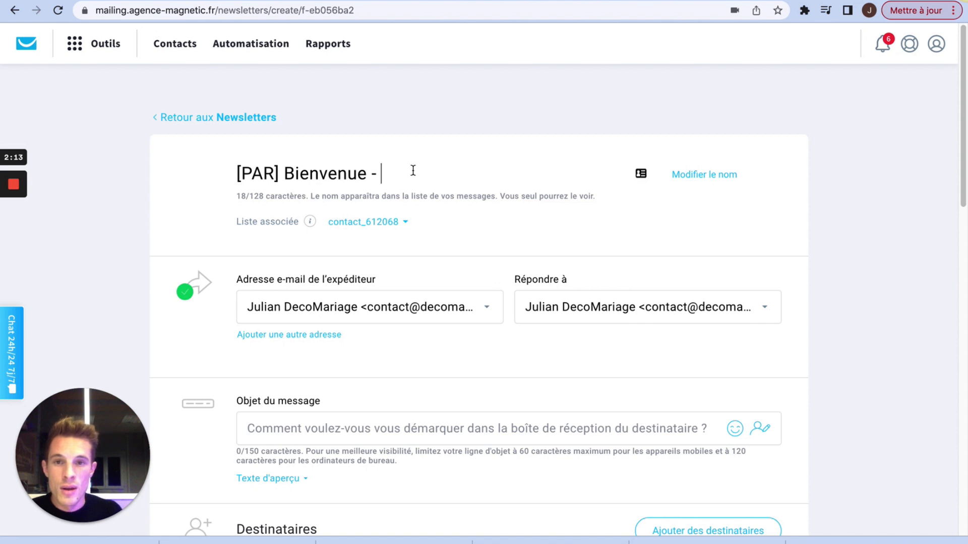
pyautogui.moveTo(383, 173); pyautogui.dragTo(288, 172)
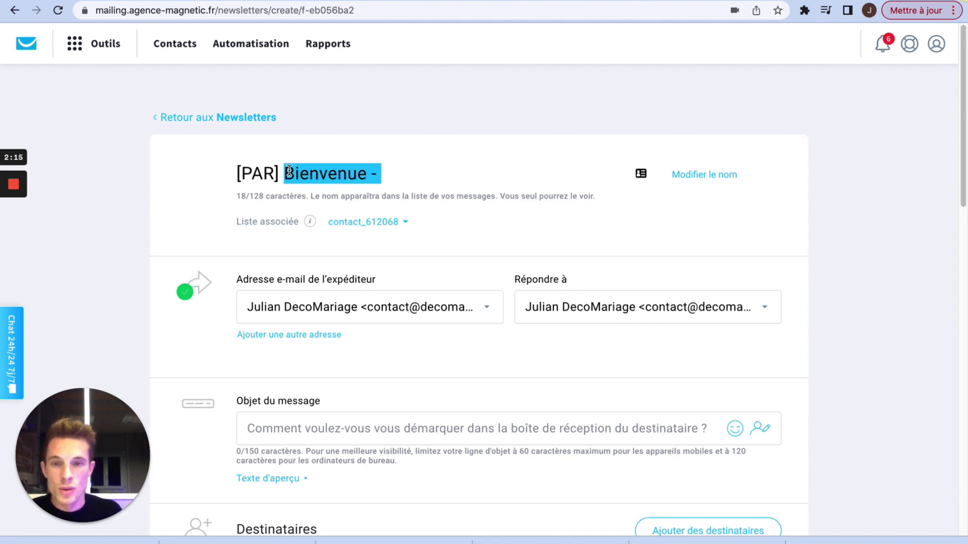
pyautogui.press('BackSpace')
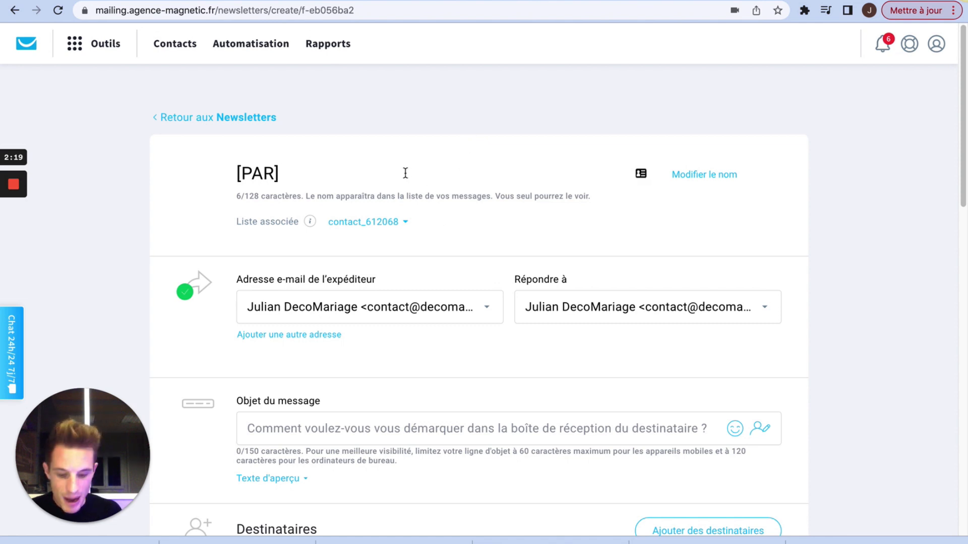
# Complete the message name as "[PAR] Blackfriday" and associate the newsletter with the les_parrains list.
pyautogui.write('Black')
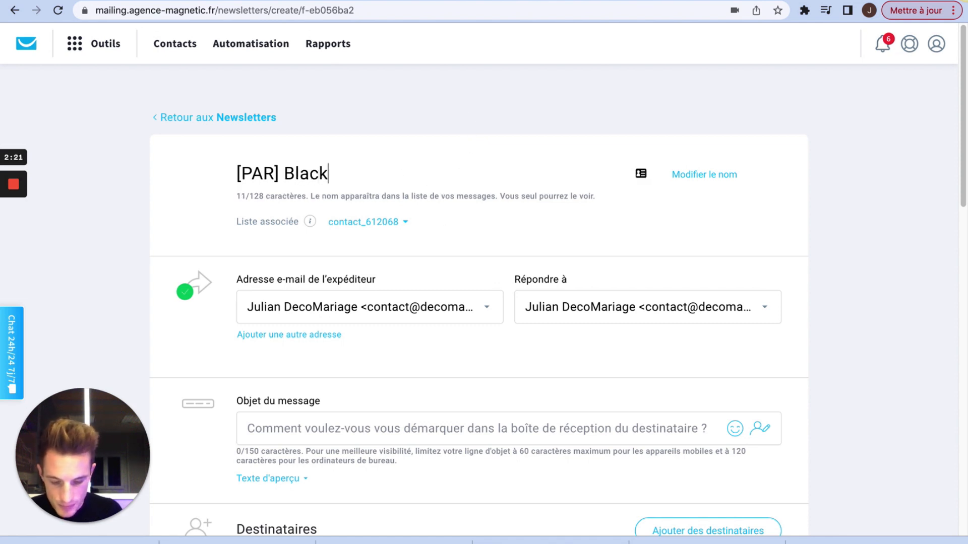
pyautogui.write('friday')
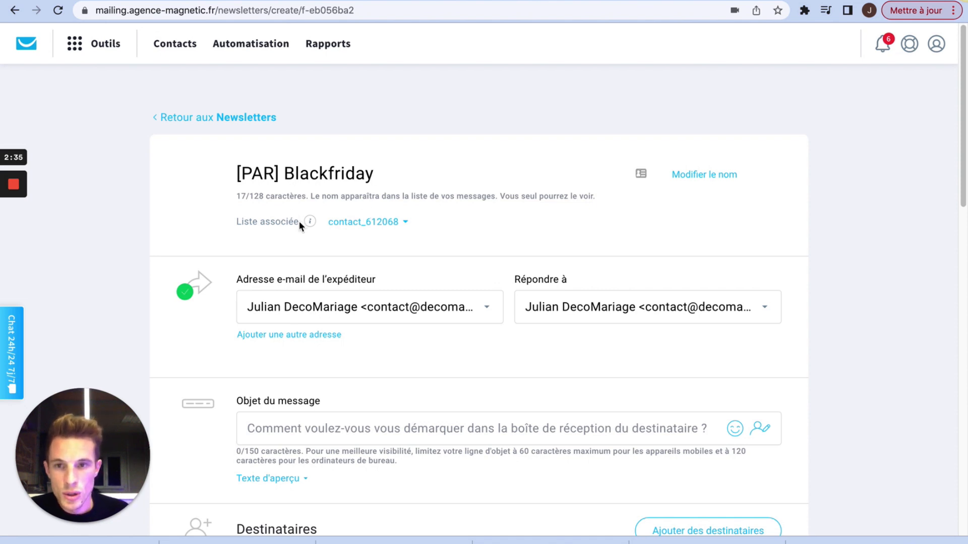
pyautogui.click(396, 223)
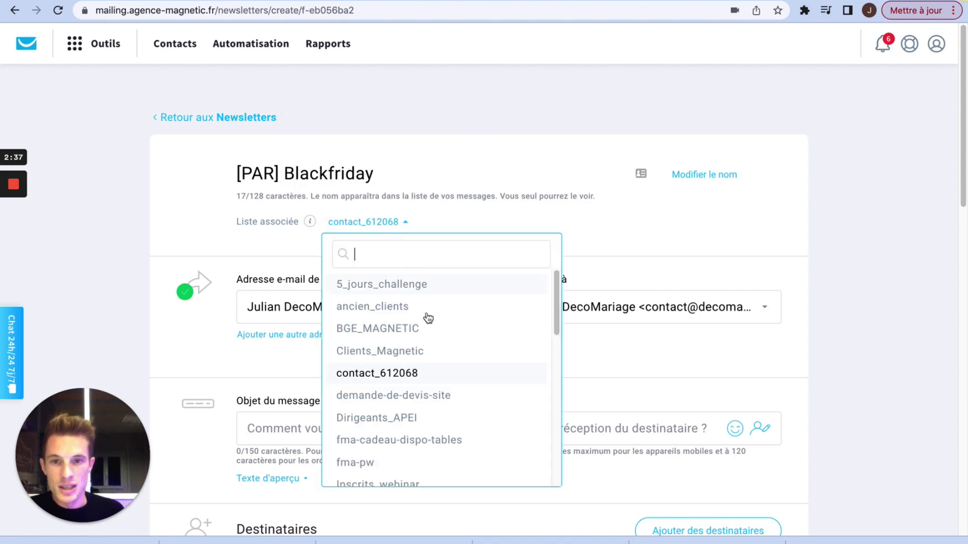
pyautogui.scroll(-15, 431, 334)
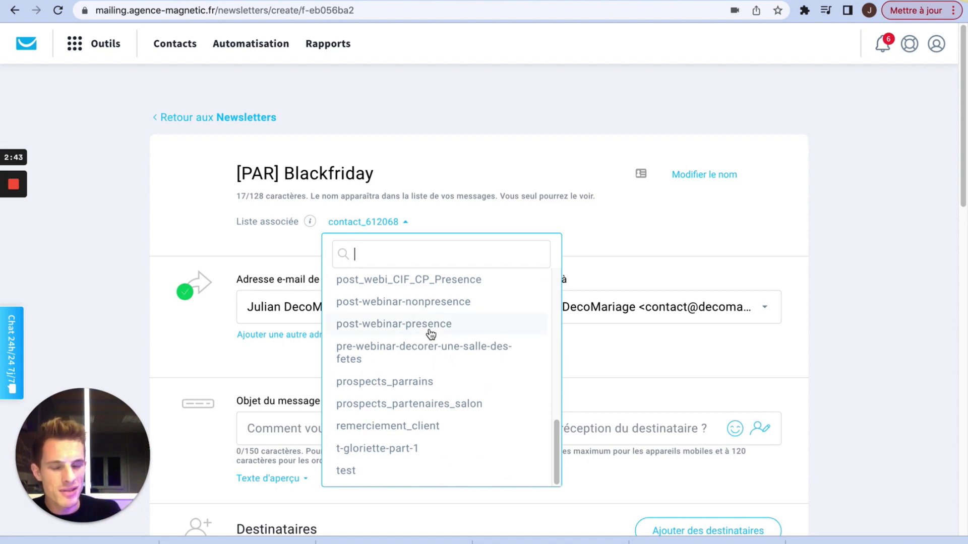
pyautogui.scroll(5, 433, 335)
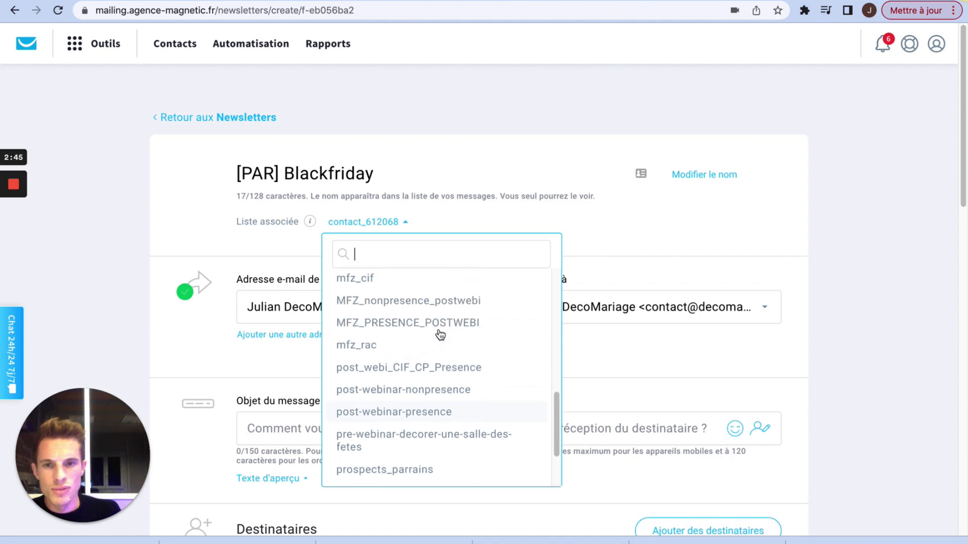
pyautogui.scroll(3, 440, 334)
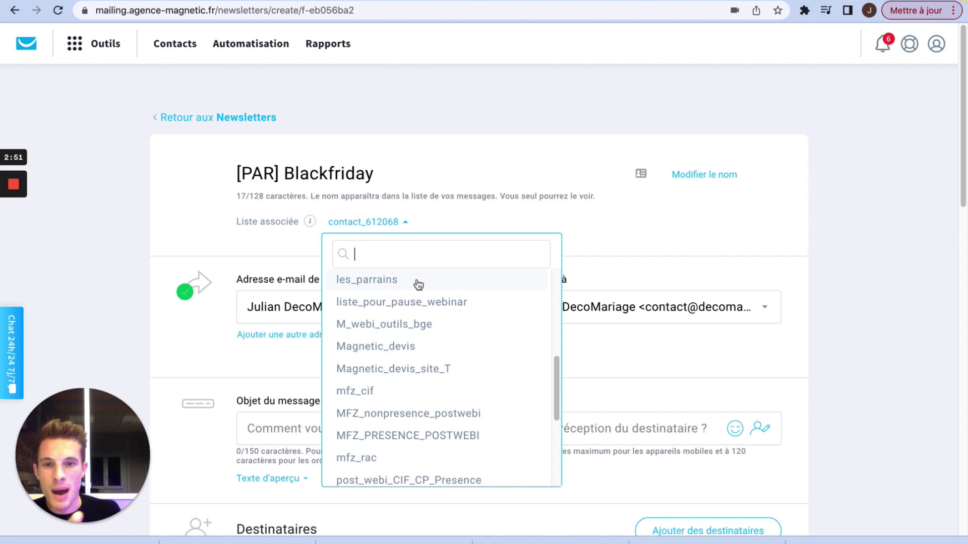
pyautogui.click(418, 282)
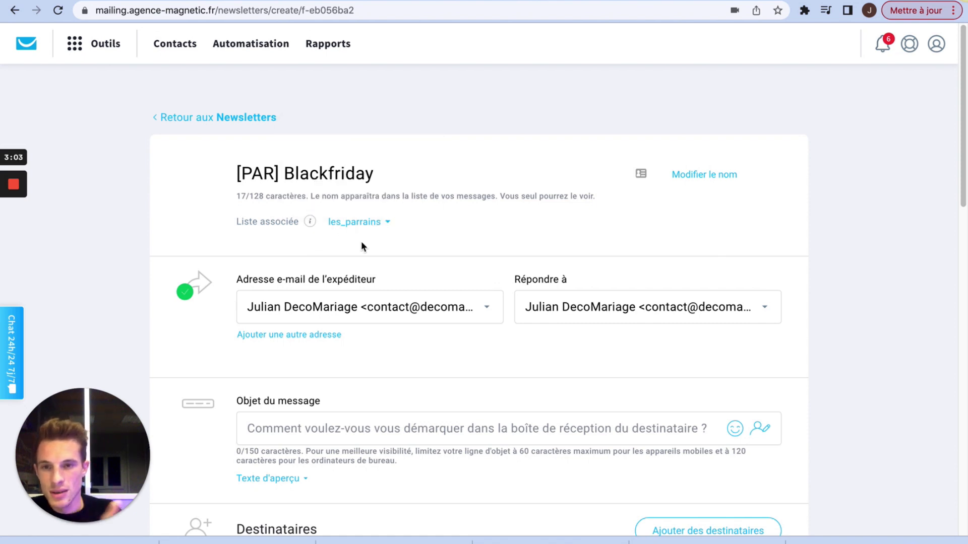
# Choose the DecoMariage contact address as the sender and check the available reply-to addresses.
pyautogui.scroll(-2, 394, 240)
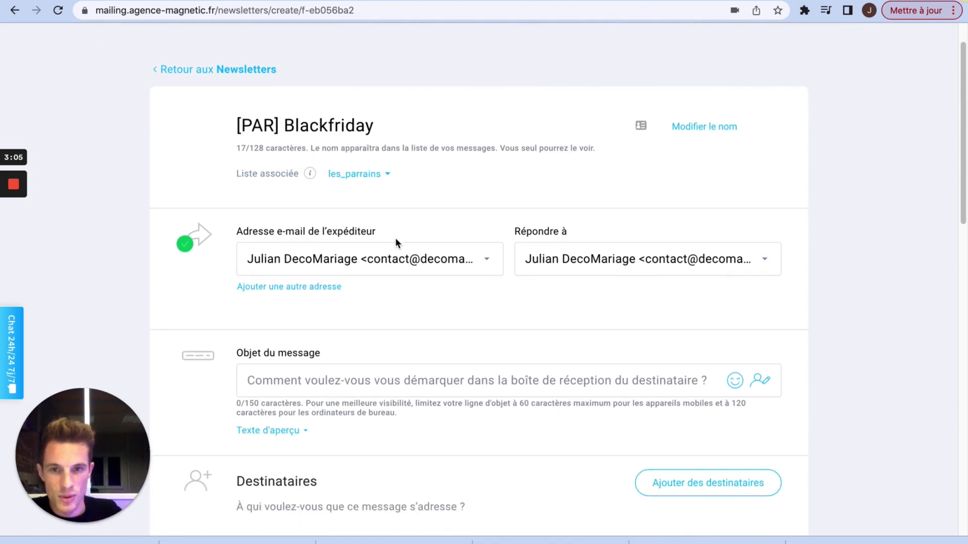
pyautogui.click(476, 246)
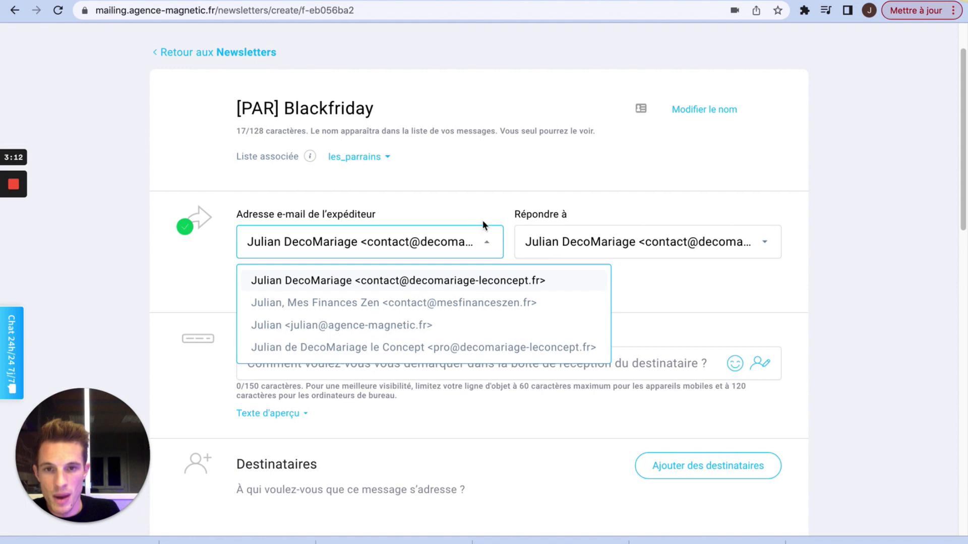
pyautogui.click(317, 281)
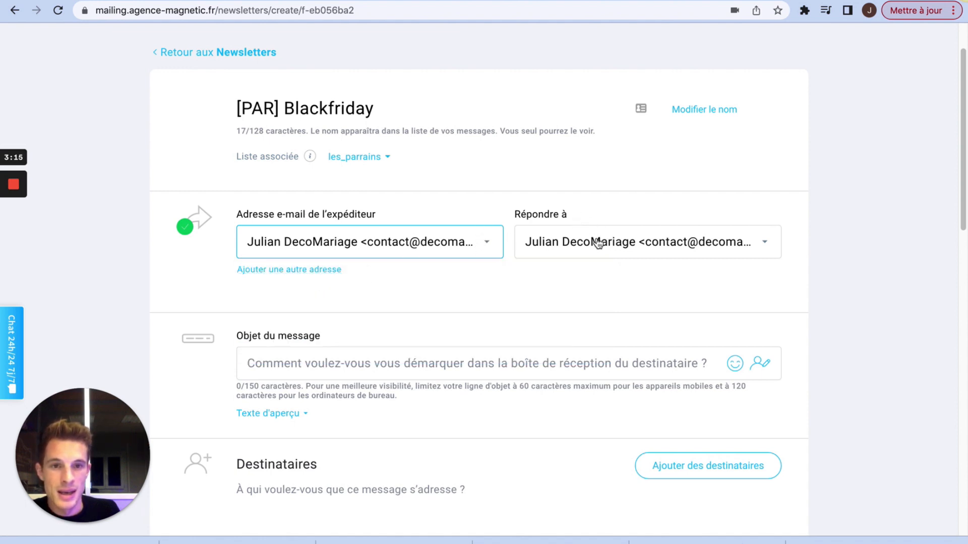
pyautogui.click(598, 243)
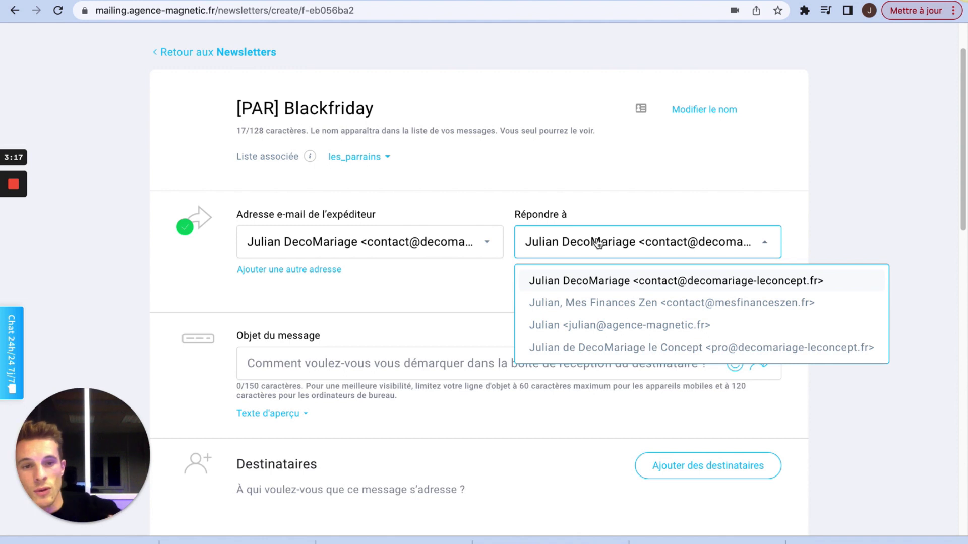
pyautogui.click(657, 212)
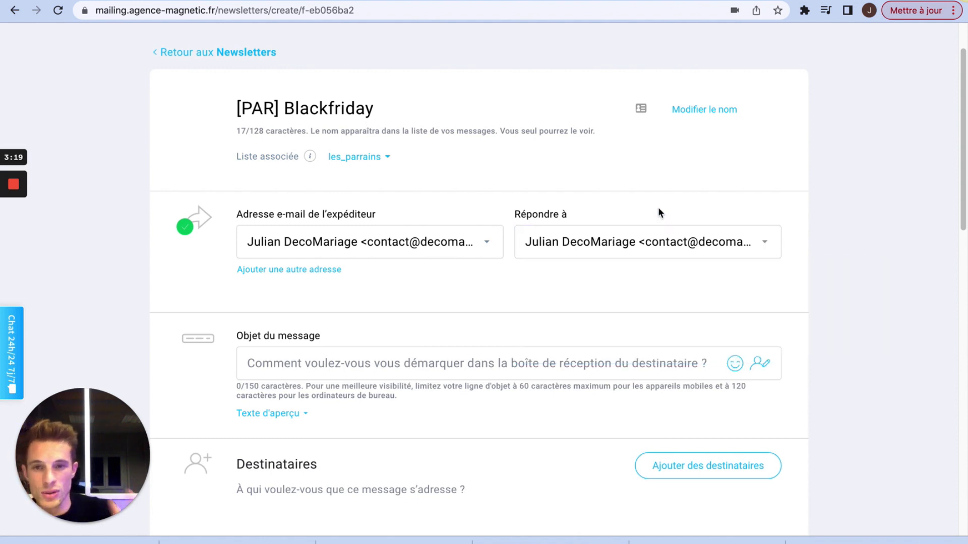
# Enter "Blackfriday" as the subject of the message.
pyautogui.scroll(-2, 378, 283)
pyautogui.scroll(-1, 379, 293)
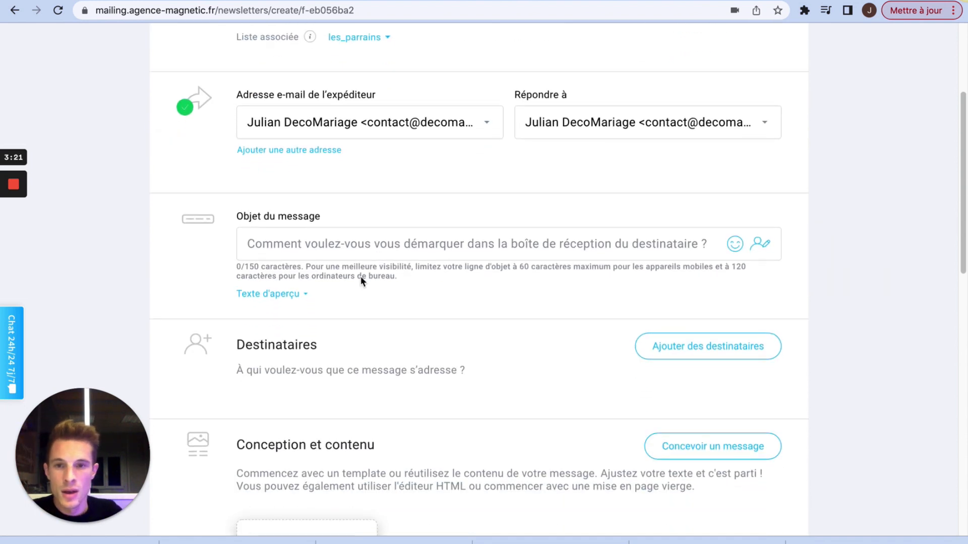
pyautogui.click(347, 250)
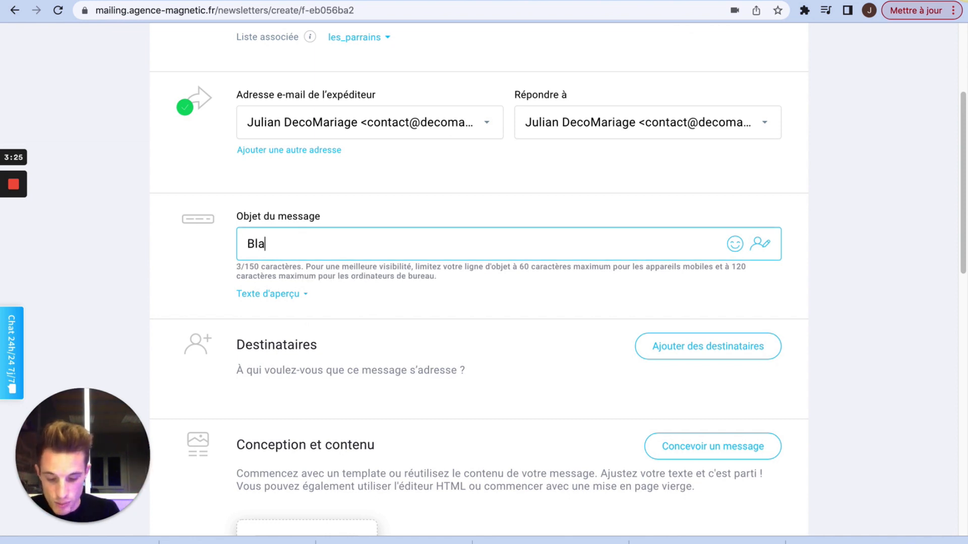
pyautogui.write('ckfriday')
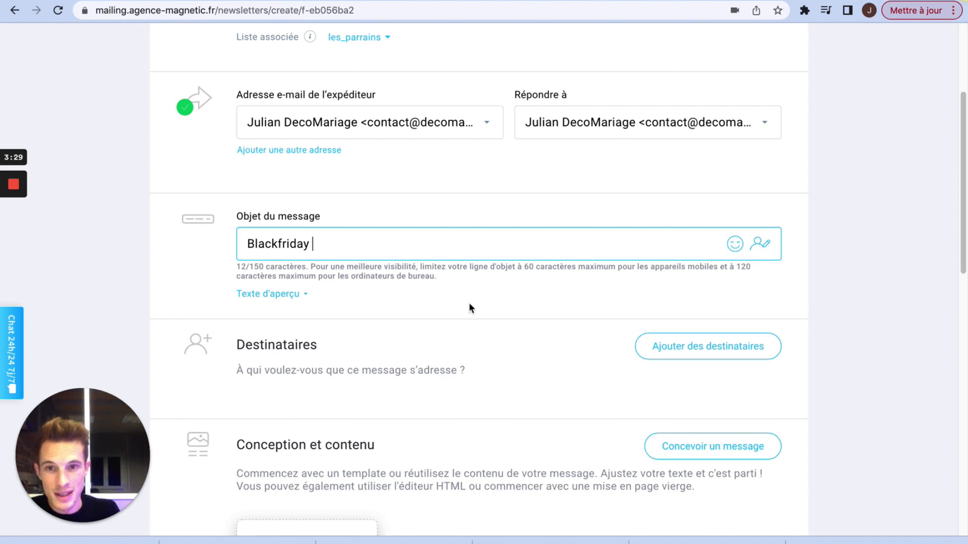
# Append the firstname contact field to the "Blackfriday" subject, separated by a space, and open the preview text field.
pyautogui.click(764, 247)
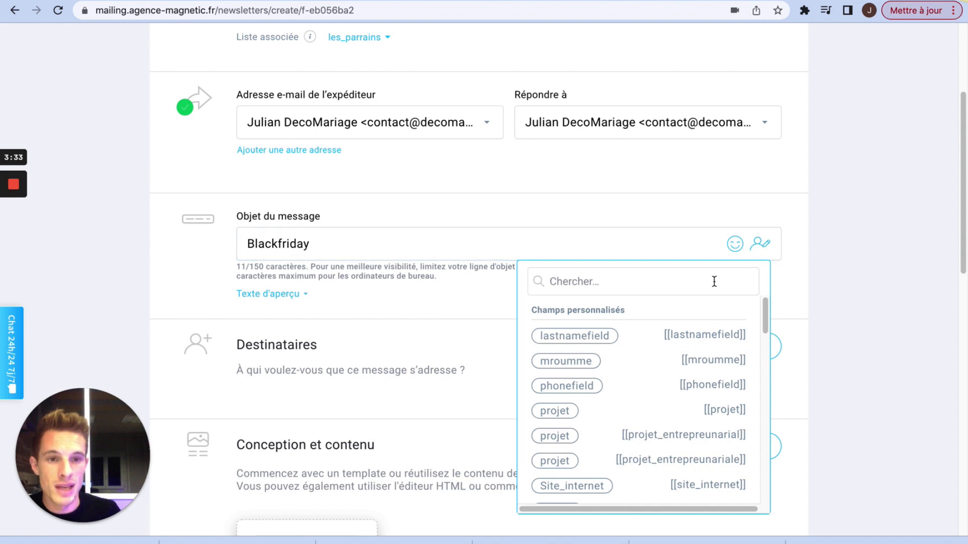
pyautogui.scroll(-4, 618, 370)
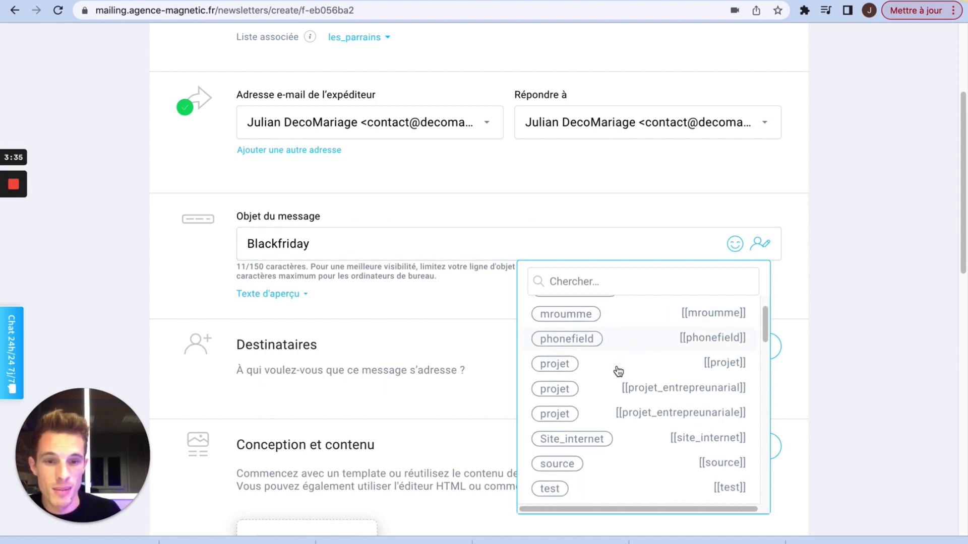
pyautogui.write('first')
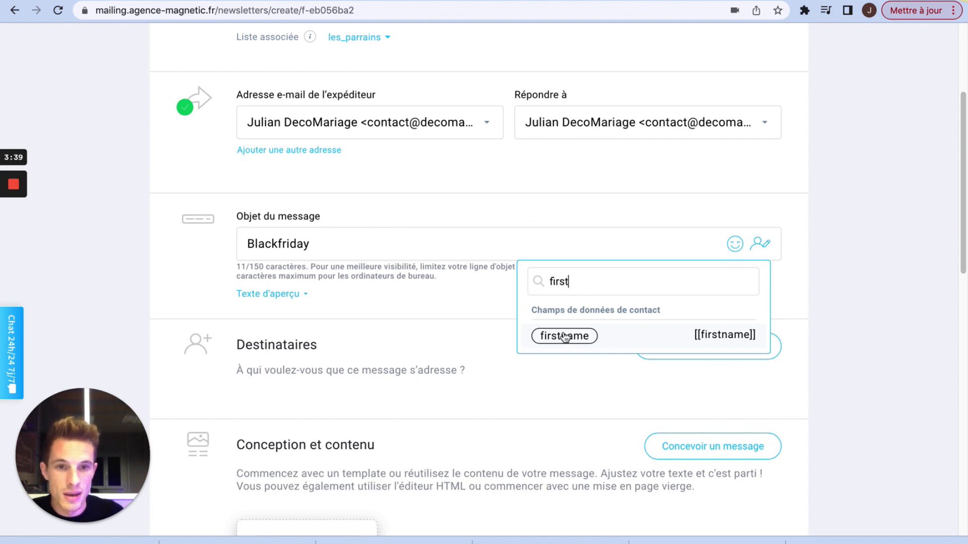
pyautogui.click(592, 340)
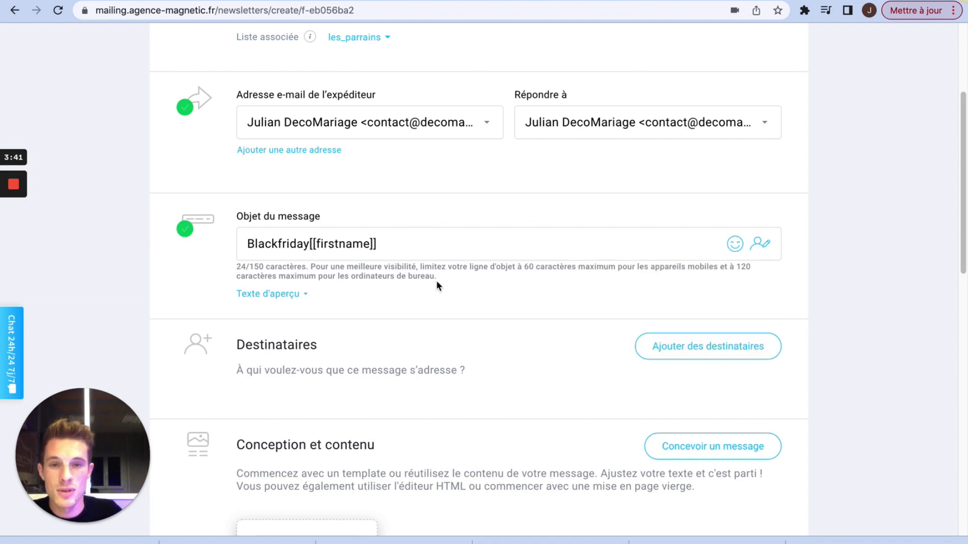
pyautogui.click(311, 246)
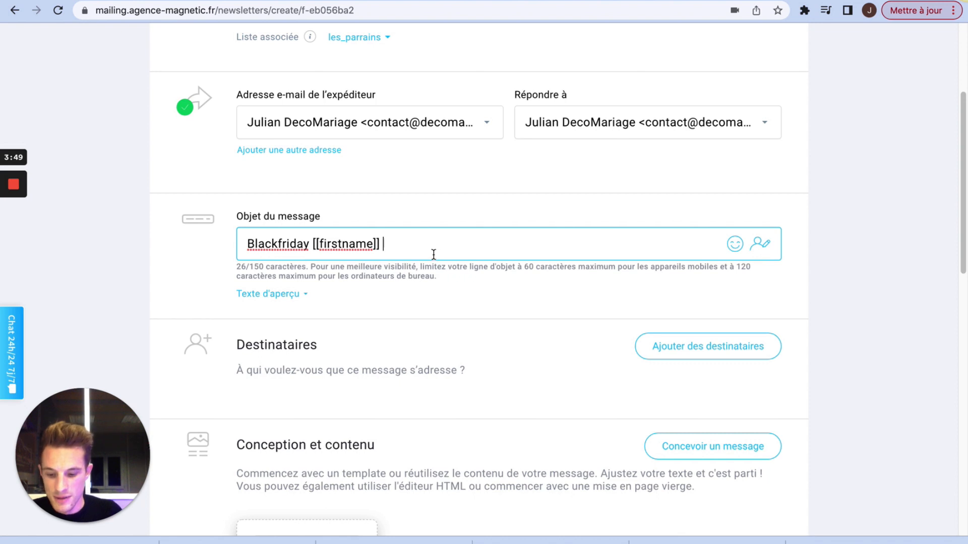
pyautogui.write('!!')
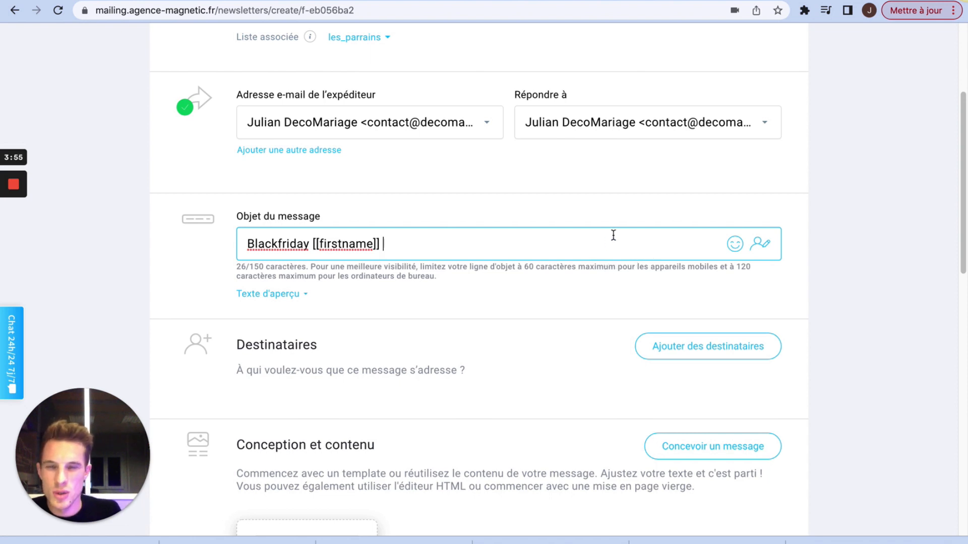
pyautogui.click(292, 296)
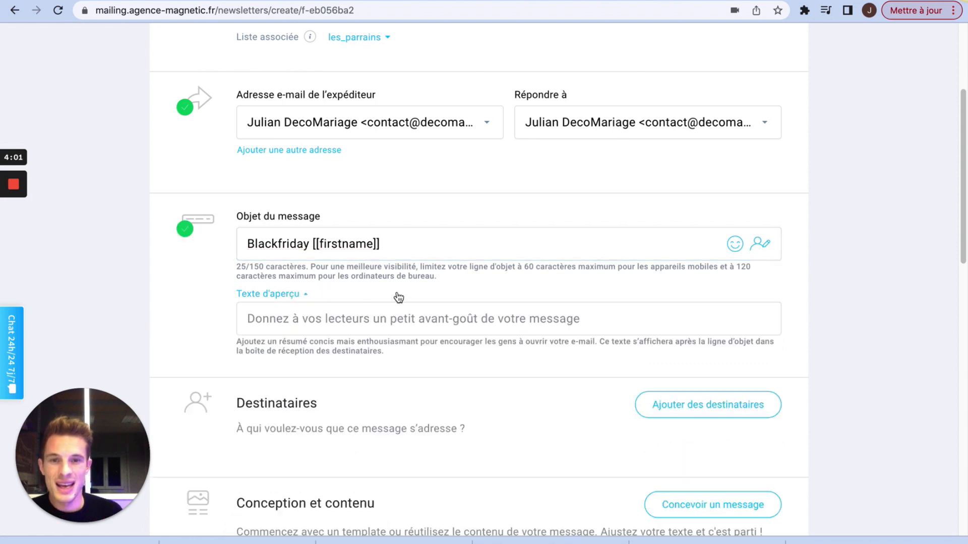
pyautogui.click(357, 316)
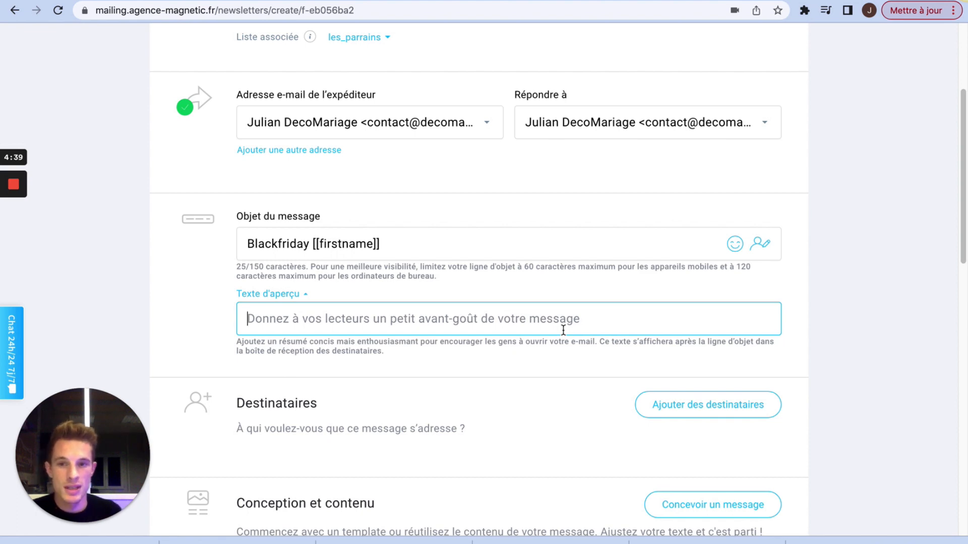
pyautogui.scroll(-5, 456, 373)
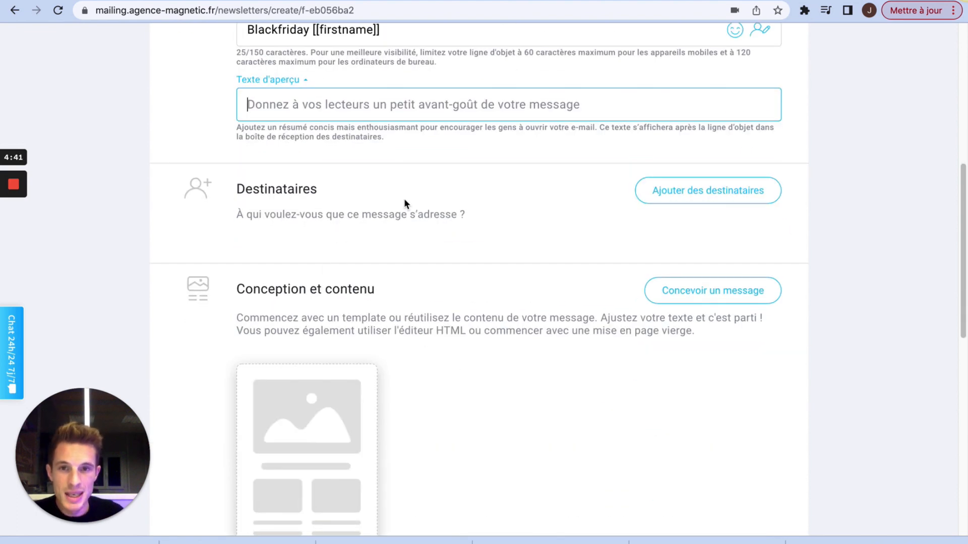
pyautogui.click(710, 189)
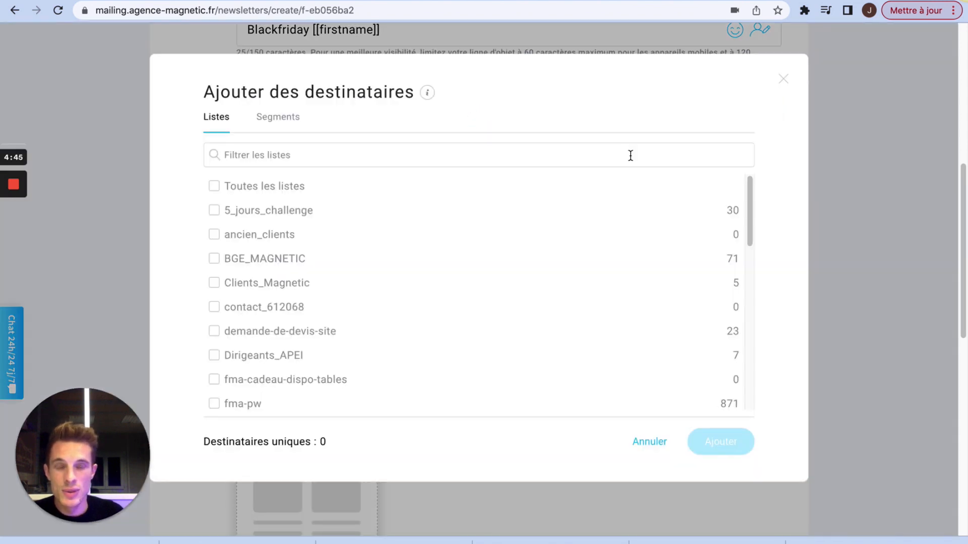
pyautogui.click(213, 187)
pyautogui.click(214, 186)
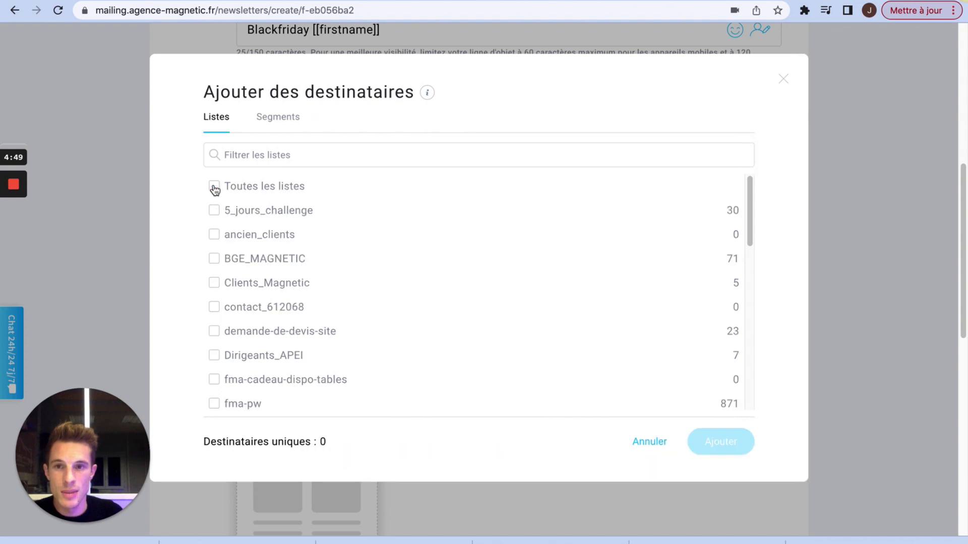
pyautogui.click(214, 234)
pyautogui.click(214, 258)
pyautogui.click(213, 282)
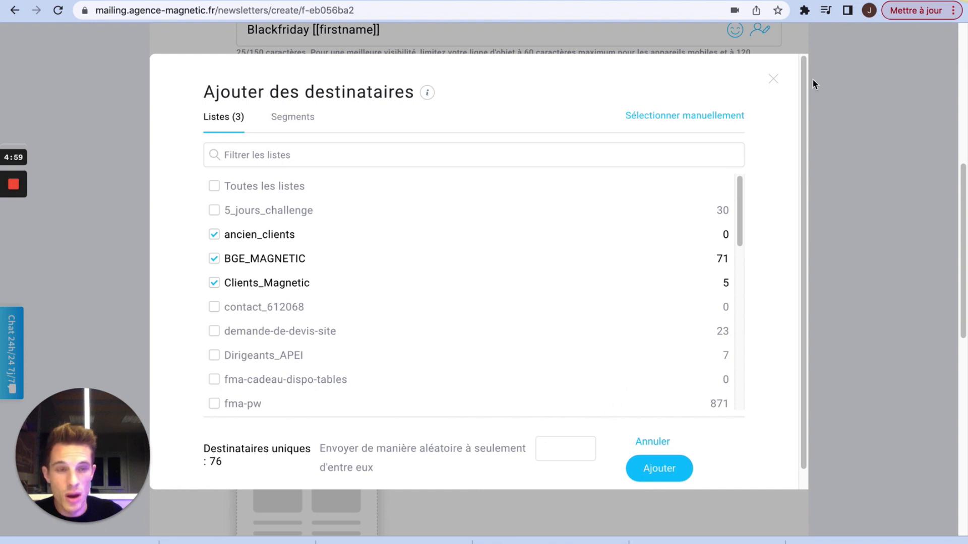
pyautogui.click(774, 80)
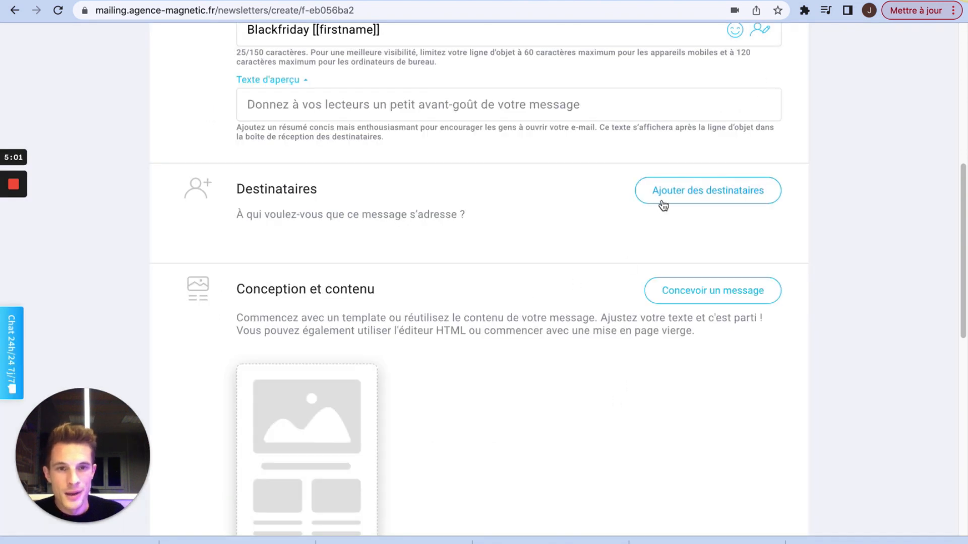
# Start designing the message content and look through the predefined templates.
pyautogui.scroll(-3, 542, 283)
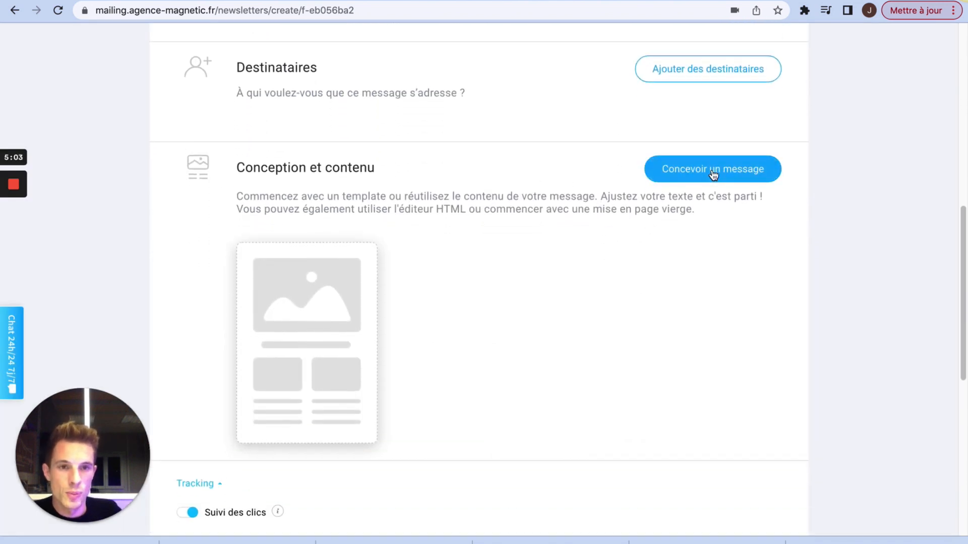
pyautogui.click(712, 172)
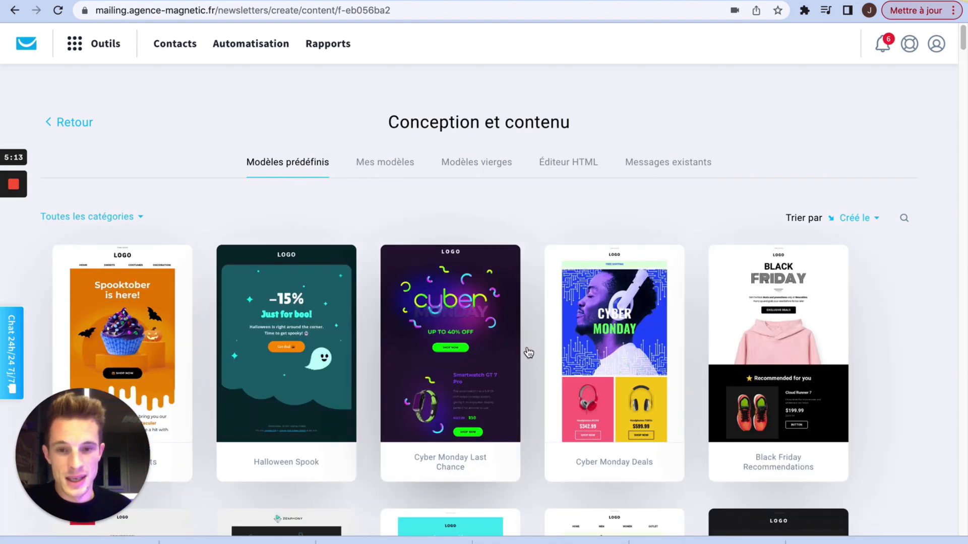
pyautogui.scroll(-2, 323, 362)
pyautogui.scroll(-5, 326, 359)
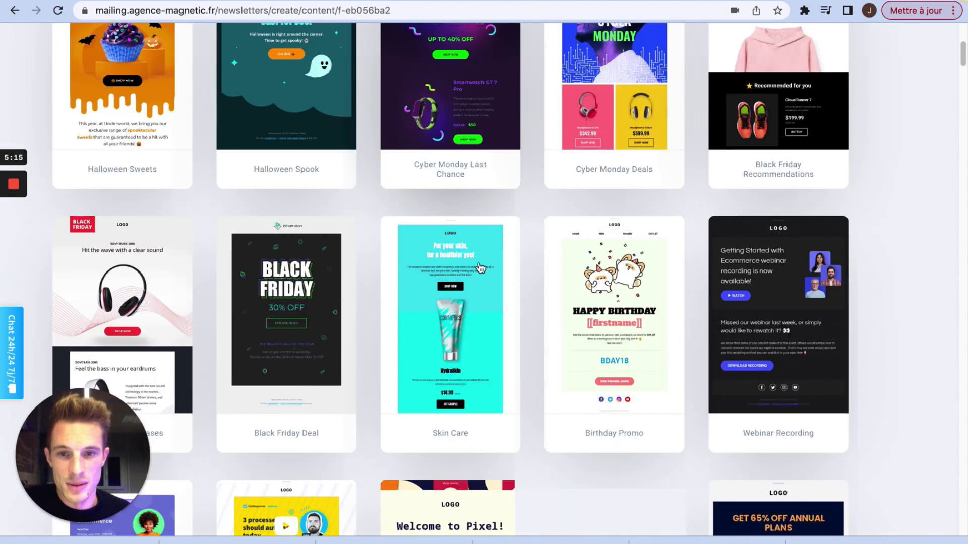
pyautogui.scroll(-6, 609, 363)
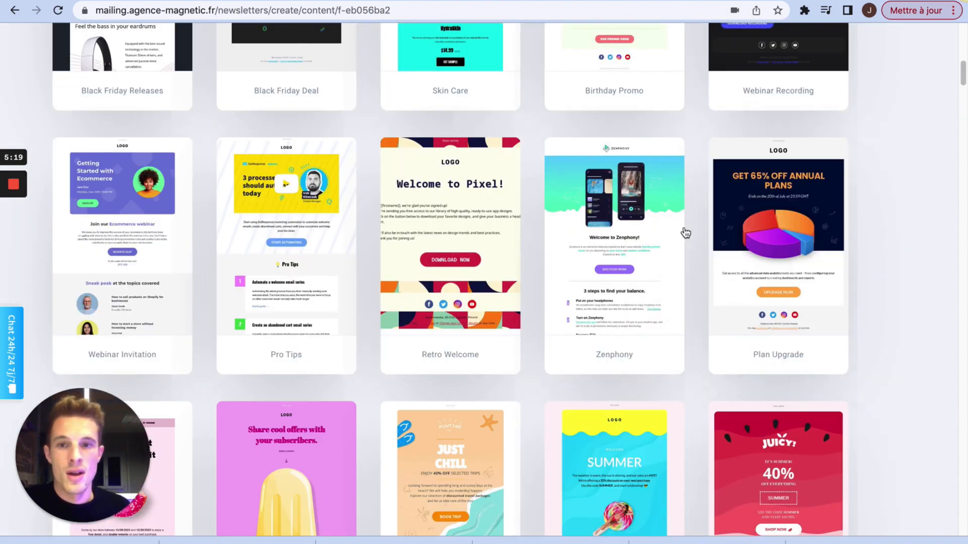
pyautogui.moveTo(667, 277)
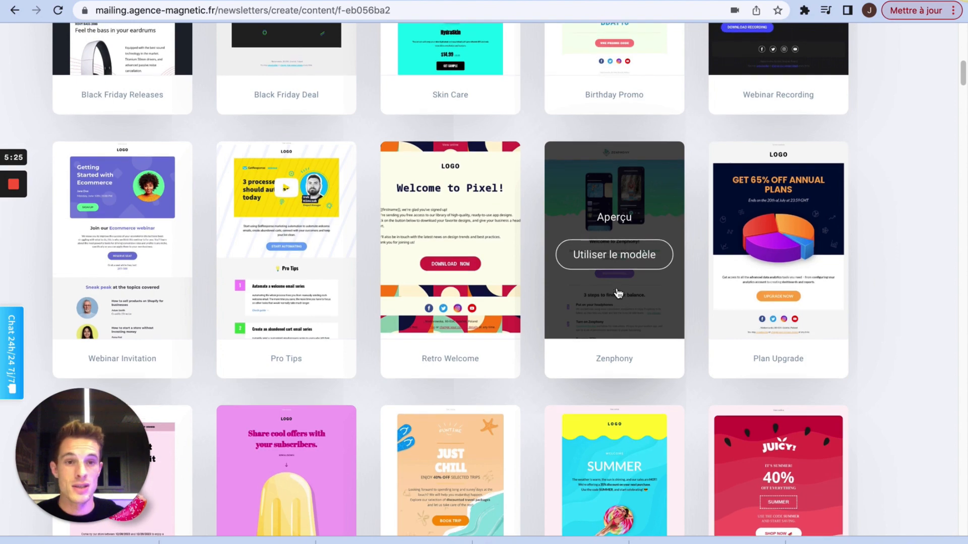
pyautogui.scroll(4, 624, 295)
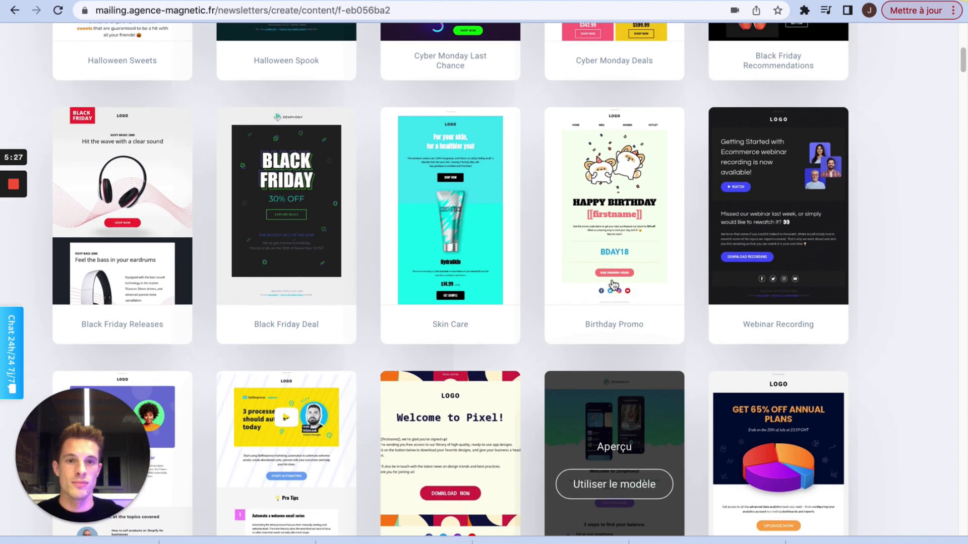
pyautogui.scroll(2, 613, 285)
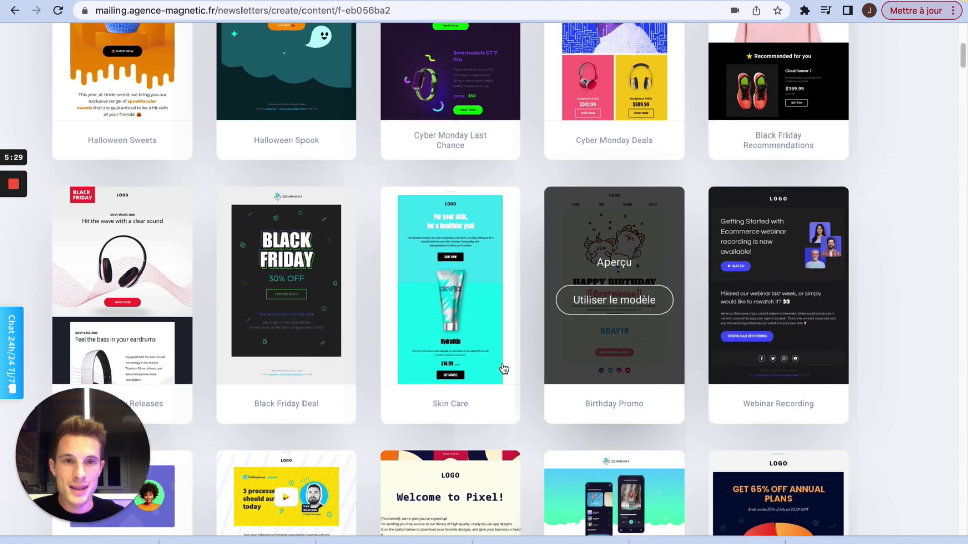
pyautogui.scroll(5, 503, 368)
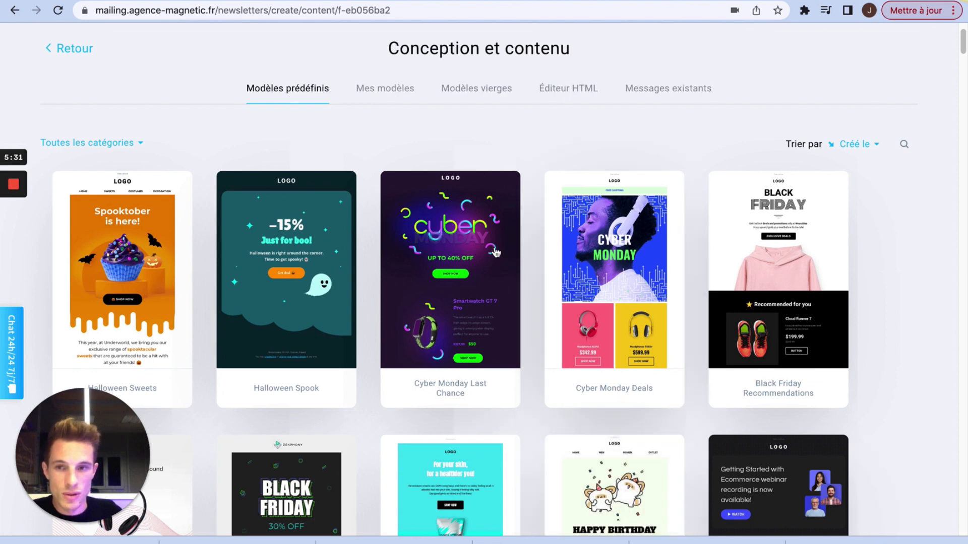
# Search the predefined templates for "black friday" and look through the matching designs.
pyautogui.click(905, 147)
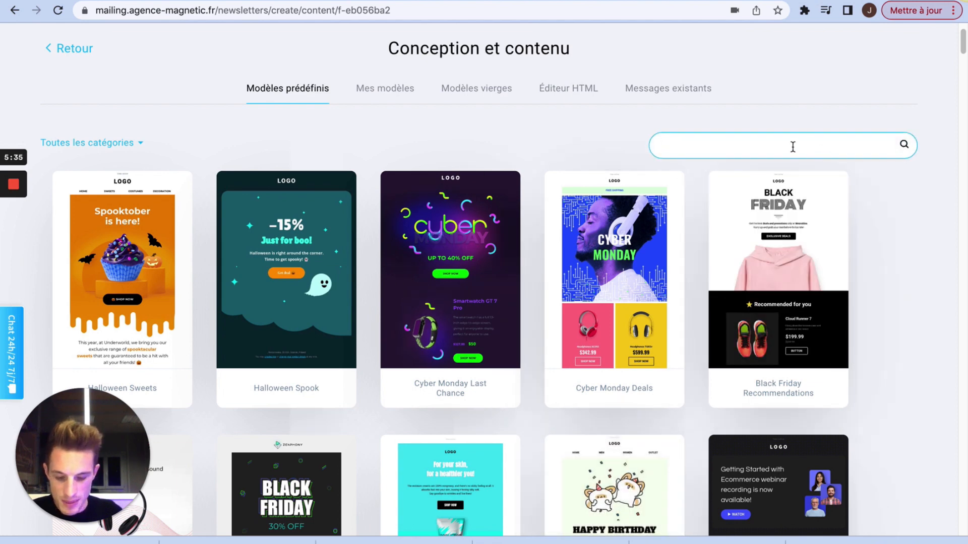
pyautogui.write('blac')
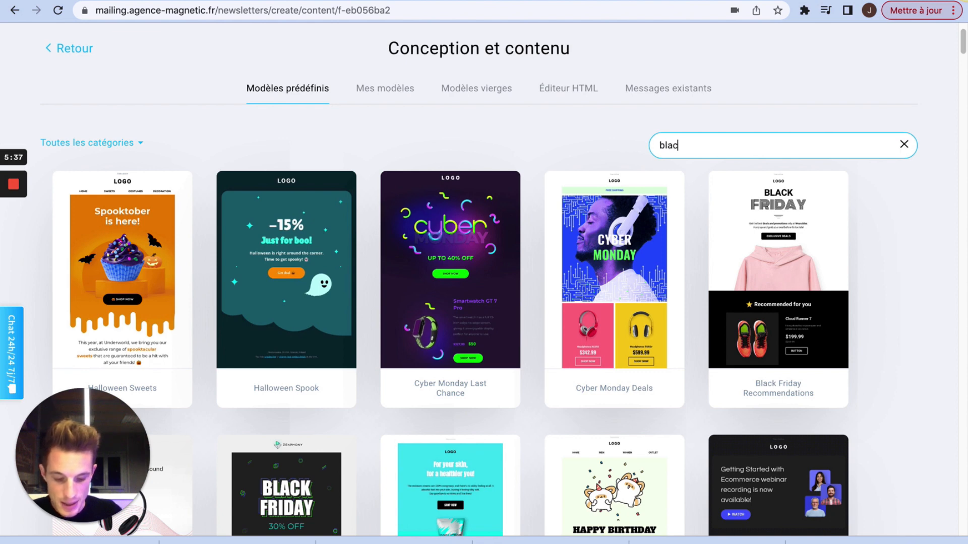
pyautogui.write('kfrida')
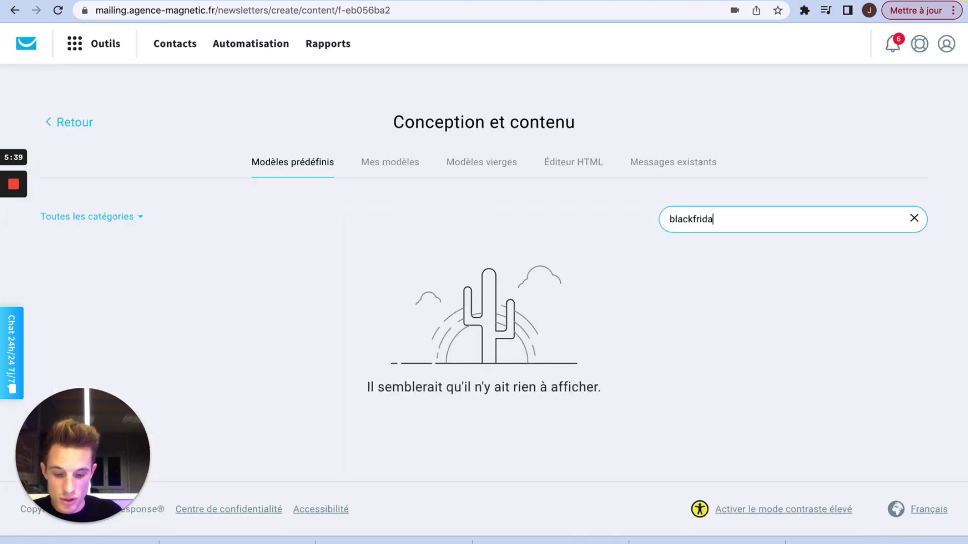
pyautogui.write('y')
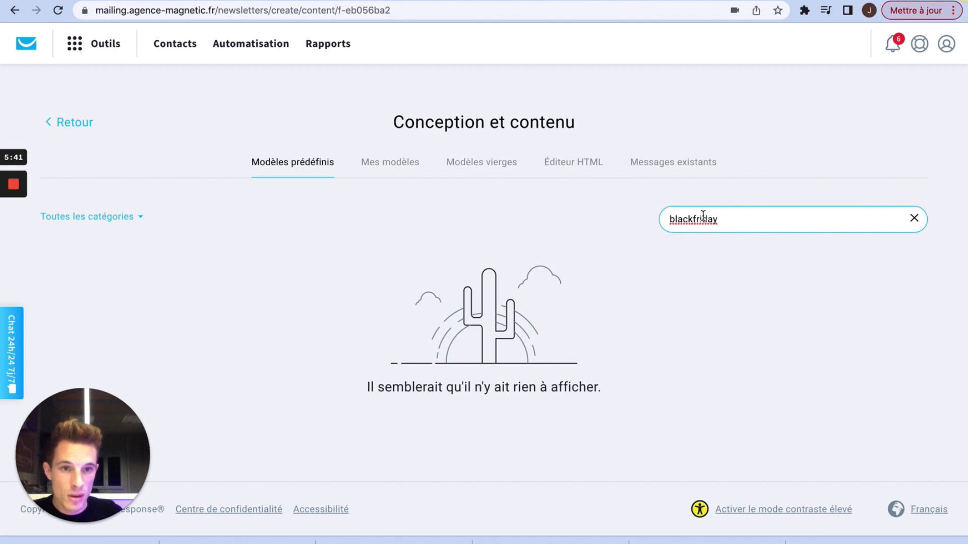
pyautogui.click(692, 220)
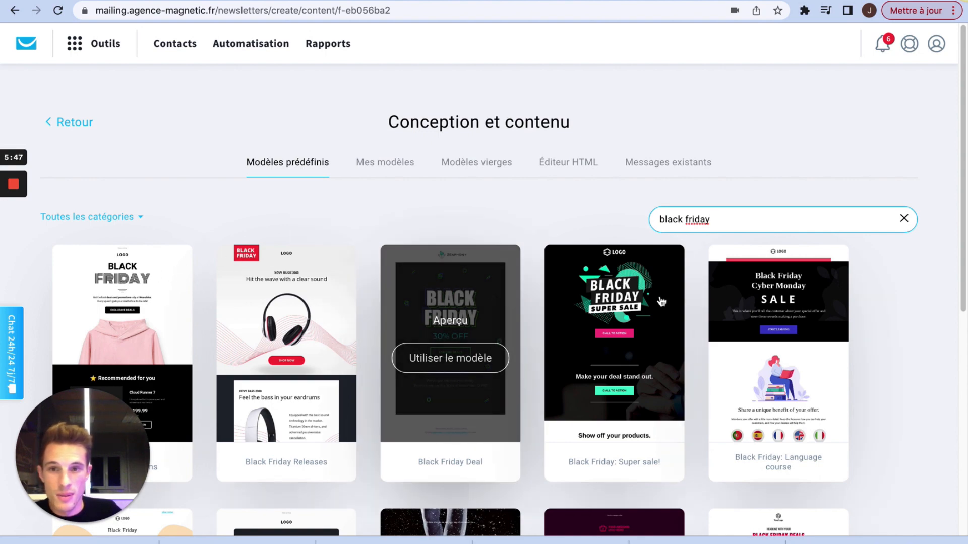
pyautogui.scroll(-2, 660, 301)
pyautogui.scroll(-3, 660, 301)
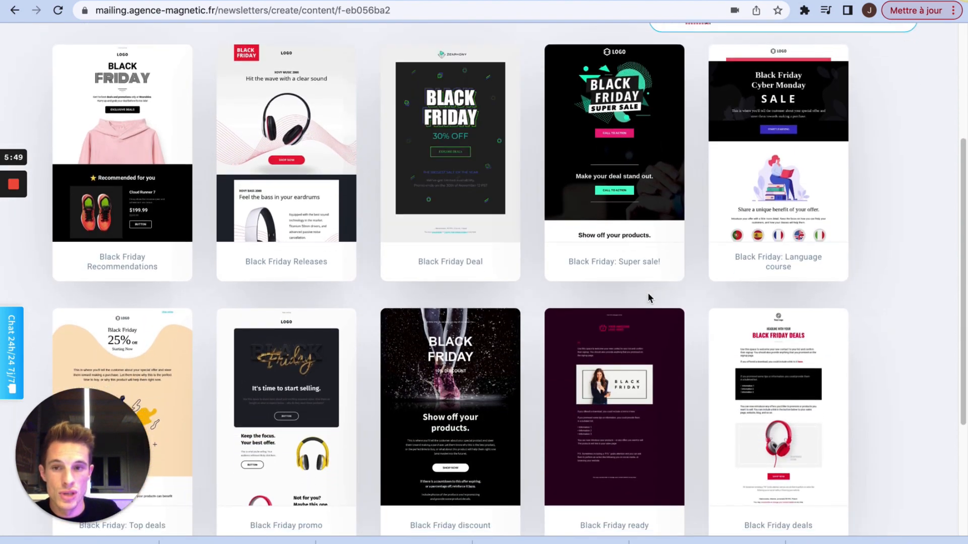
pyautogui.scroll(5, 728, 207)
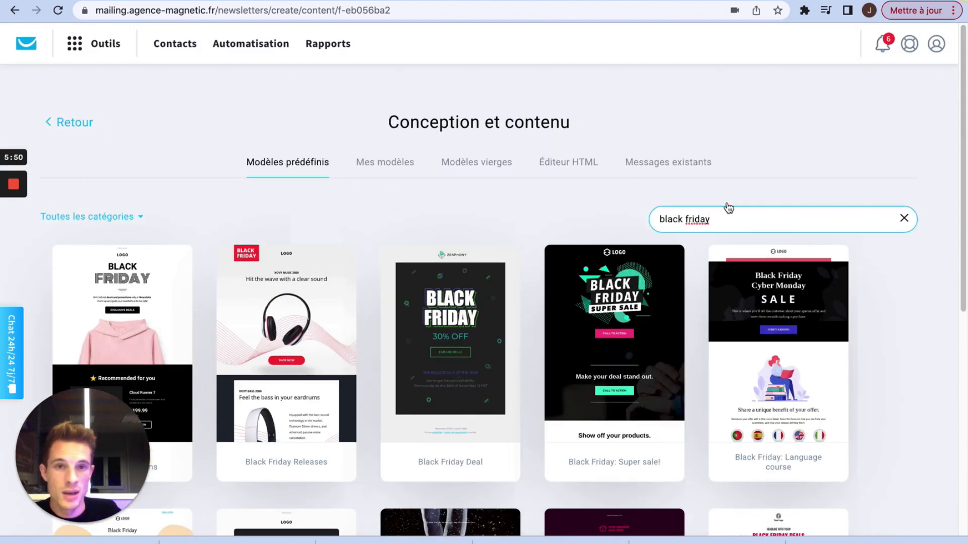
# Search the predefined templates for "hallo" and use the Happy Halloween template for the message.
pyautogui.tripleClick(657, 219)
pyautogui.write('h')
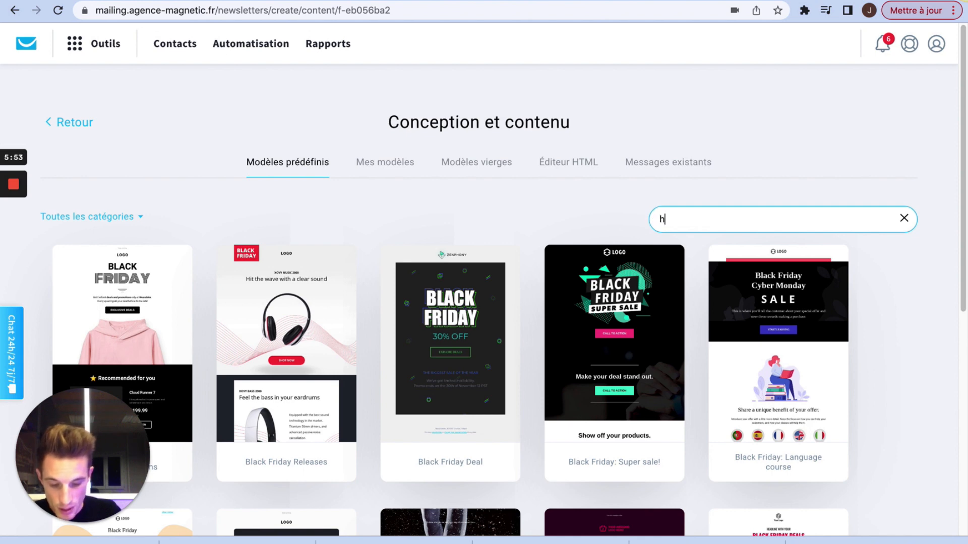
pyautogui.write('allo')
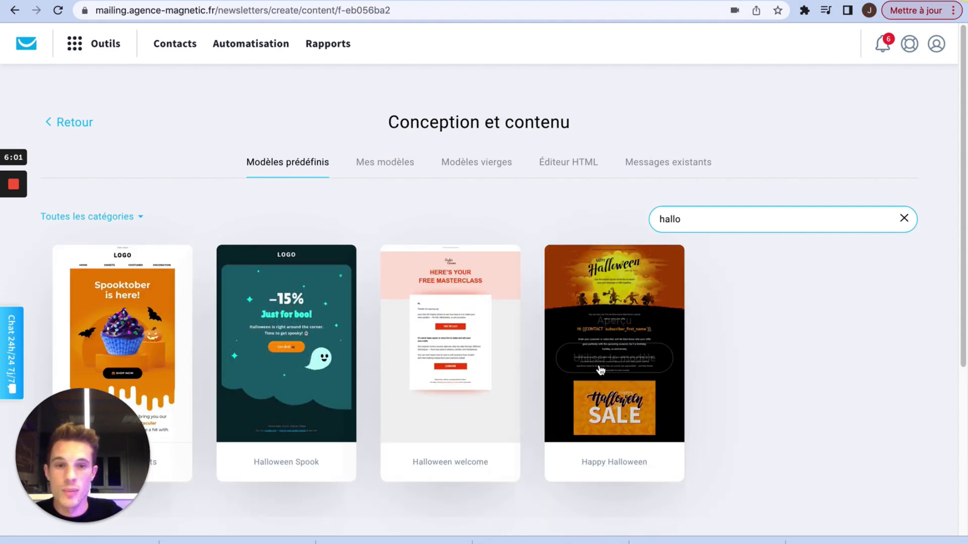
pyautogui.moveTo(675, 339)
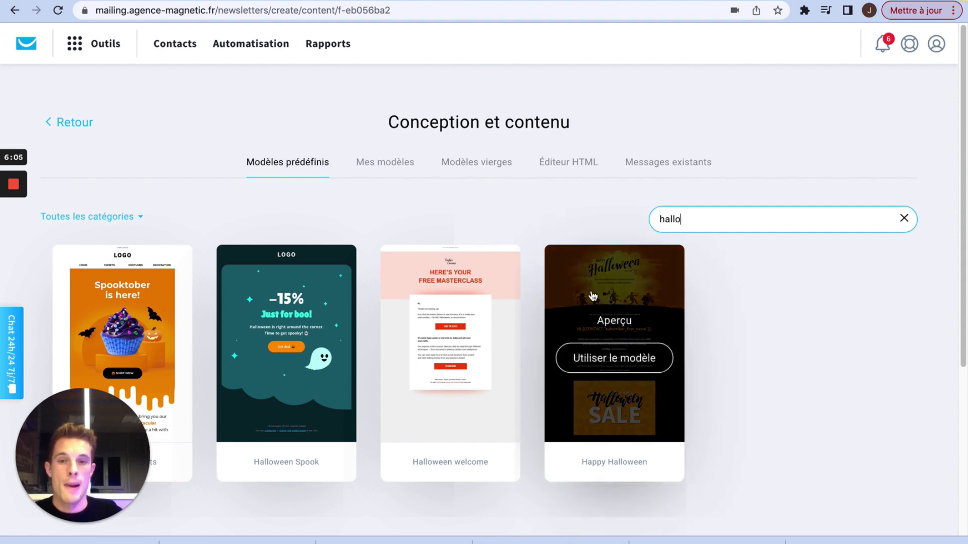
pyautogui.click(619, 357)
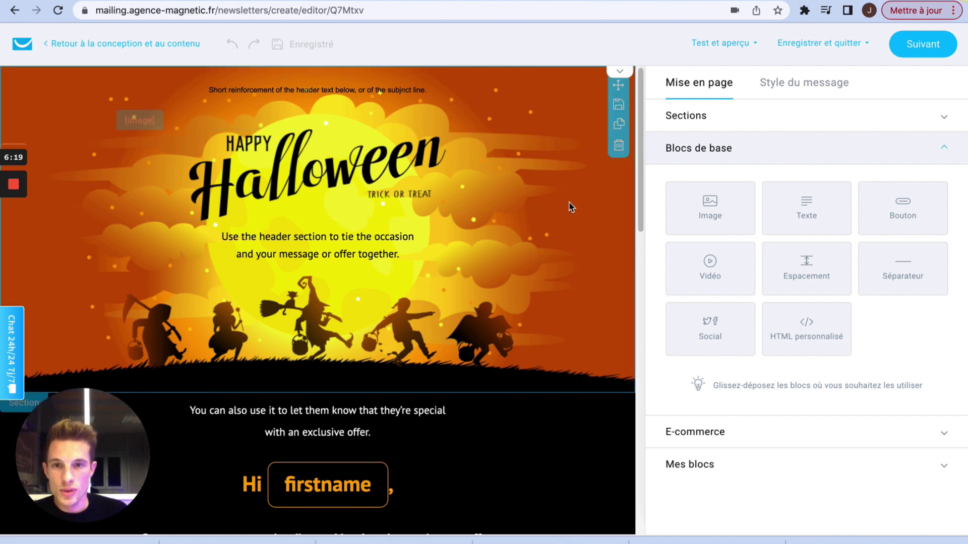
# Examine the available section layouts and open the settings of the short text block above the Happy Halloween image.
pyautogui.scroll(-1, 488, 204)
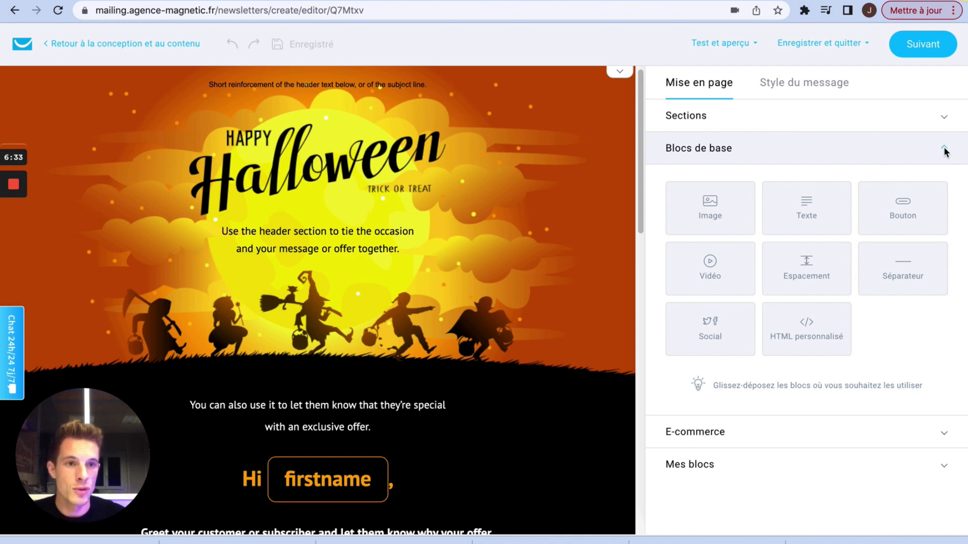
pyautogui.click(820, 121)
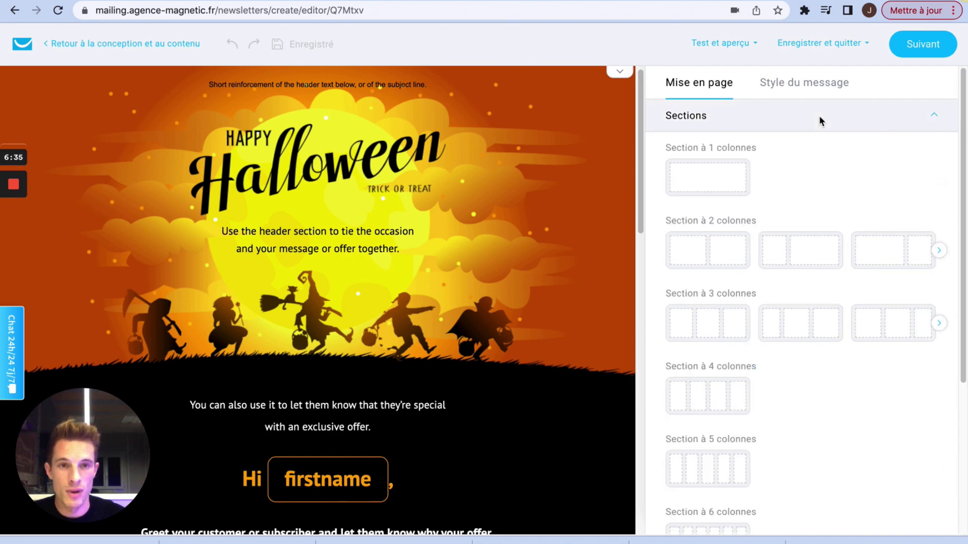
pyautogui.click(348, 90)
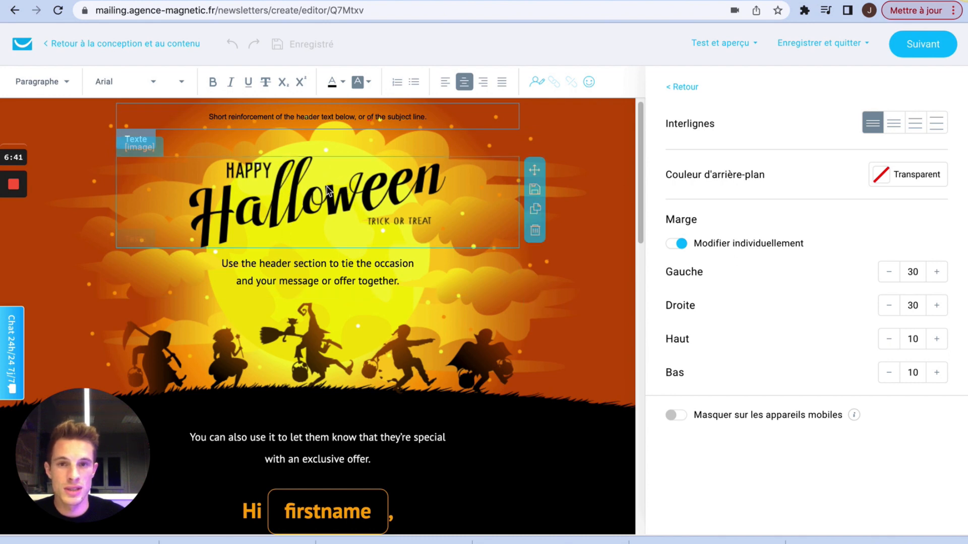
# Insert a section with two equal columns between the Halloween illustration and the exclusive offer text.
pyautogui.click(681, 88)
pyautogui.click(762, 121)
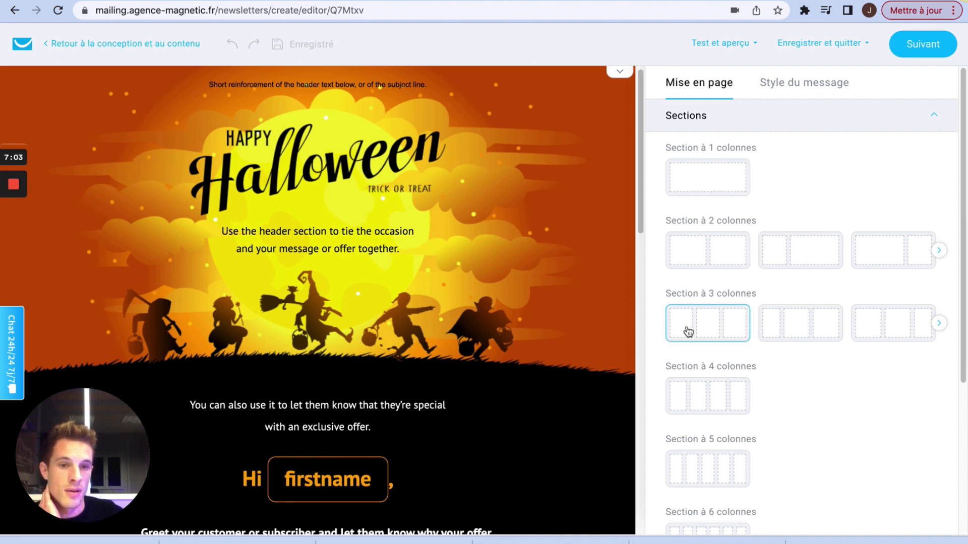
pyautogui.scroll(-1, 725, 449)
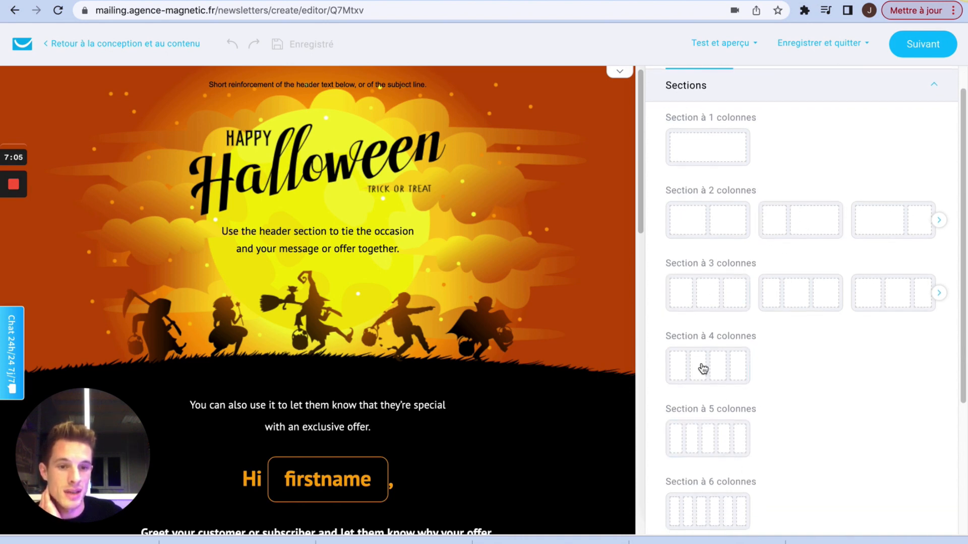
pyautogui.scroll(1, 722, 241)
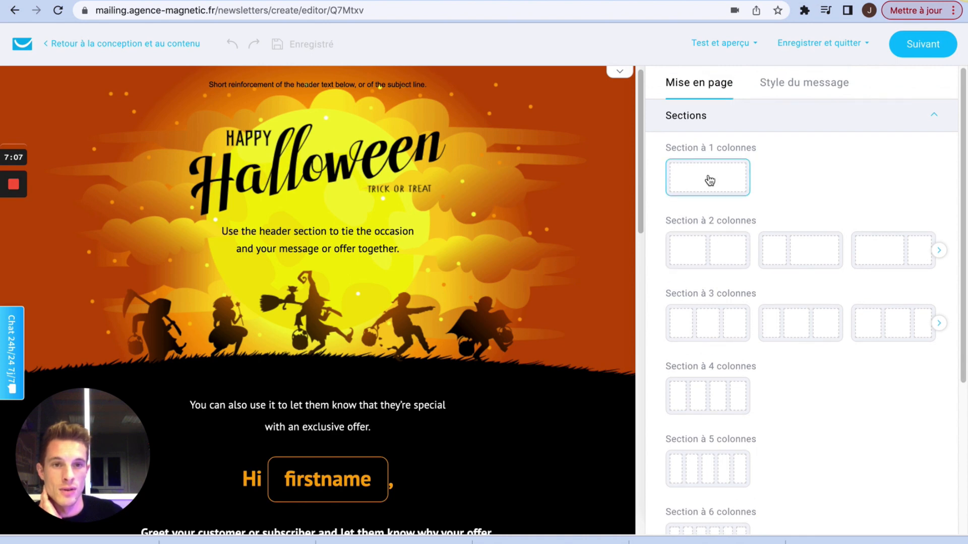
pyautogui.moveTo(710, 246); pyautogui.dragTo(309, 393)
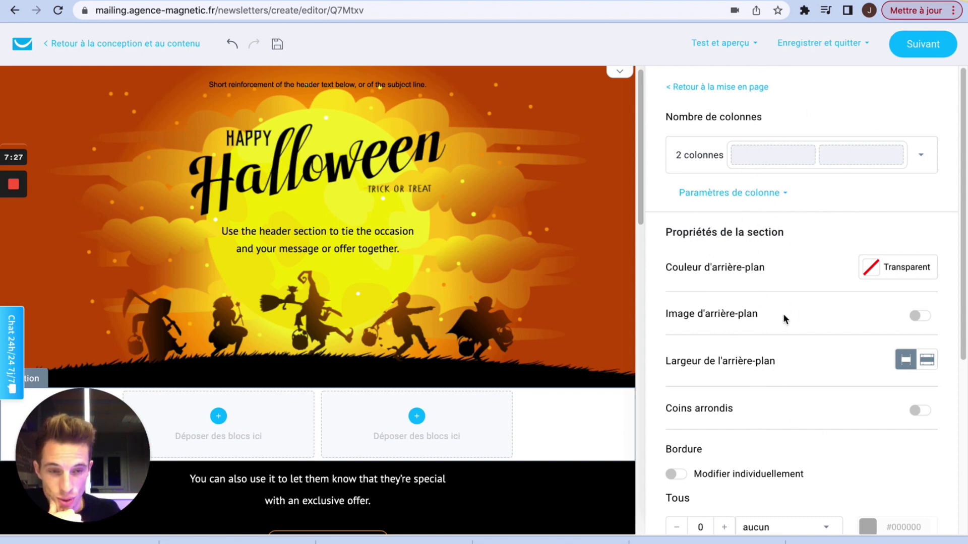
# Set the new two-column section's background colour to #000000 and enable its background image option.
pyautogui.moveTo(575, 435)
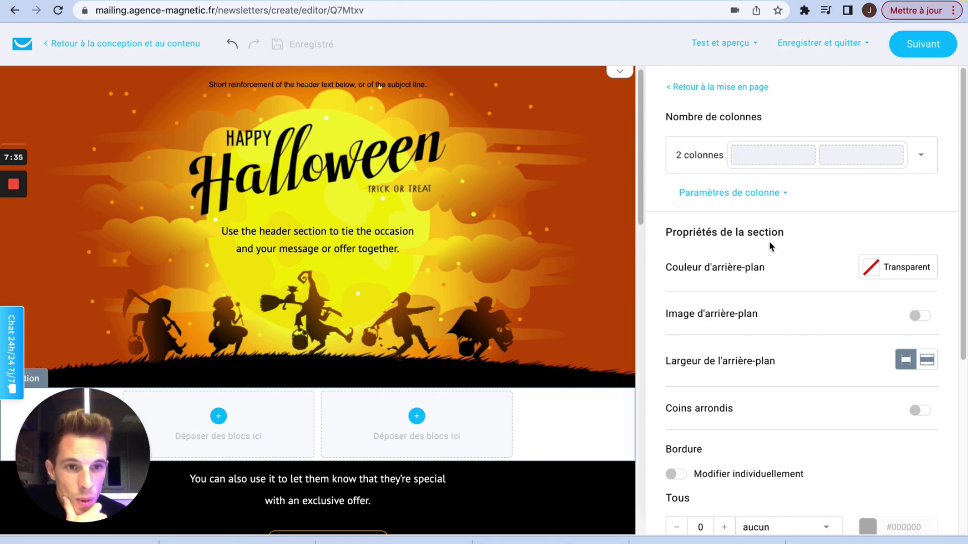
pyautogui.click(880, 275)
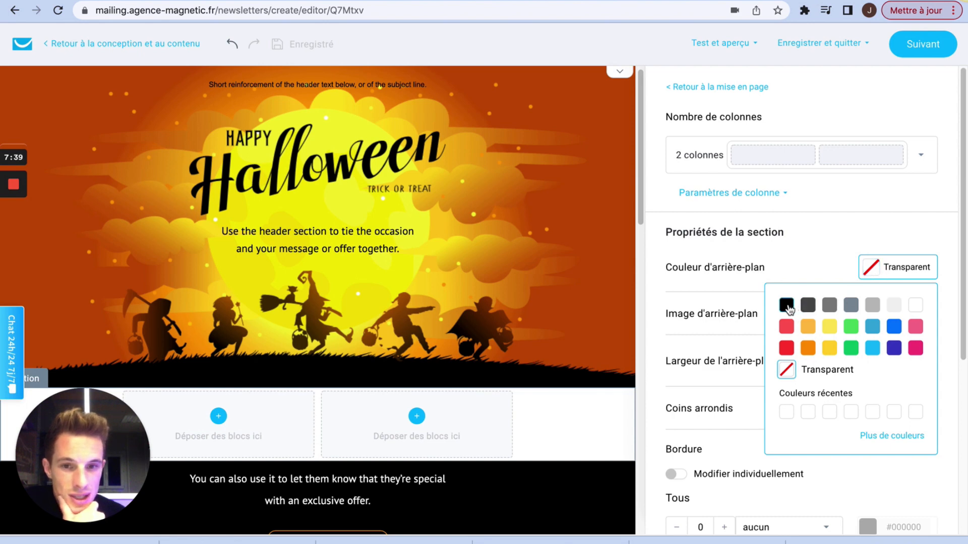
pyautogui.click(786, 305)
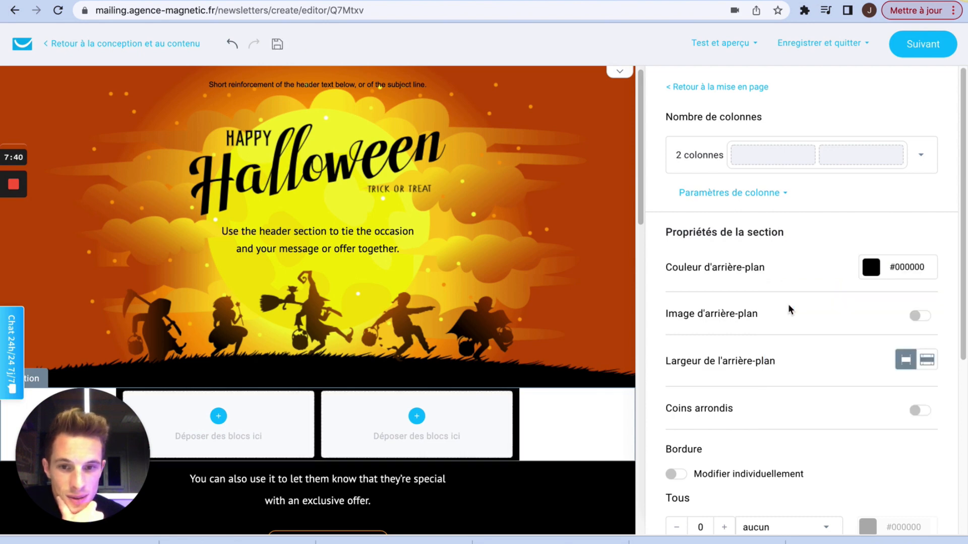
pyautogui.click(919, 317)
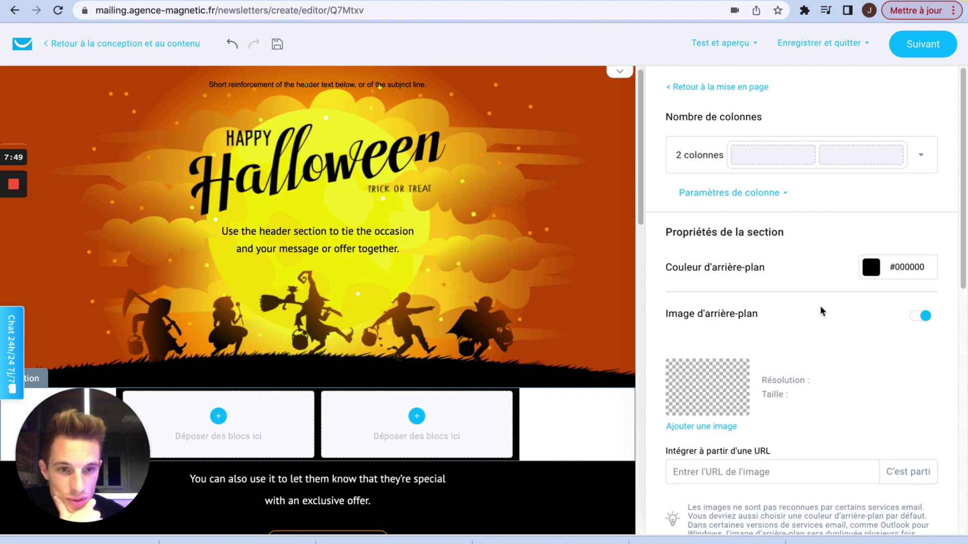
# Extend the two-column section's background across the full width of the message.
pyautogui.scroll(-3, 822, 292)
pyautogui.scroll(-3, 819, 295)
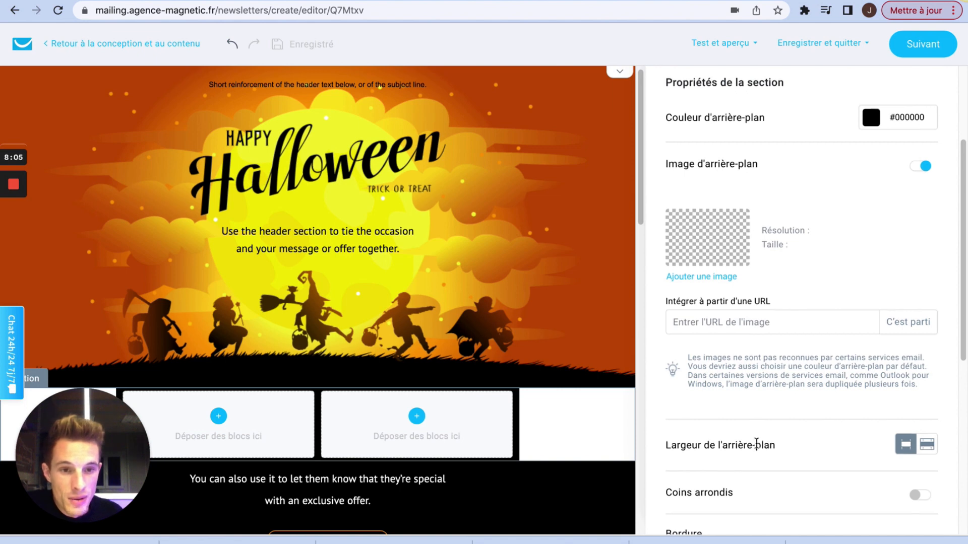
pyautogui.scroll(-2, 731, 403)
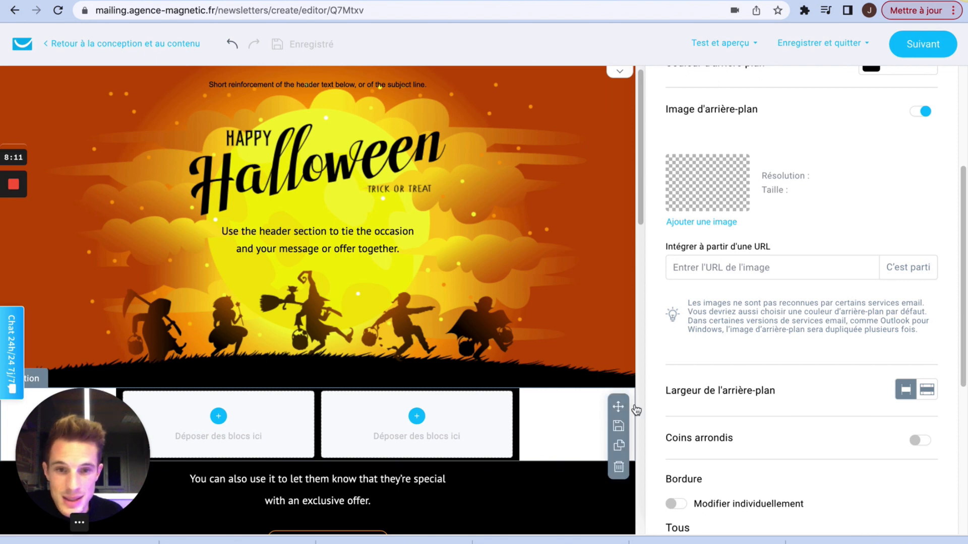
pyautogui.click(930, 396)
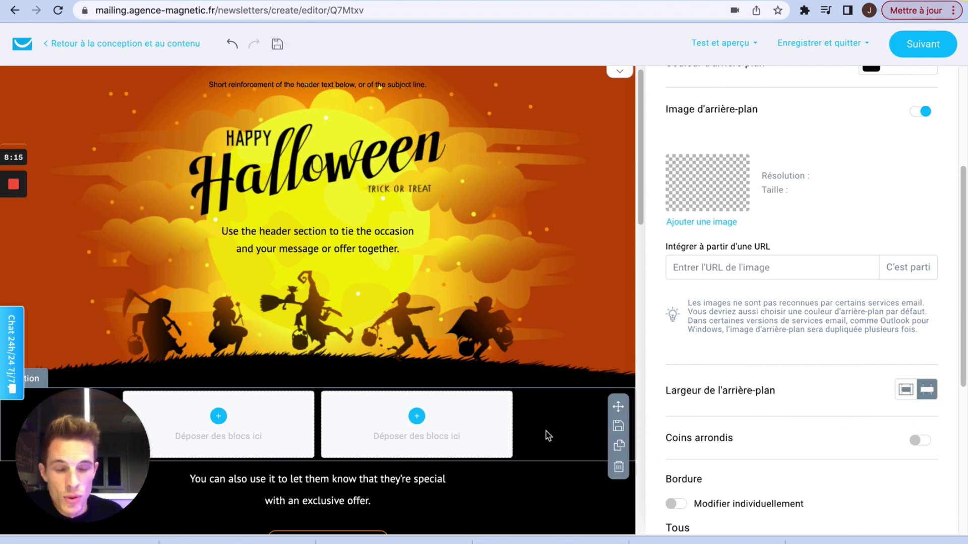
# Set the column spacing of the two-column section to 9.
pyautogui.scroll(-3, 780, 440)
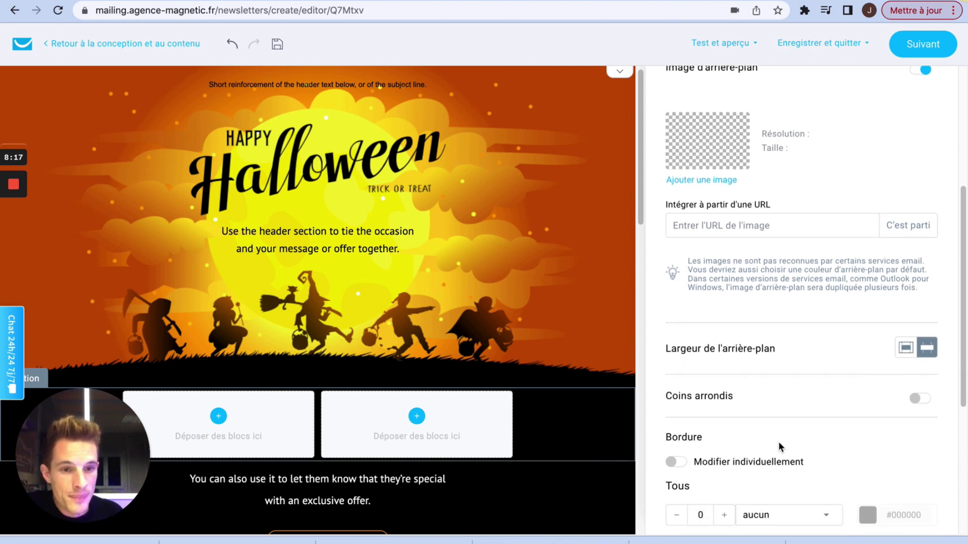
pyautogui.scroll(-4, 778, 448)
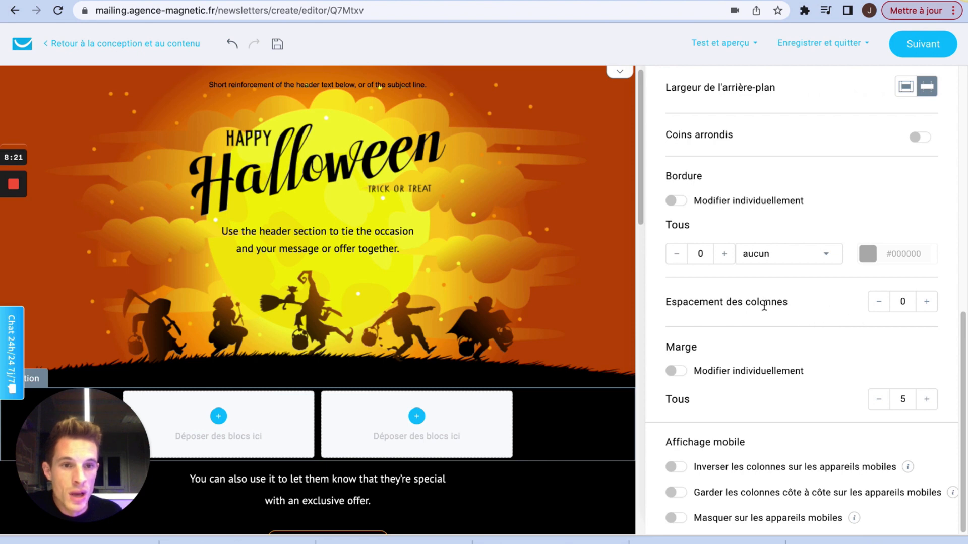
pyautogui.click(928, 304)
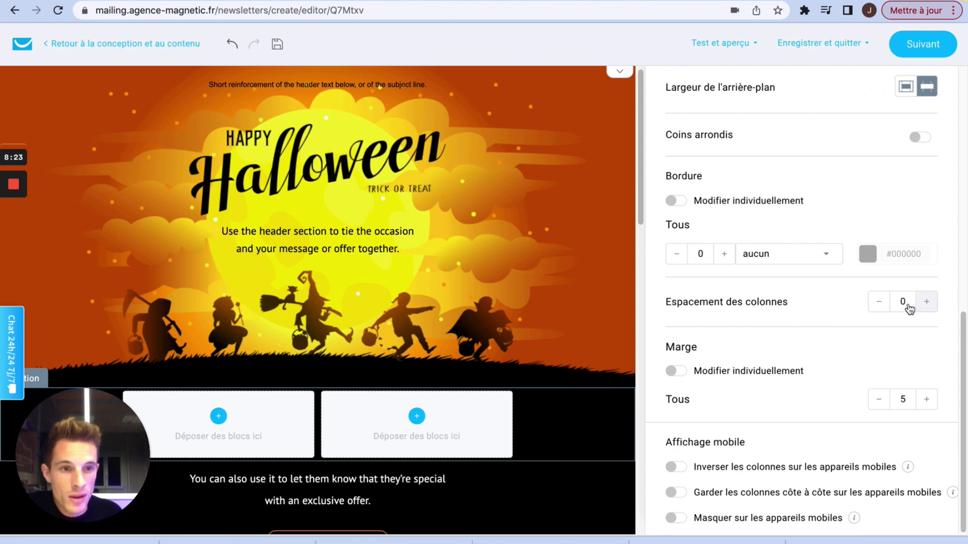
pyautogui.click(926, 301)
pyautogui.click(926, 302)
pyautogui.click(925, 302)
pyautogui.click(925, 302)
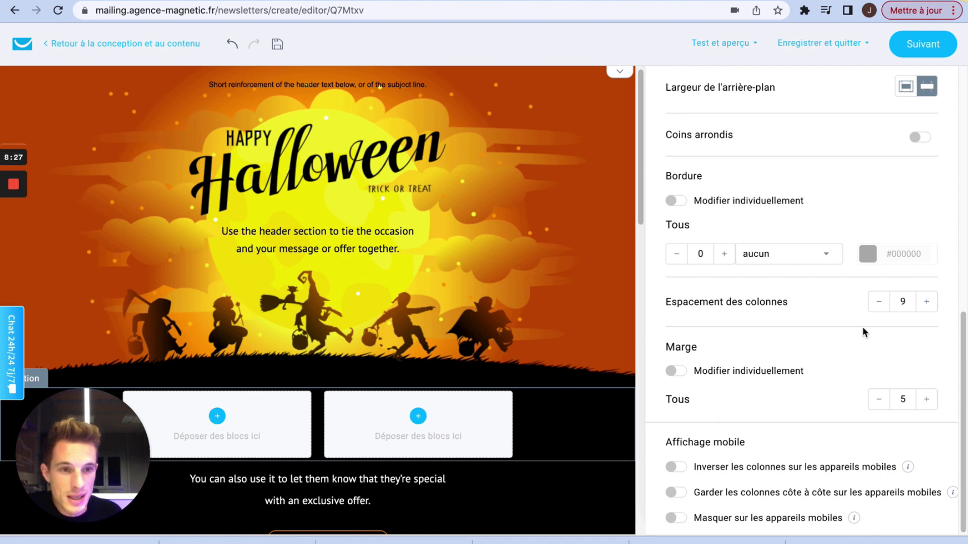
# Add an empty image block to the left column of the new section.
pyautogui.scroll(10, 758, 401)
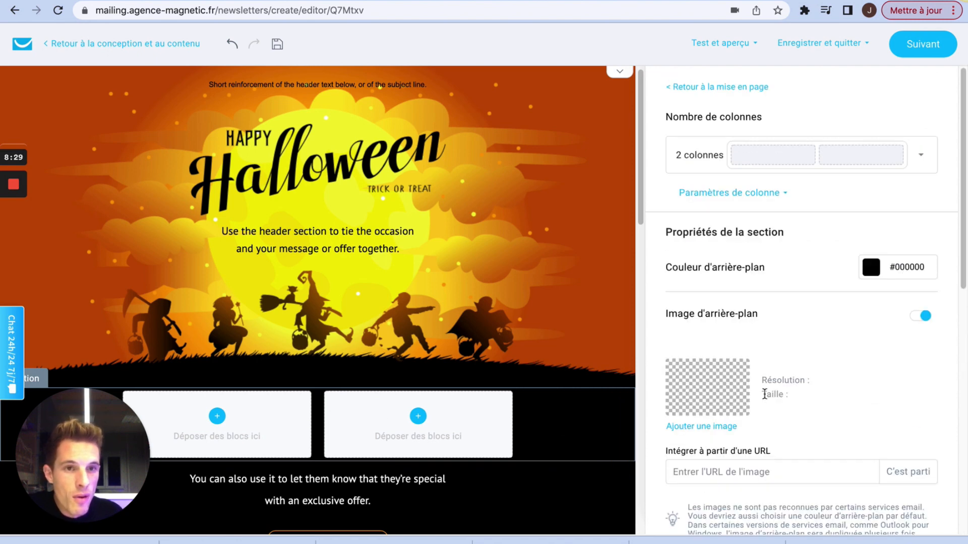
pyautogui.click(700, 88)
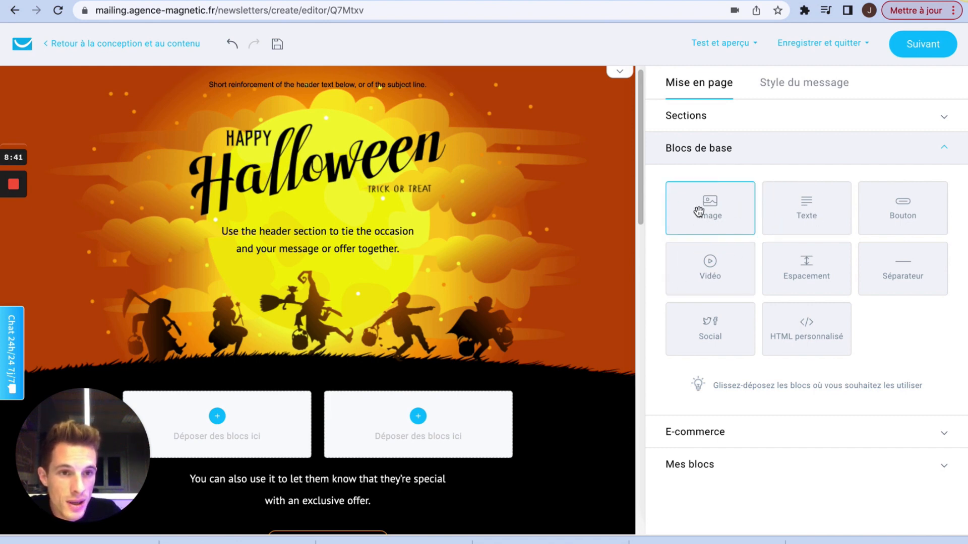
pyautogui.moveTo(713, 204); pyautogui.dragTo(247, 410)
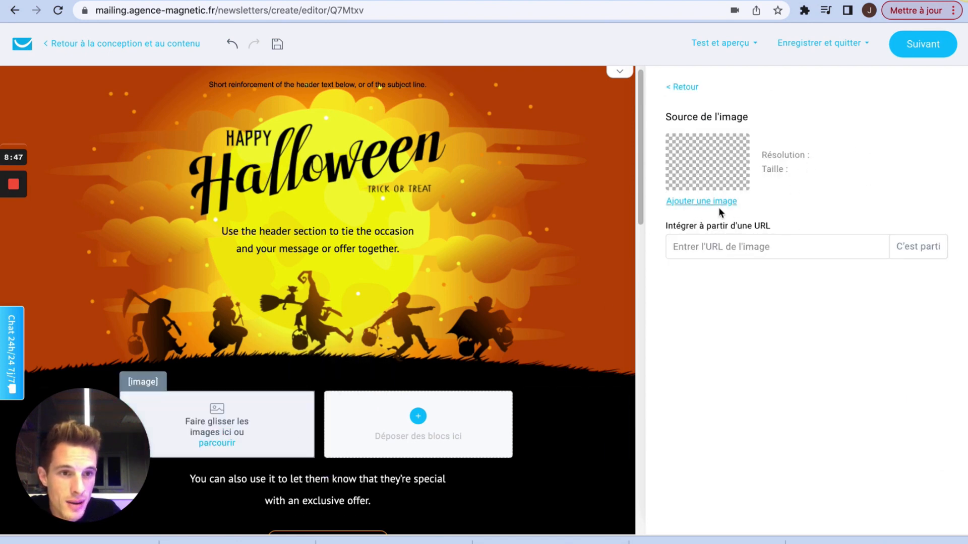
pyautogui.click(738, 248)
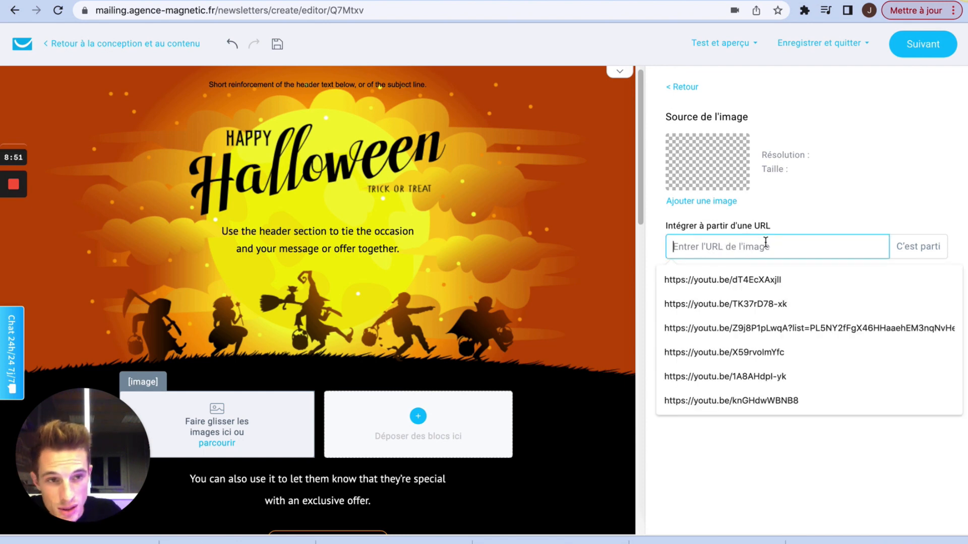
pyautogui.click(683, 87)
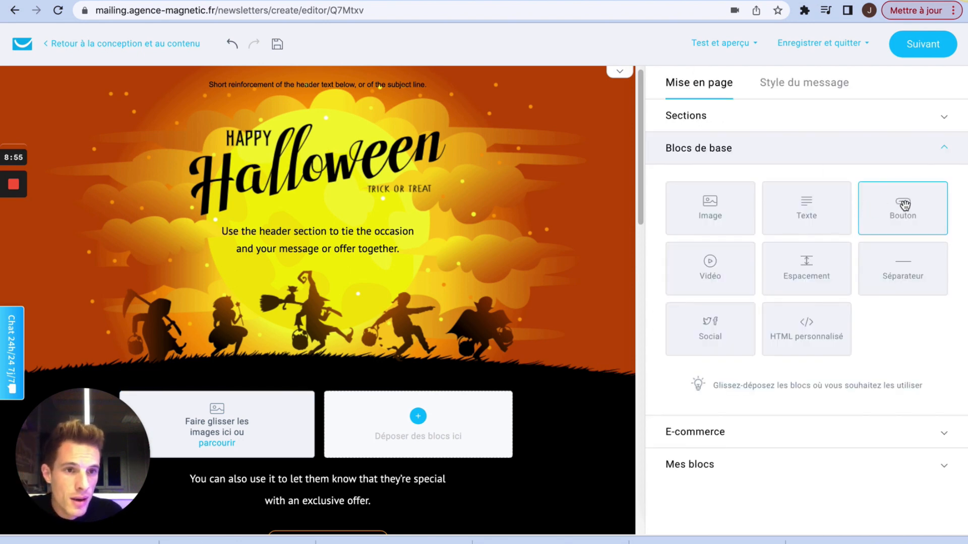
# Add a button block to the section's right column and link it to the Calendly appointment web address.
pyautogui.moveTo(750, 301); pyautogui.dragTo(426, 426)
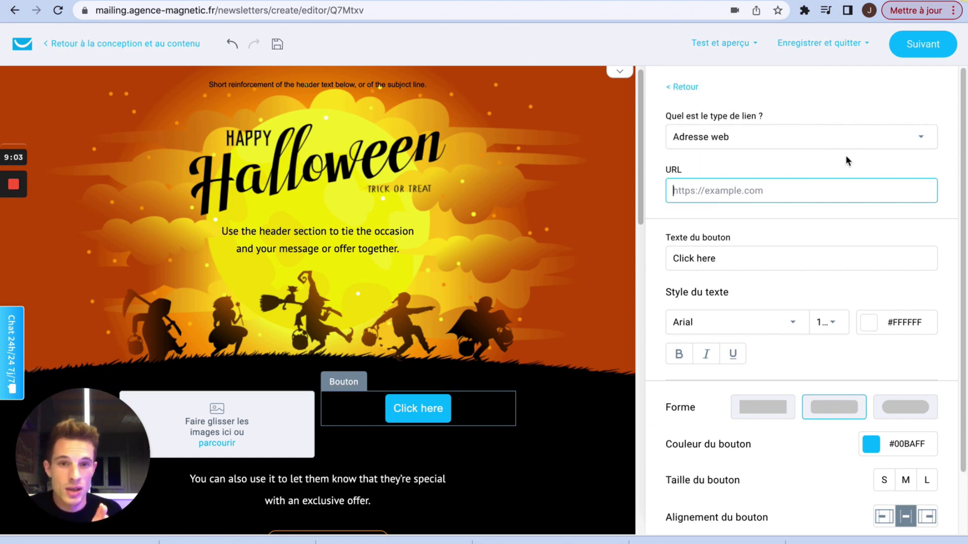
pyautogui.click(822, 137)
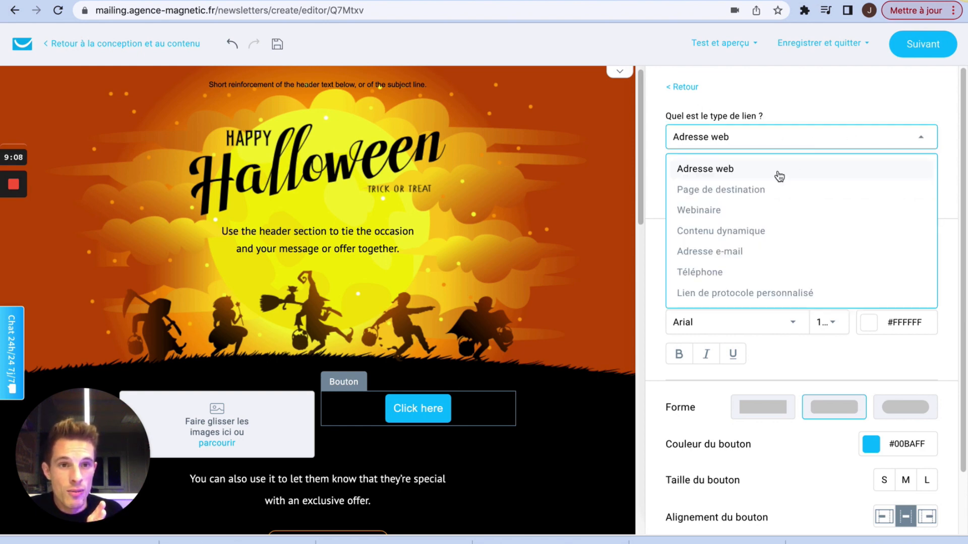
pyautogui.click(729, 170)
pyautogui.click(734, 191)
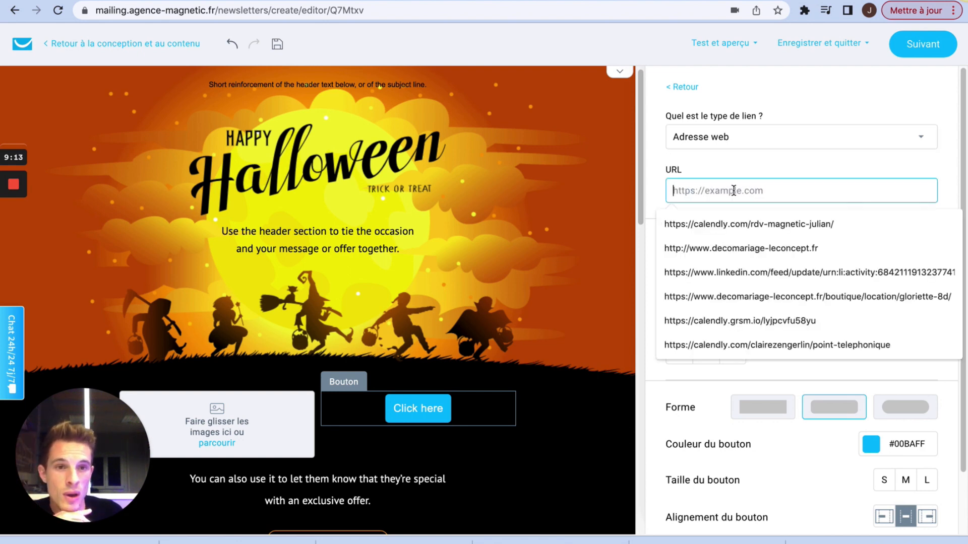
pyautogui.click(791, 225)
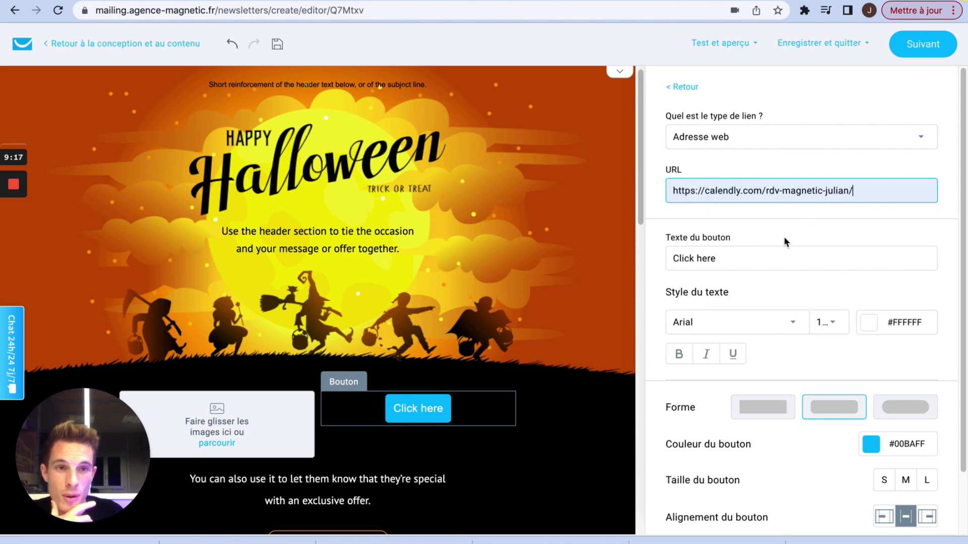
# Change the button's text to "Prenez rdv".
pyautogui.moveTo(751, 258); pyautogui.dragTo(650, 260)
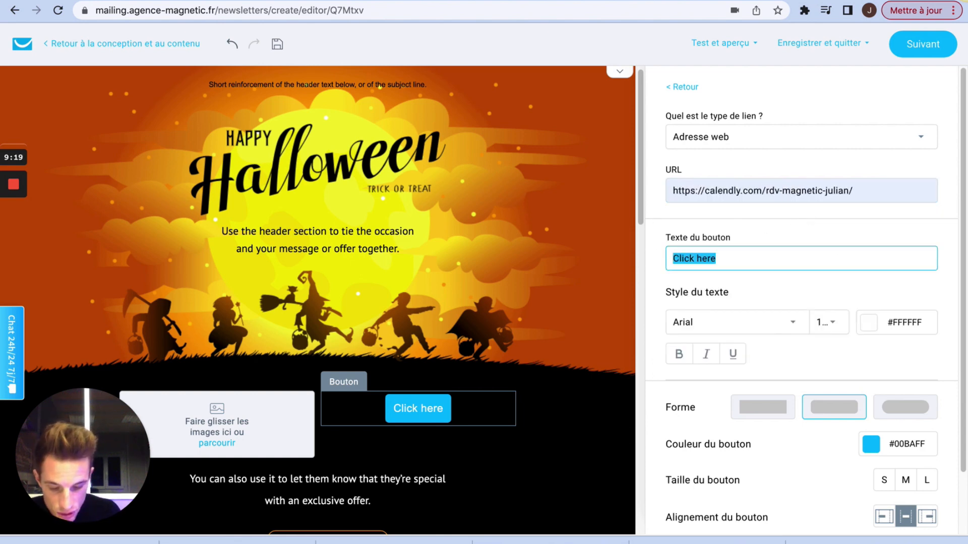
pyautogui.write('Prenez')
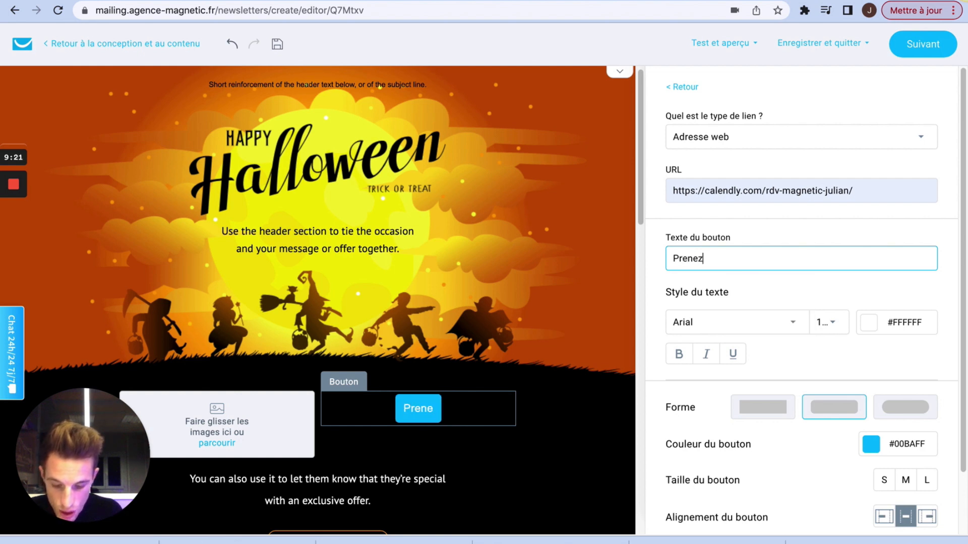
pyautogui.write(' rdv')
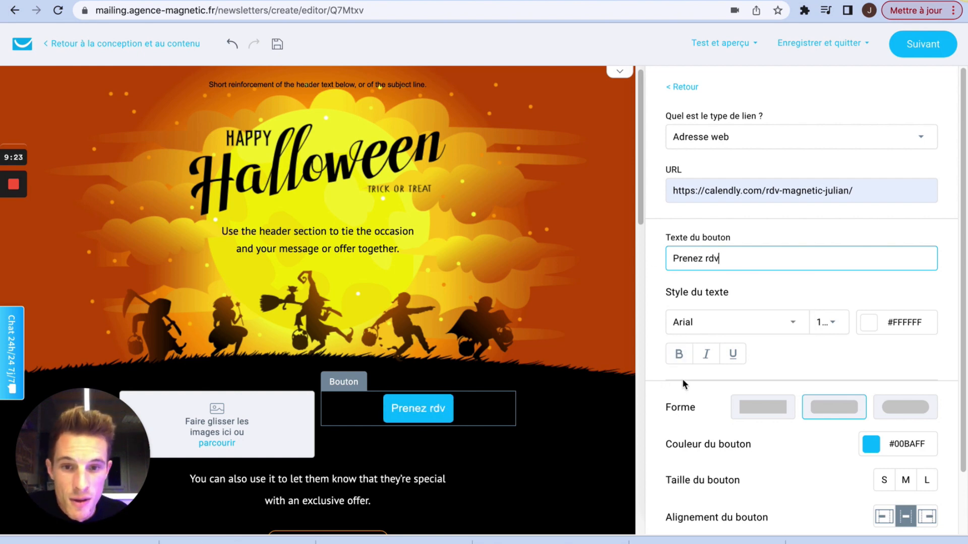
pyautogui.click(873, 297)
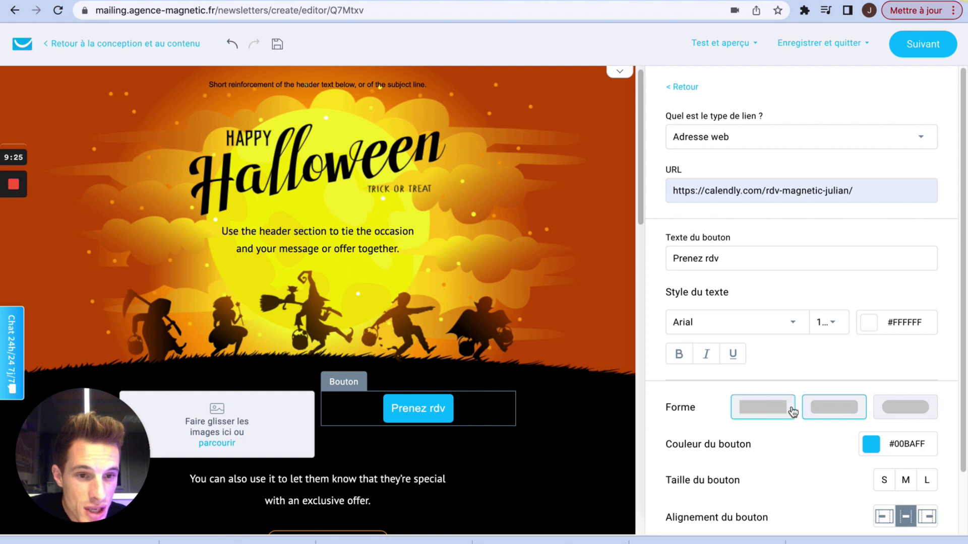
# Set the button's colour to orange #FF9500 and its size to L.
pyautogui.click(873, 450)
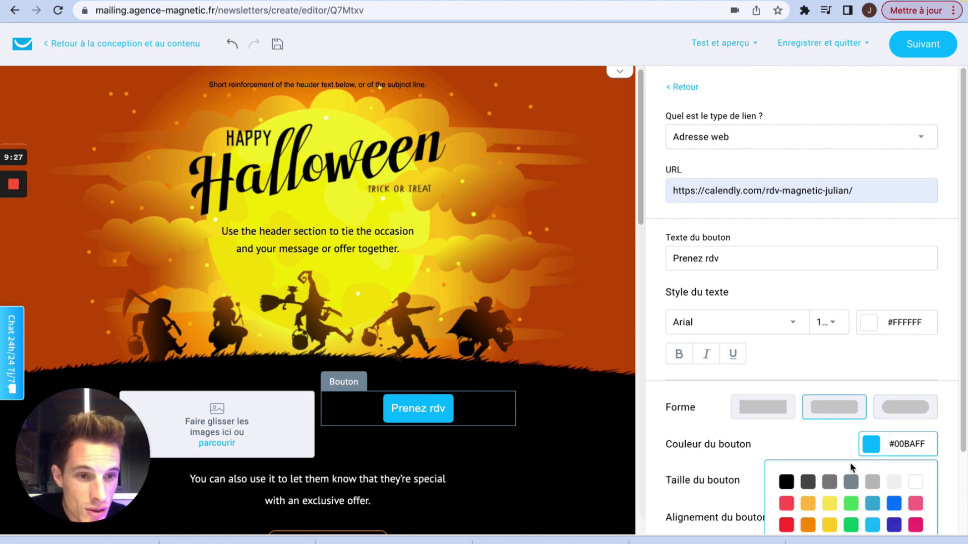
pyautogui.click(812, 506)
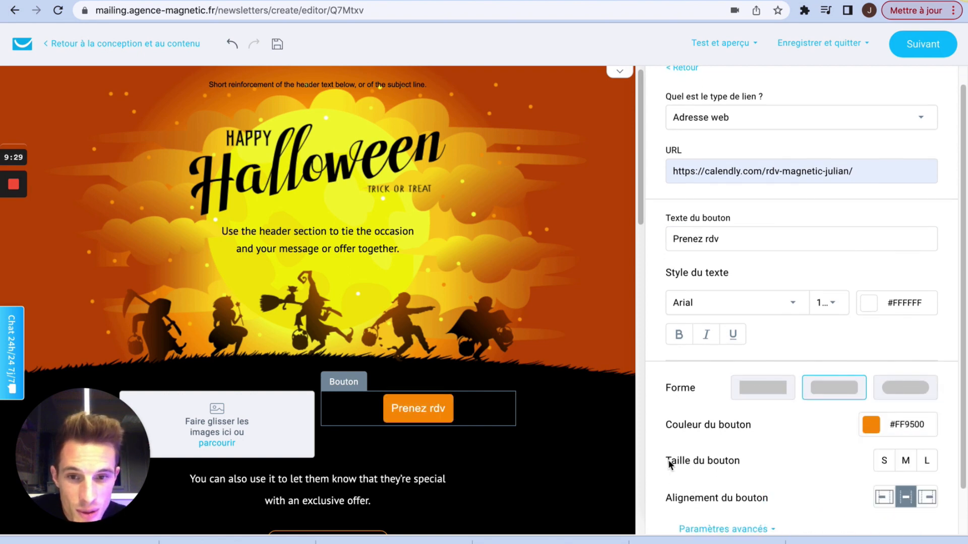
pyautogui.scroll(-1, 765, 447)
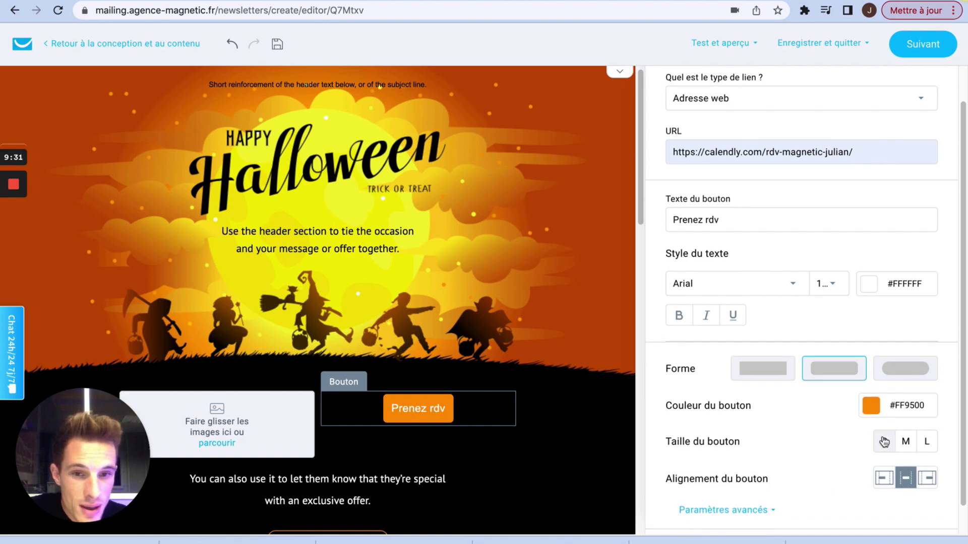
pyautogui.click(926, 441)
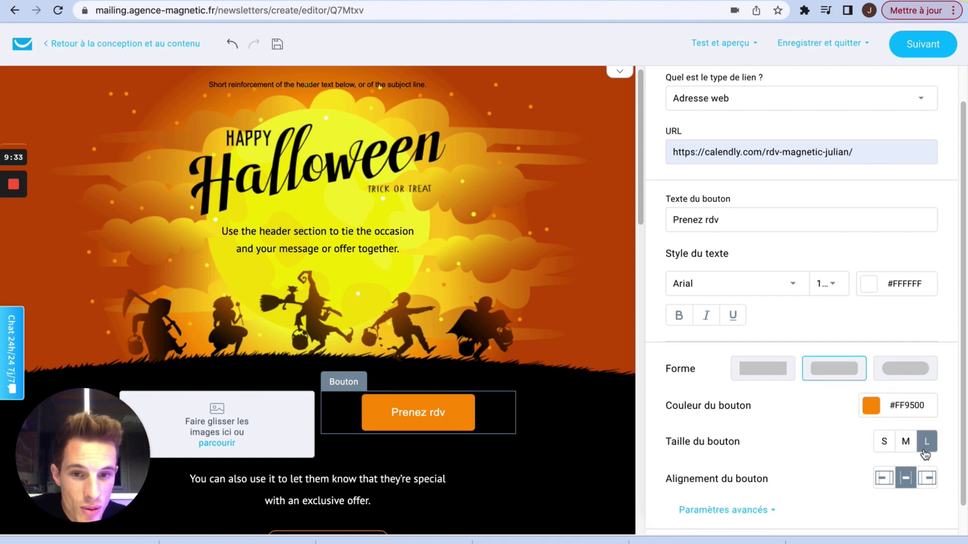
# Try right and left alignment for the button and return it to centred alignment.
pyautogui.click(927, 481)
pyautogui.click(884, 482)
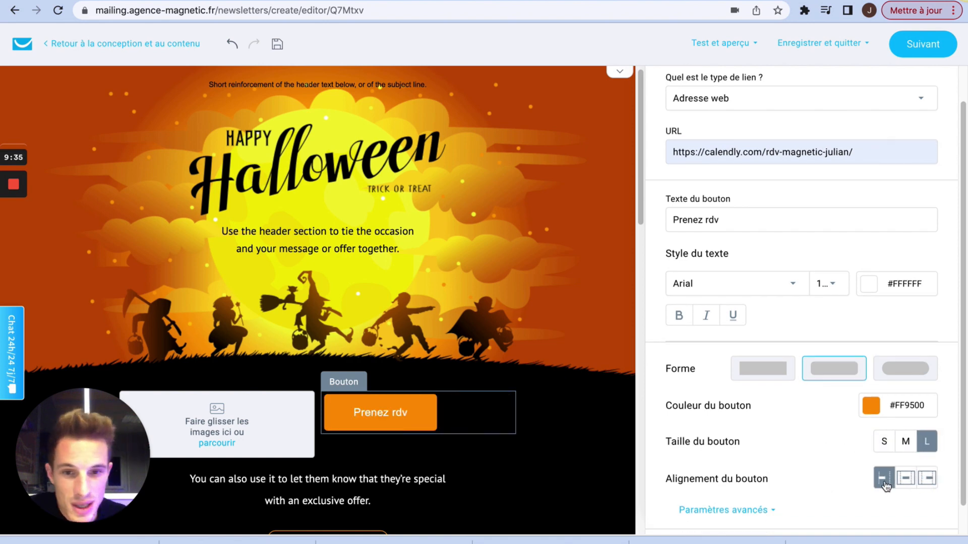
pyautogui.click(905, 478)
pyautogui.scroll(-1, 799, 400)
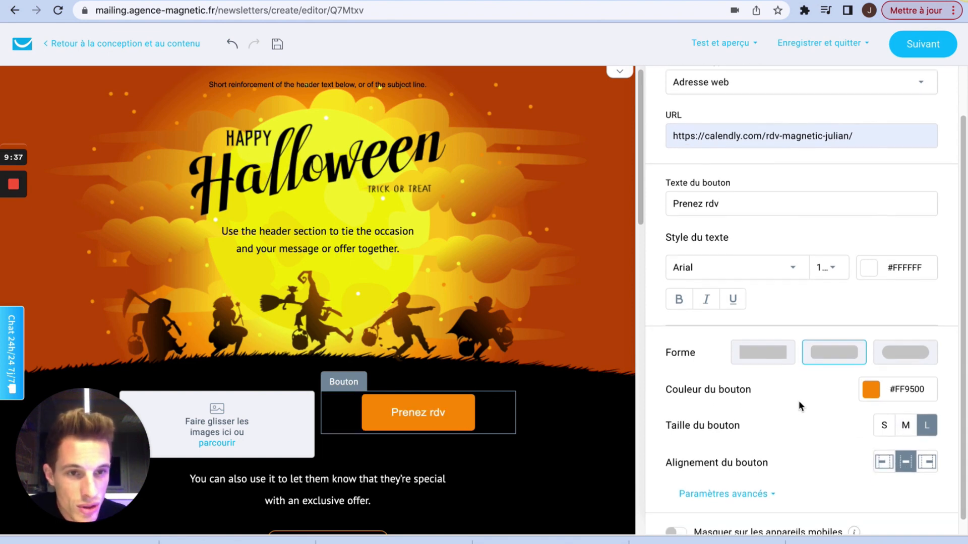
pyautogui.scroll(2, 811, 272)
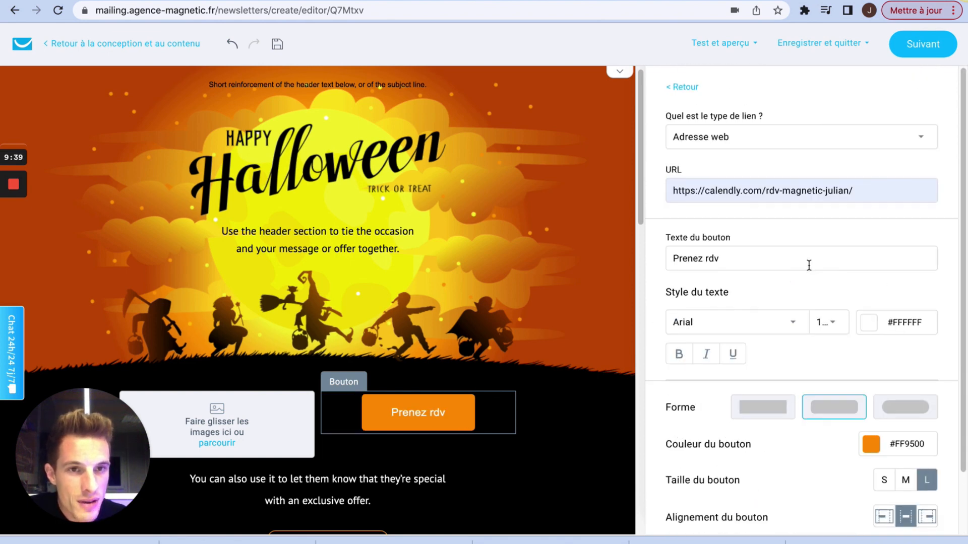
# Add a text block beneath the "Prenez rdv" button and set its line spacing to the second-narrowest option.
pyautogui.click(683, 87)
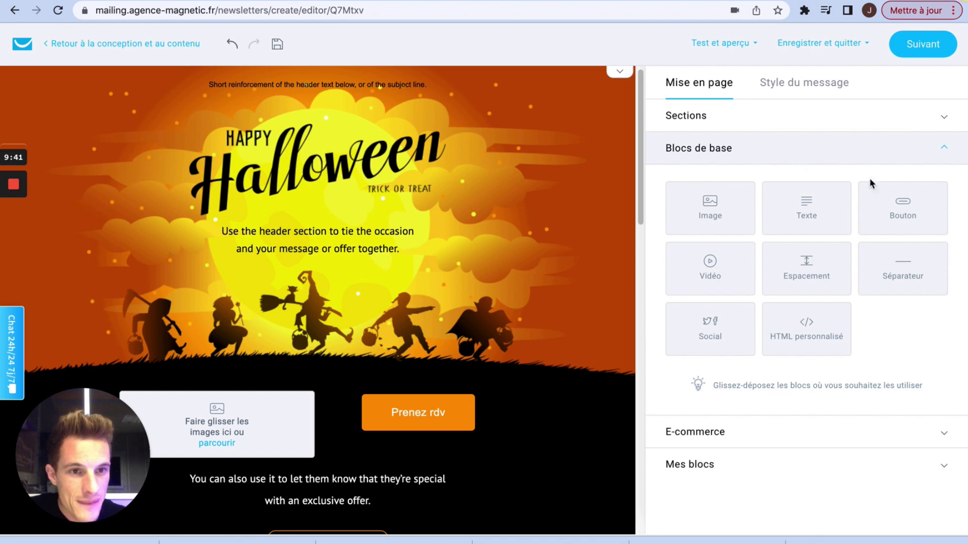
pyautogui.moveTo(817, 214); pyautogui.dragTo(445, 458)
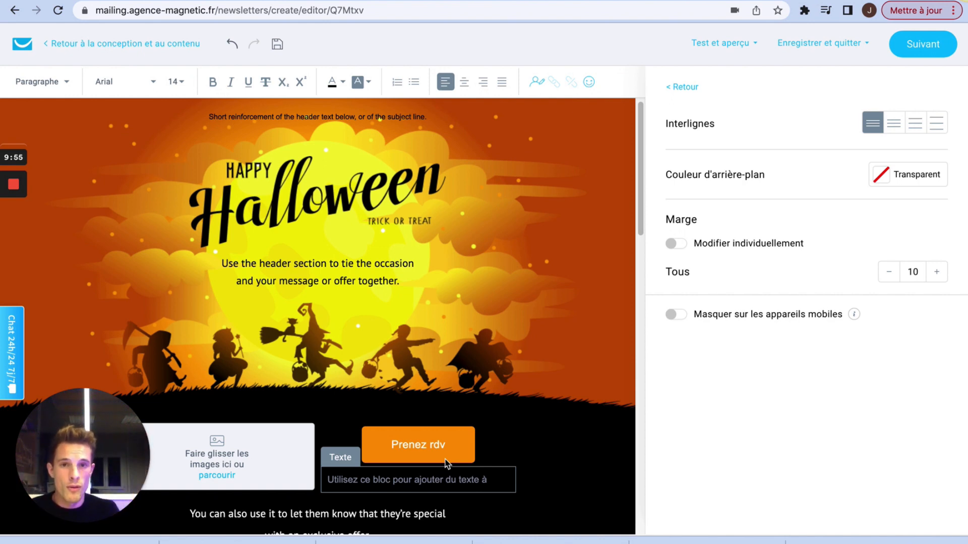
pyautogui.scroll(-4, 464, 468)
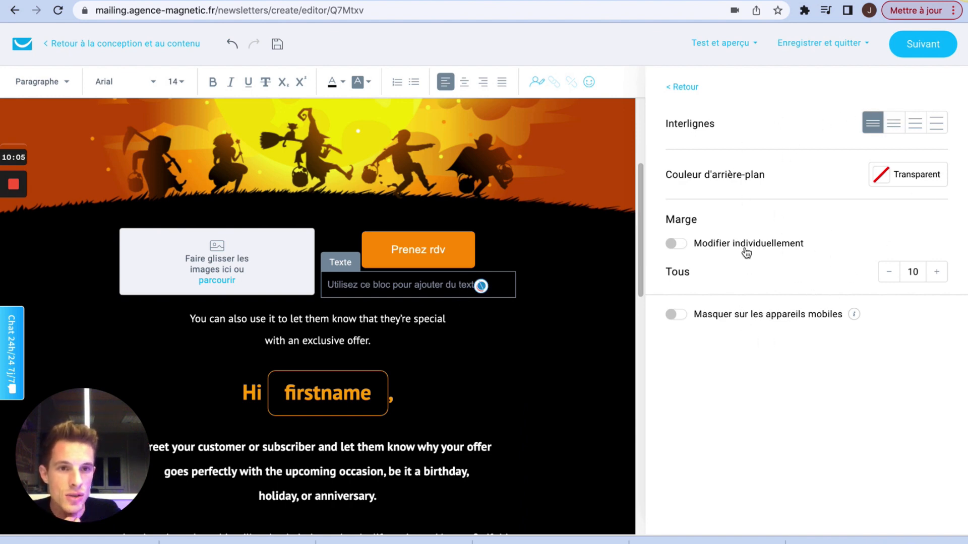
pyautogui.click(895, 130)
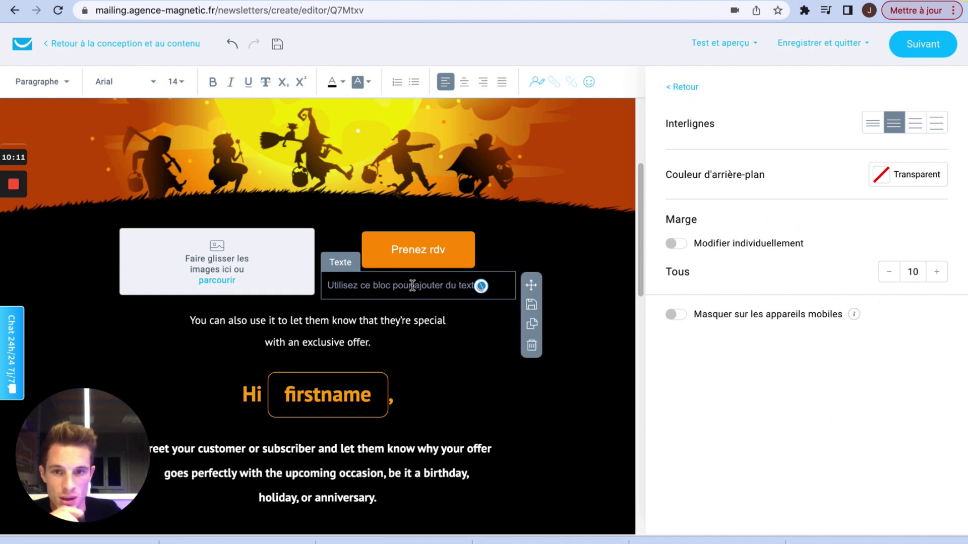
pyautogui.click(685, 87)
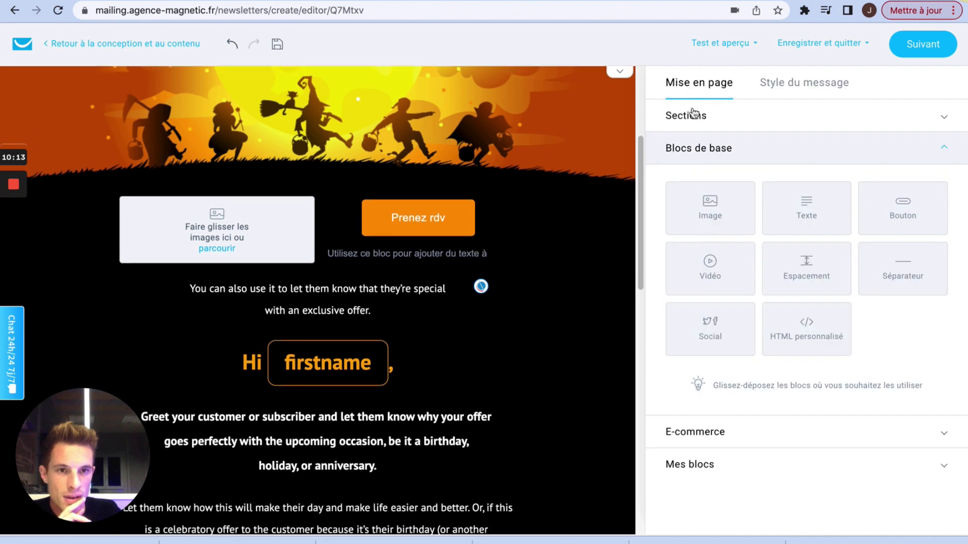
pyautogui.scroll(-1, 360, 342)
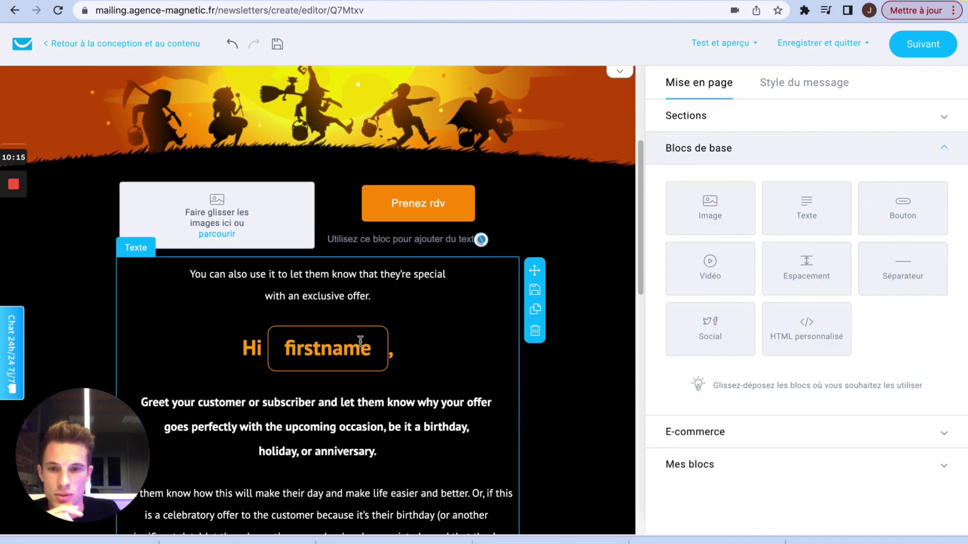
pyautogui.click(322, 277)
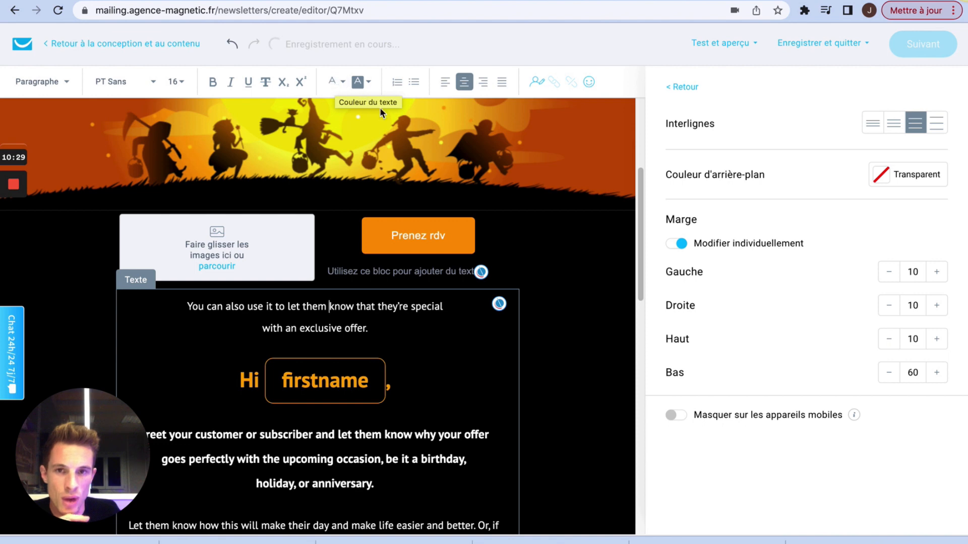
pyautogui.click(683, 89)
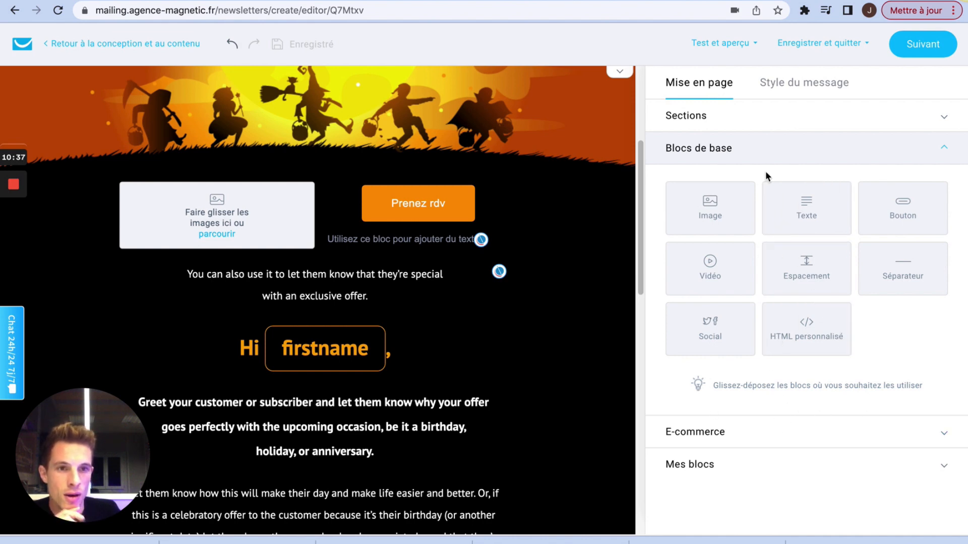
# Insert the saved Signature Magnetic block above the greeting text and delete it again.
pyautogui.click(716, 472)
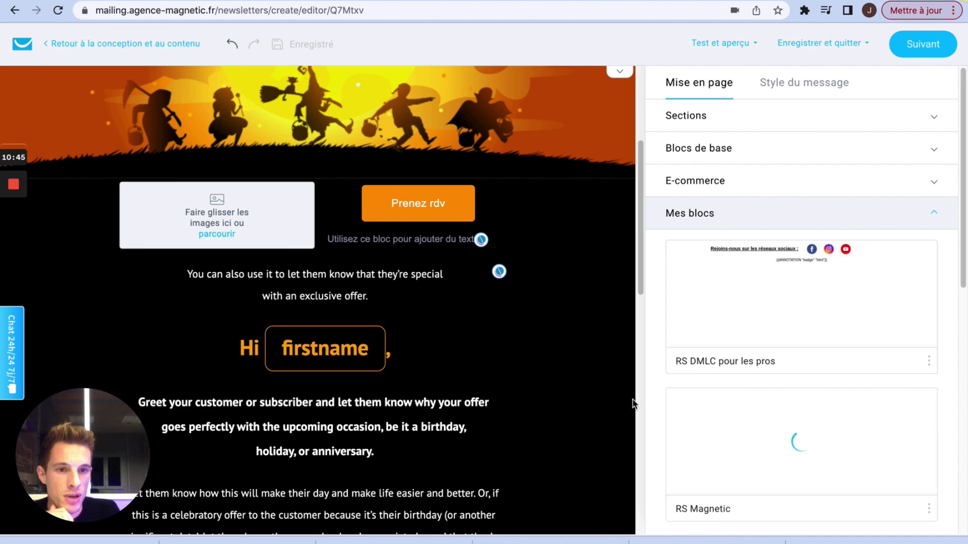
pyautogui.scroll(-5, 794, 371)
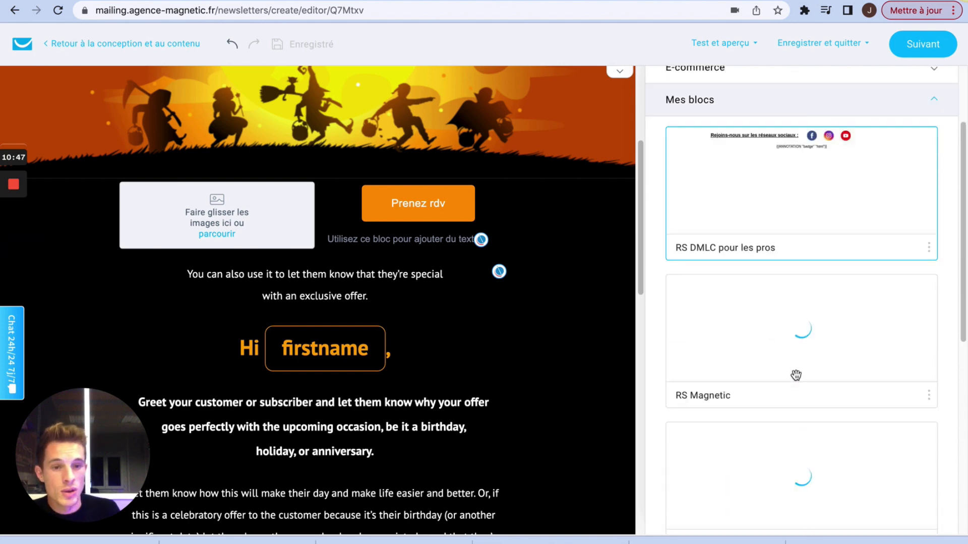
pyautogui.scroll(-5, 776, 398)
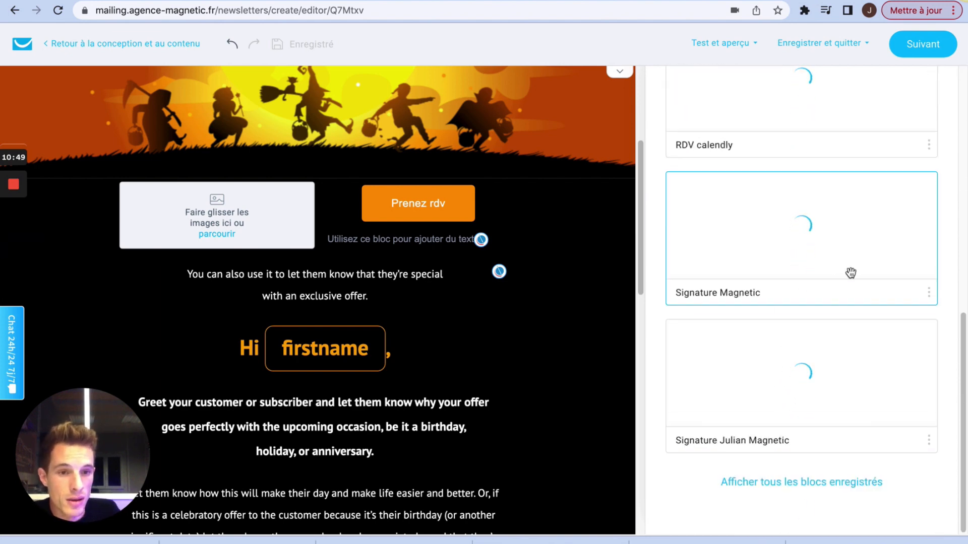
pyautogui.moveTo(807, 261)
pyautogui.mouseDown()
pyautogui.moveTo(834, 236)
pyautogui.moveTo(516, 356)
pyautogui.moveTo(364, 378)
pyautogui.moveTo(256, 275)
pyautogui.mouseUp()
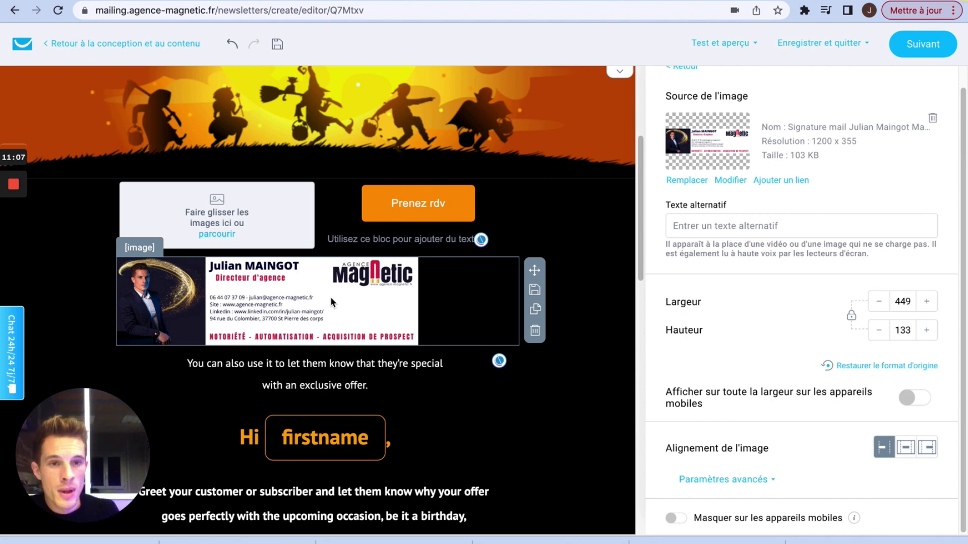
pyautogui.click(536, 333)
pyautogui.scroll(-4, 716, 236)
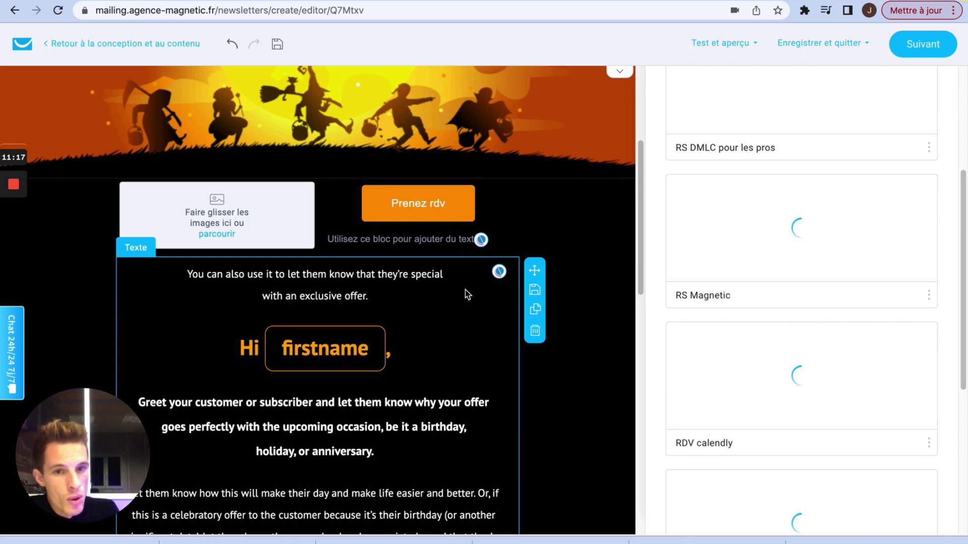
pyautogui.click(535, 292)
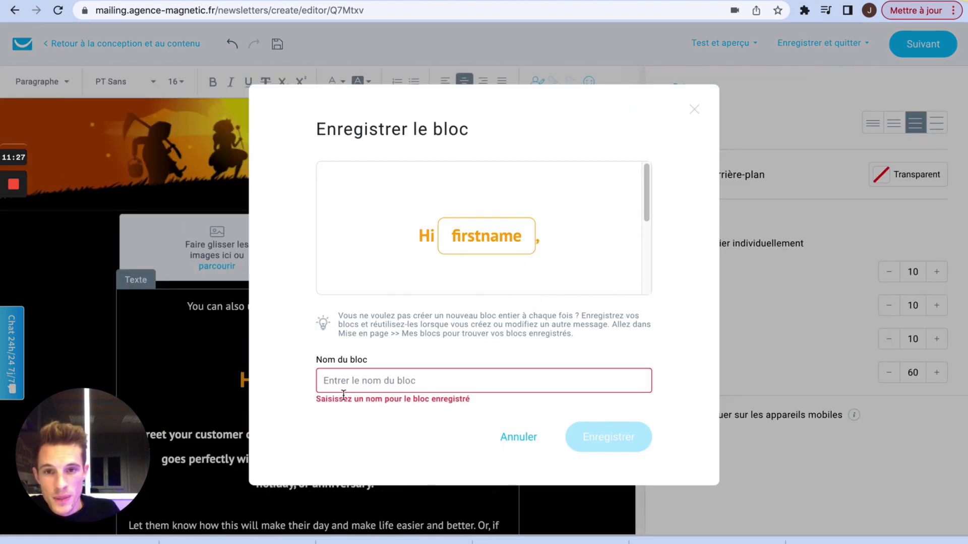
pyautogui.click(379, 379)
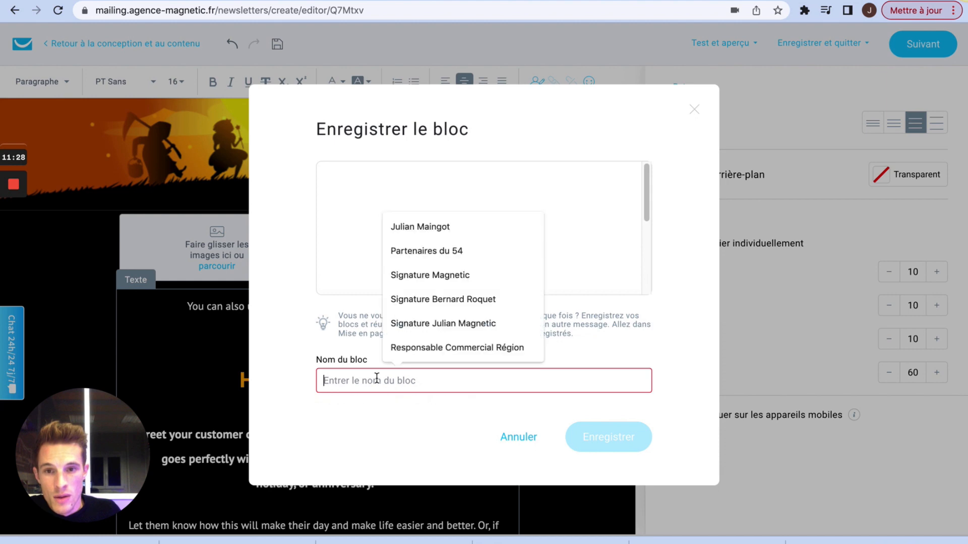
pyautogui.click(691, 114)
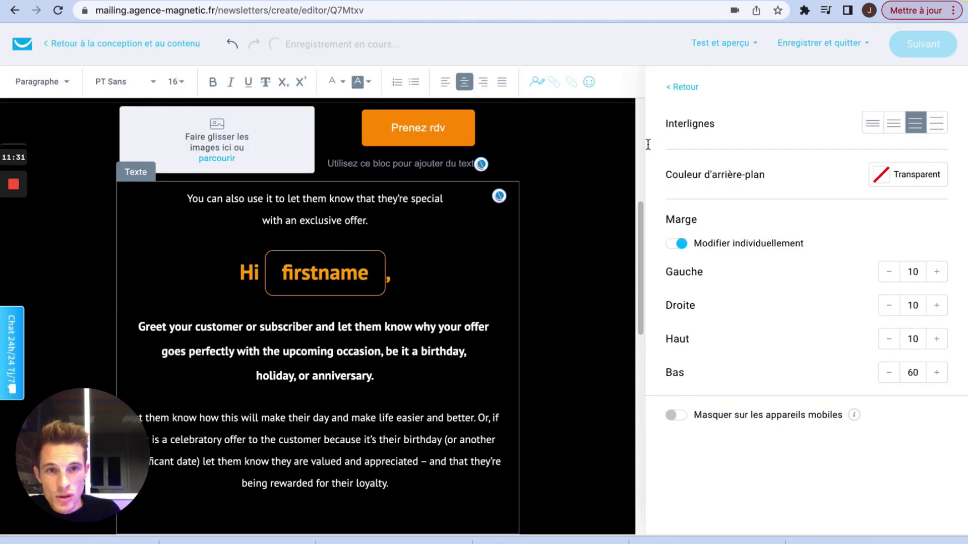
# Duplicate the Happy Halloween header section and delete one of the two identical sections.
pyautogui.scroll(5, 580, 255)
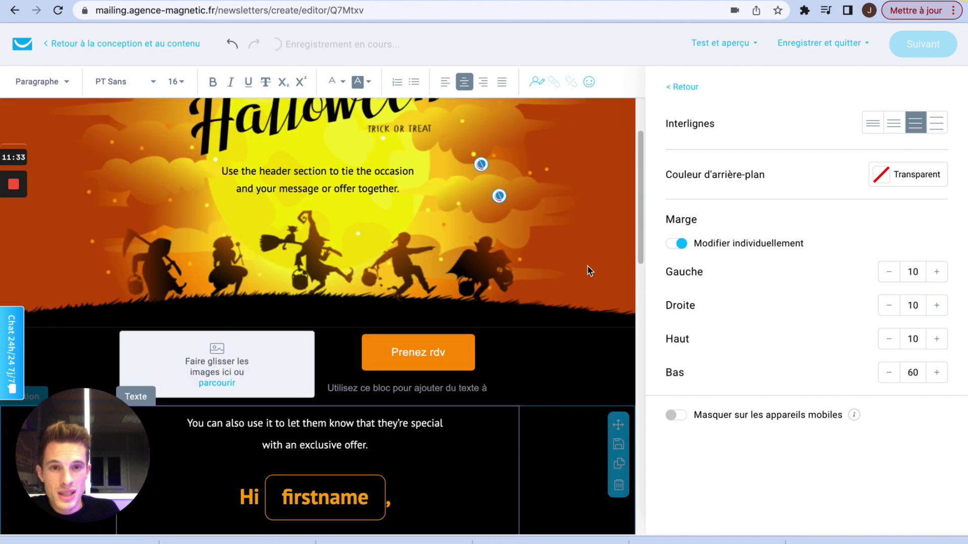
pyautogui.scroll(2, 569, 272)
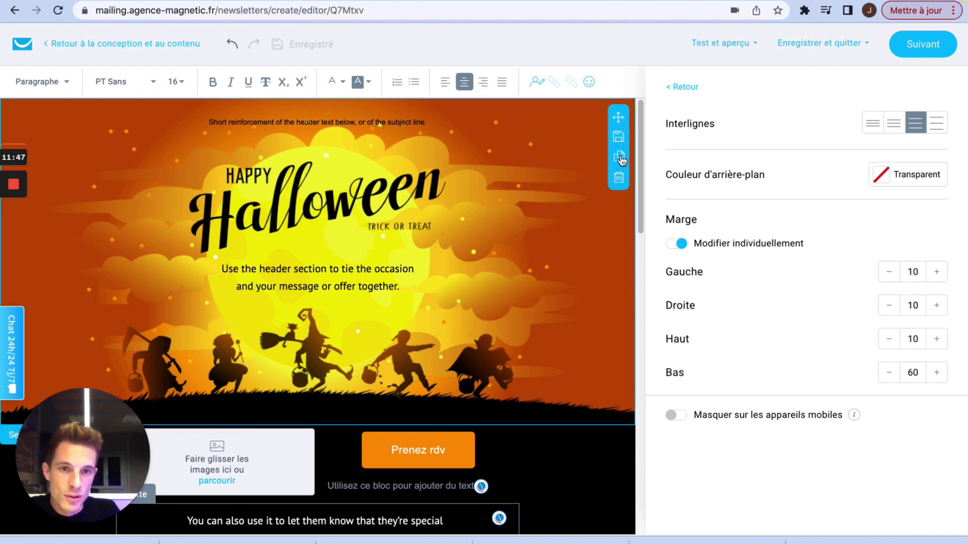
pyautogui.click(619, 159)
pyautogui.scroll(-2, 488, 356)
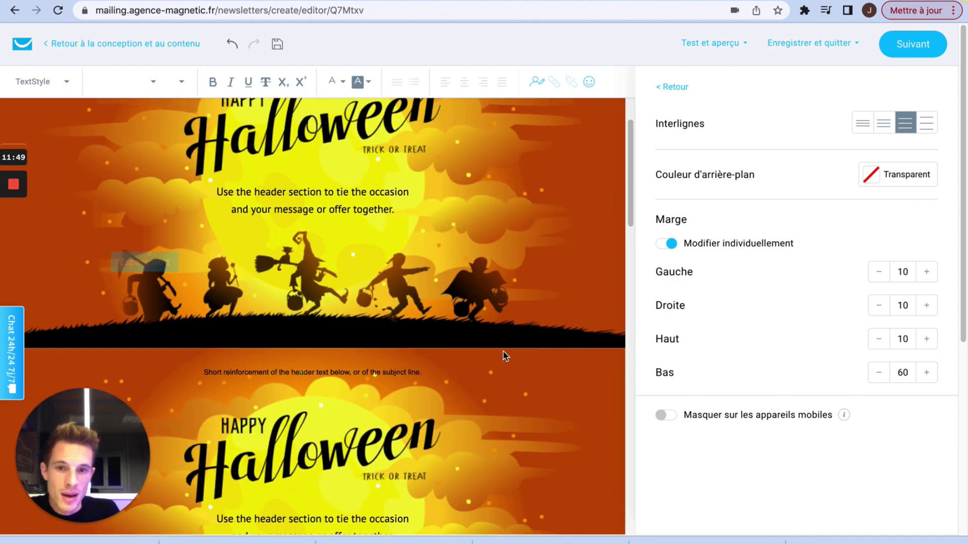
pyautogui.scroll(-5, 507, 352)
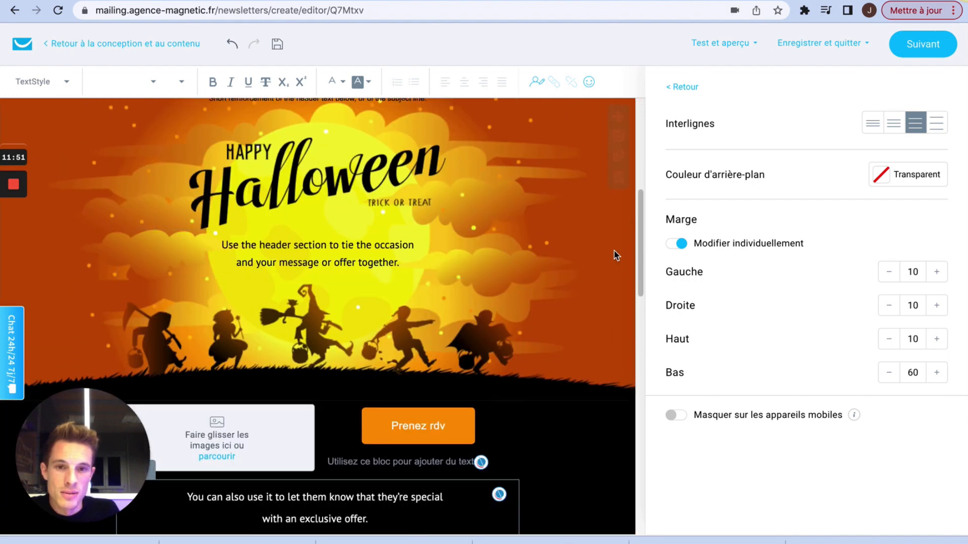
pyautogui.scroll(7, 613, 251)
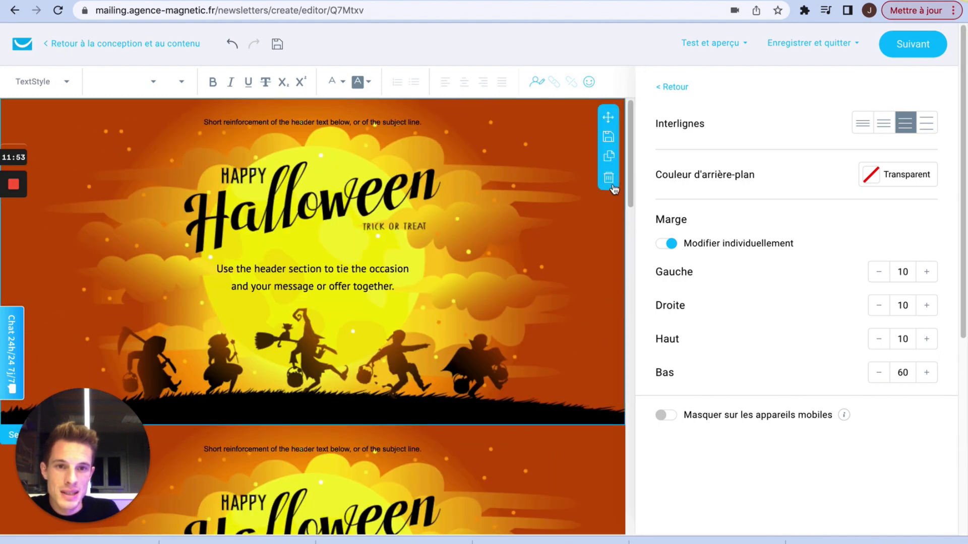
pyautogui.click(610, 182)
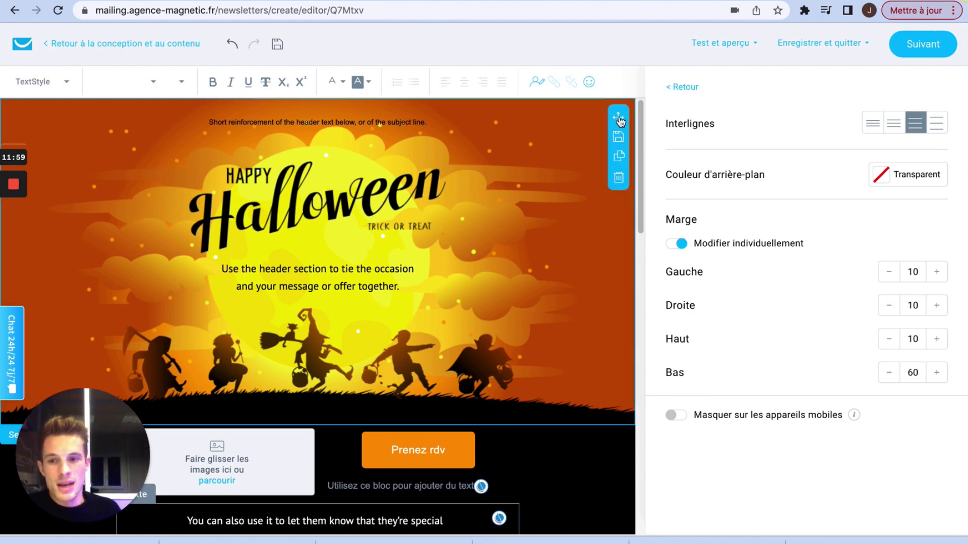
# Move the Happy Halloween header section to the end of the message, directly above the footer.
pyautogui.moveTo(619, 120); pyautogui.dragTo(293, 438)
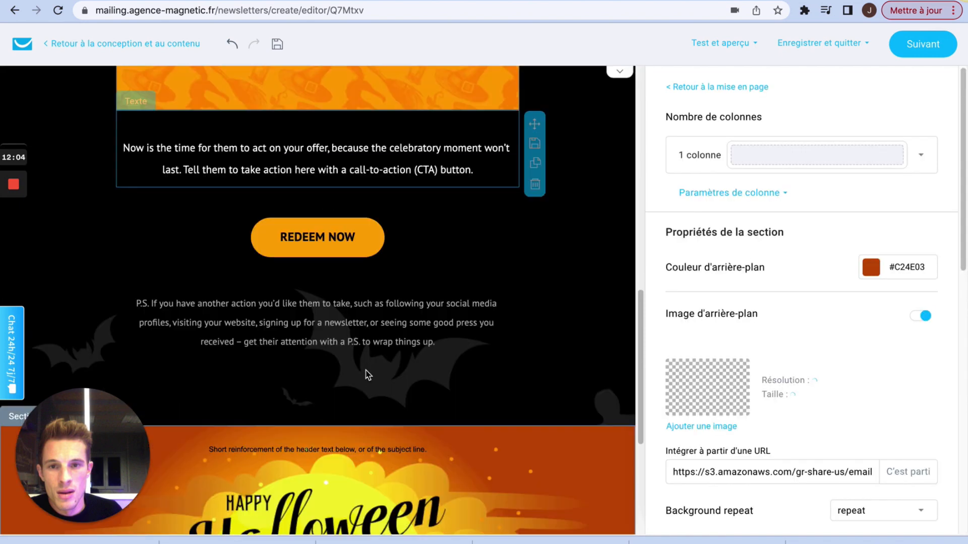
pyautogui.scroll(-1, 507, 401)
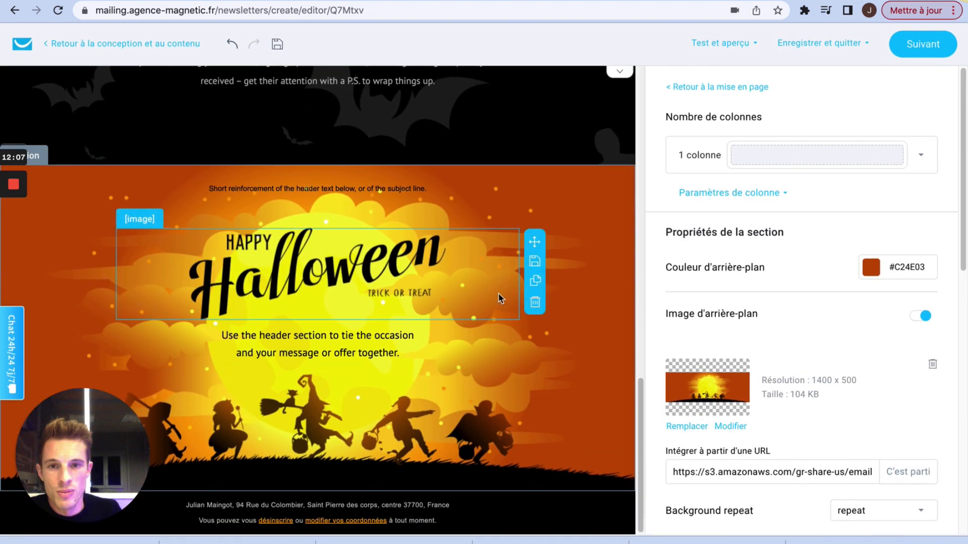
pyautogui.click(700, 88)
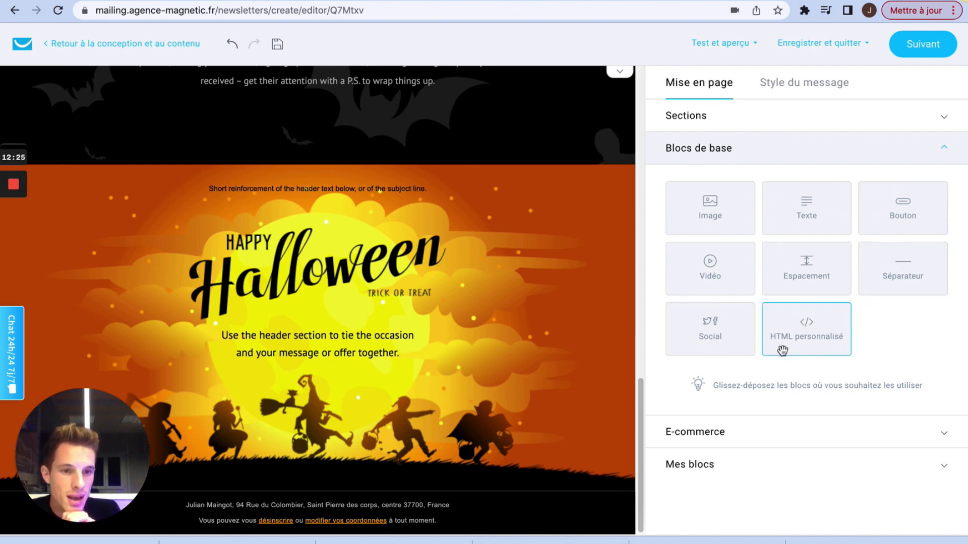
# Set the overall message width to 660 pixels in the general message style.
pyautogui.click(896, 436)
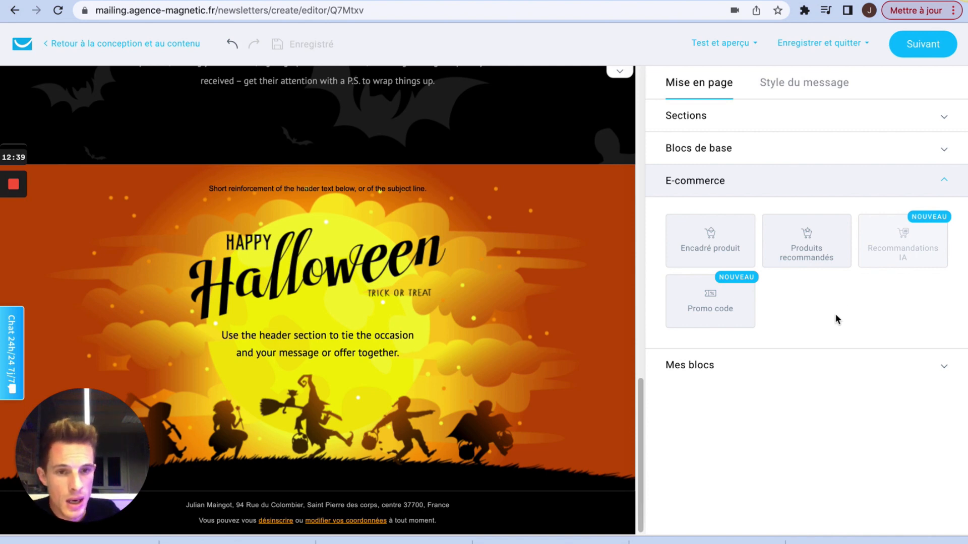
pyautogui.click(797, 82)
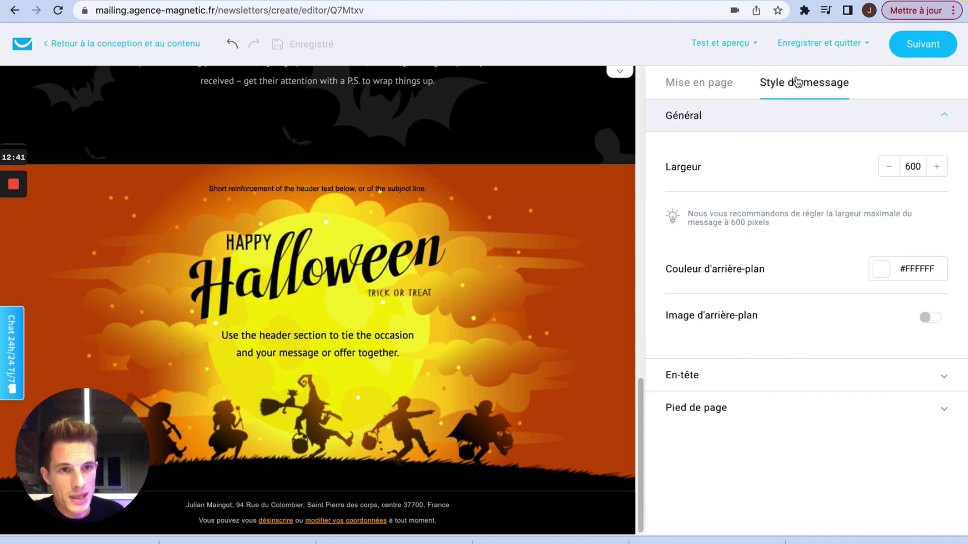
pyautogui.scroll(10, 470, 201)
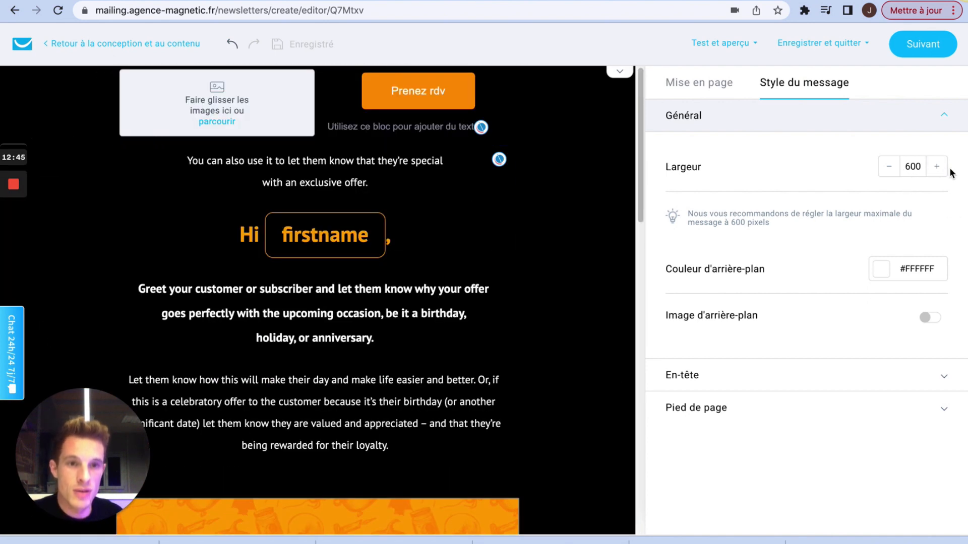
pyautogui.click(934, 172)
pyautogui.click(934, 171)
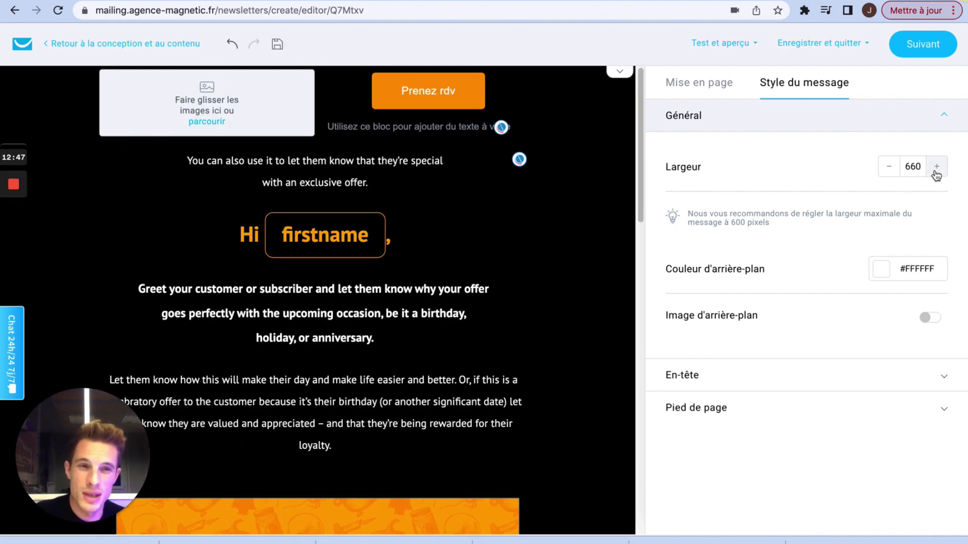
pyautogui.click(936, 173)
pyautogui.click(936, 173)
pyautogui.click(936, 173)
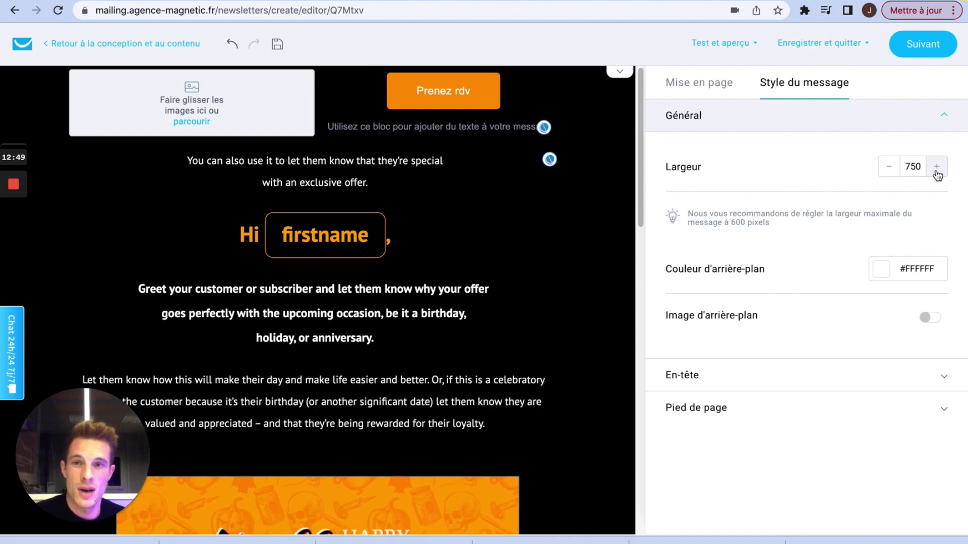
pyautogui.click(885, 170)
pyautogui.click(885, 169)
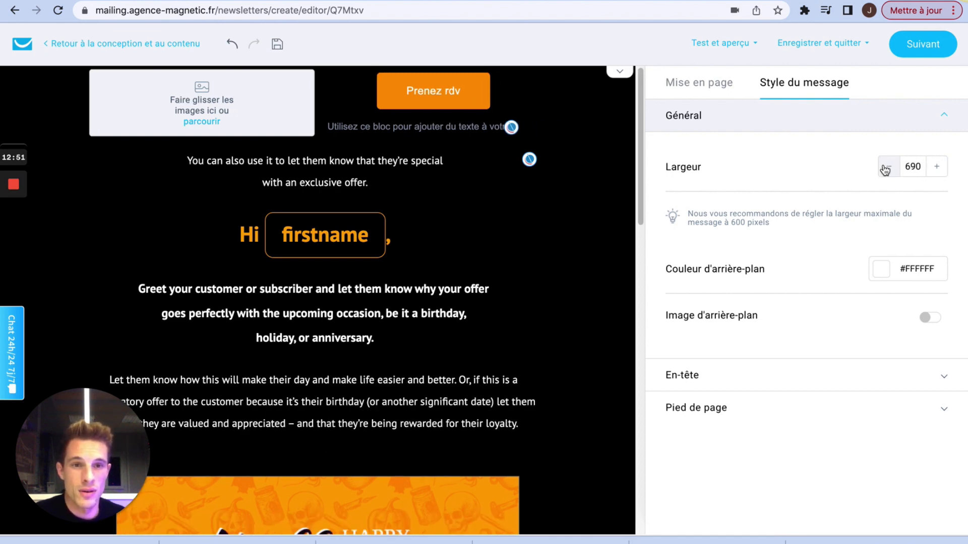
pyautogui.click(885, 169)
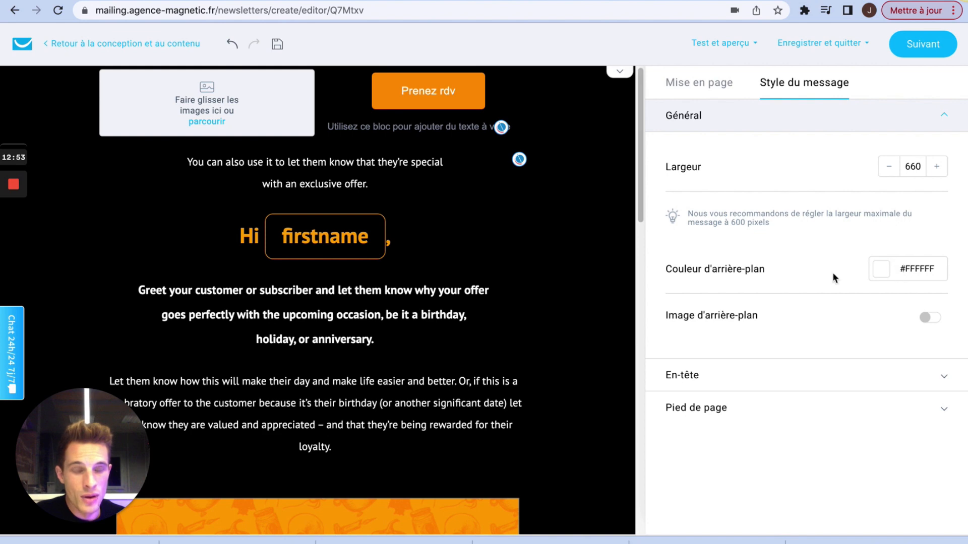
# Look at the custom colour option for the message's background colour, leaving the colour picker without applying anything.
pyautogui.click(882, 270)
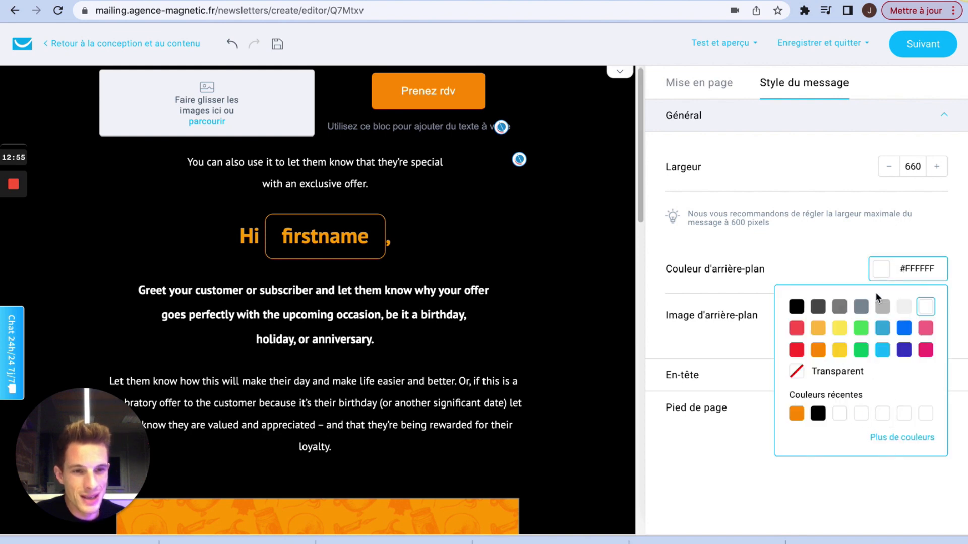
pyautogui.click(907, 442)
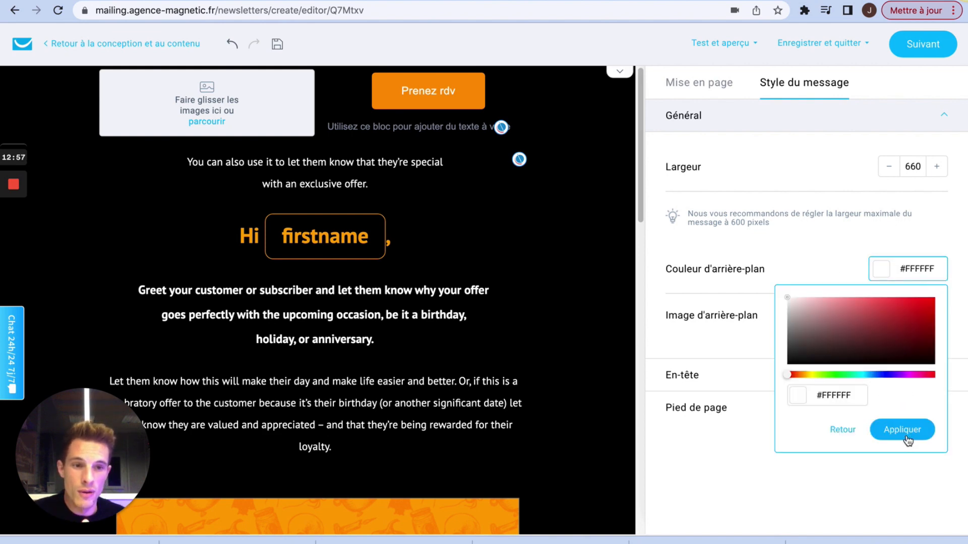
pyautogui.moveTo(853, 397); pyautogui.dragTo(827, 401)
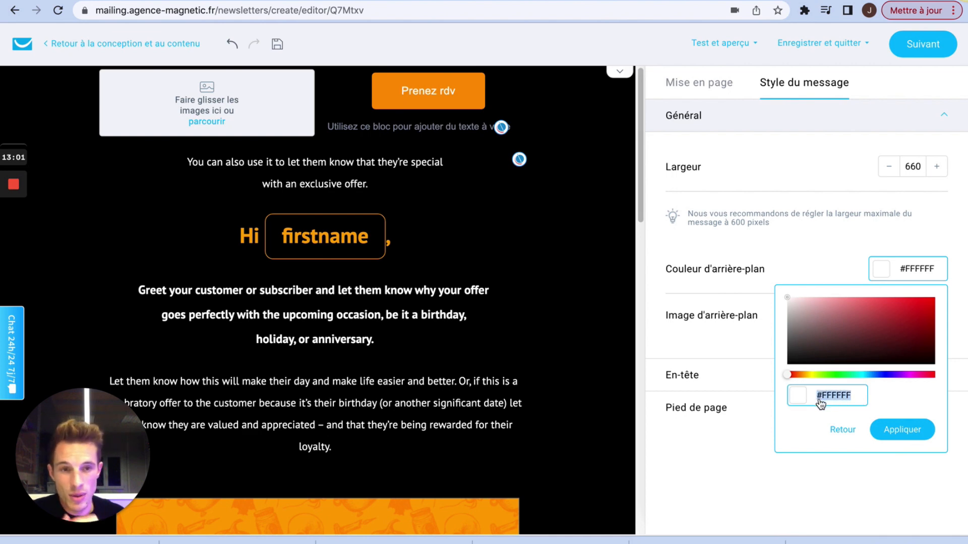
pyautogui.click(726, 458)
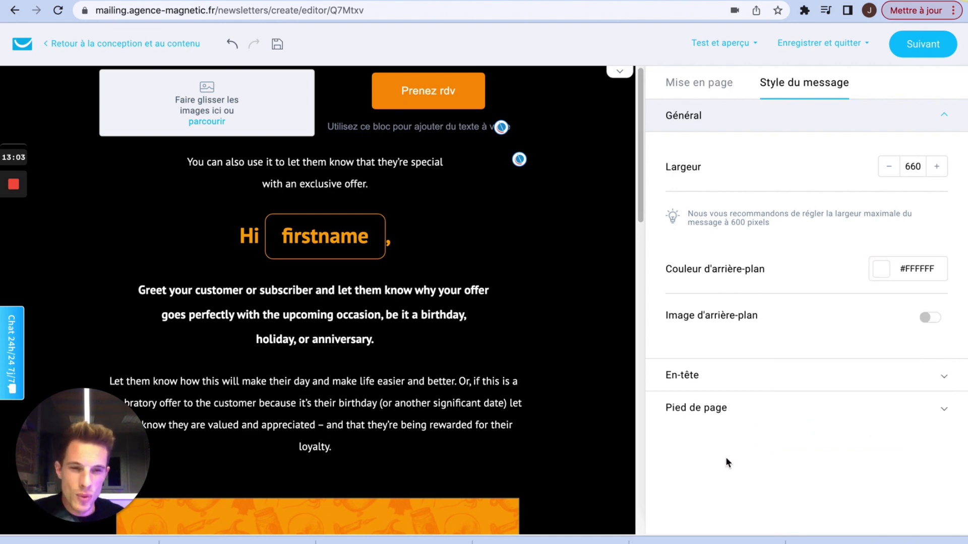
# Examine the header and footer style settings, and check the footer at the end of the message.
pyautogui.click(891, 385)
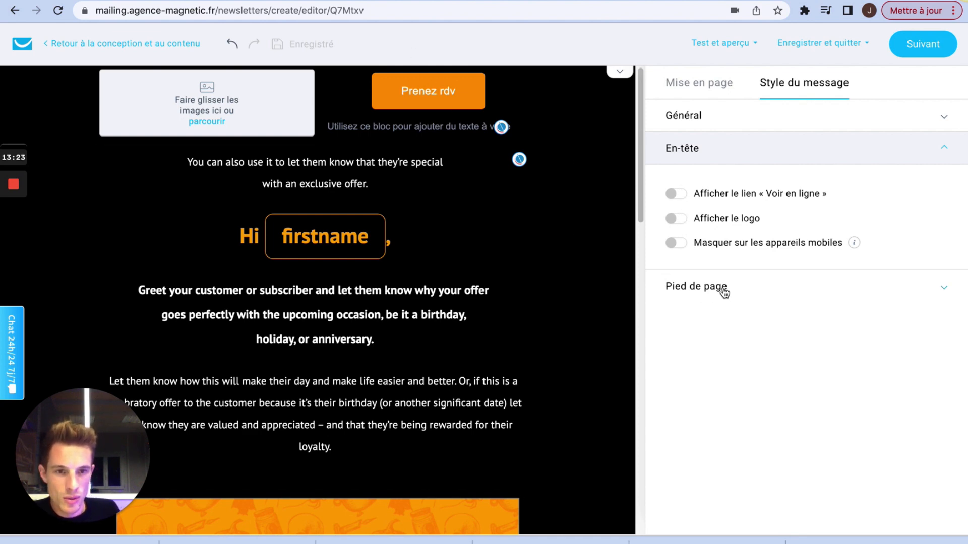
pyautogui.click(938, 291)
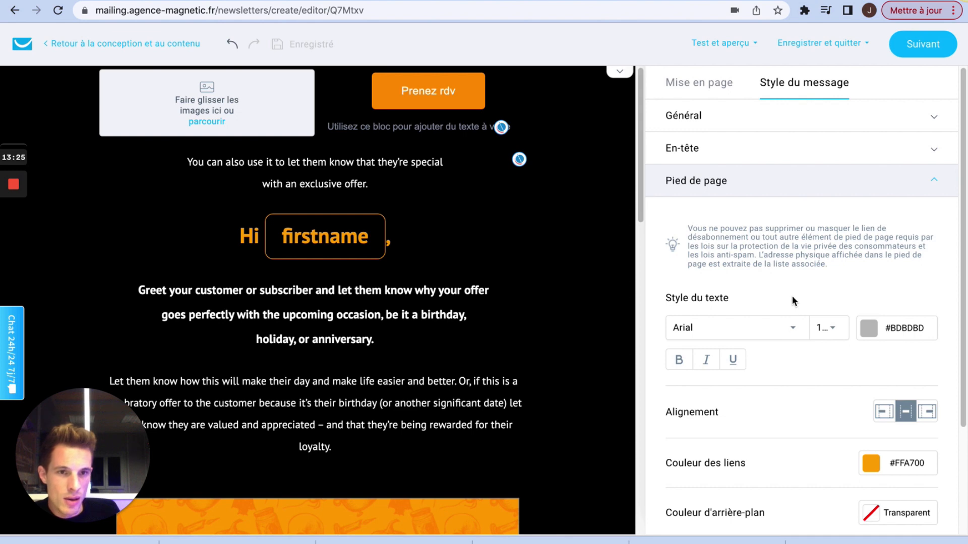
pyautogui.scroll(-3, 791, 295)
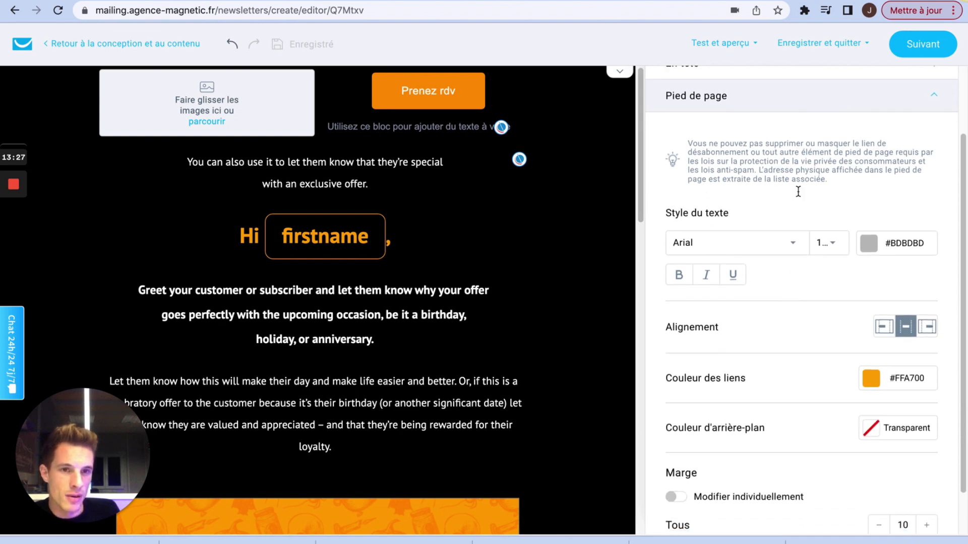
pyautogui.scroll(-2, 806, 275)
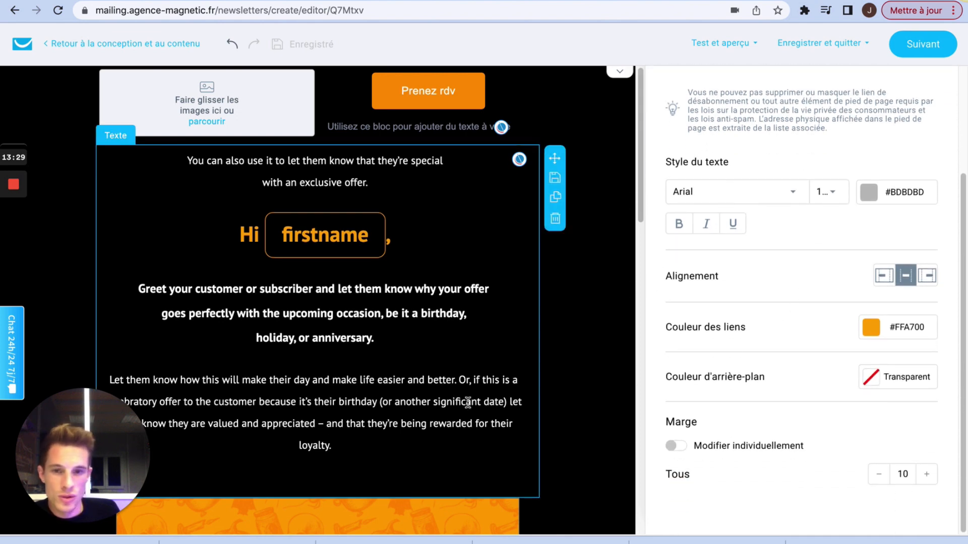
pyautogui.scroll(-15, 573, 396)
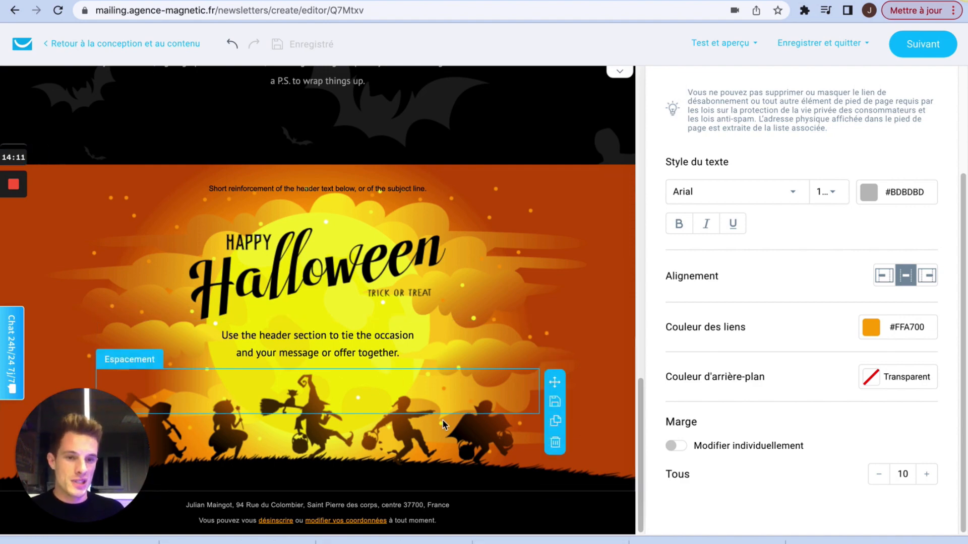
pyautogui.scroll(10, 497, 406)
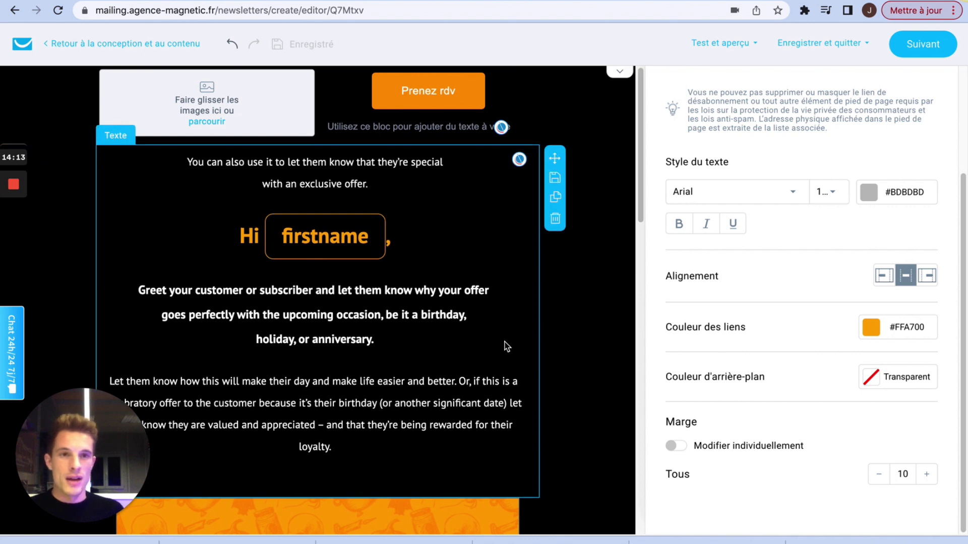
pyautogui.click(851, 46)
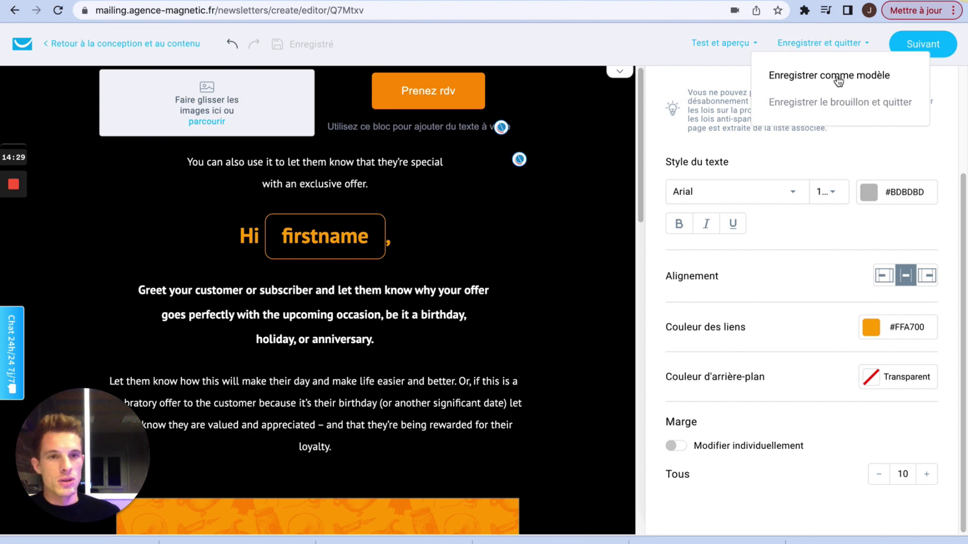
pyautogui.click(731, 45)
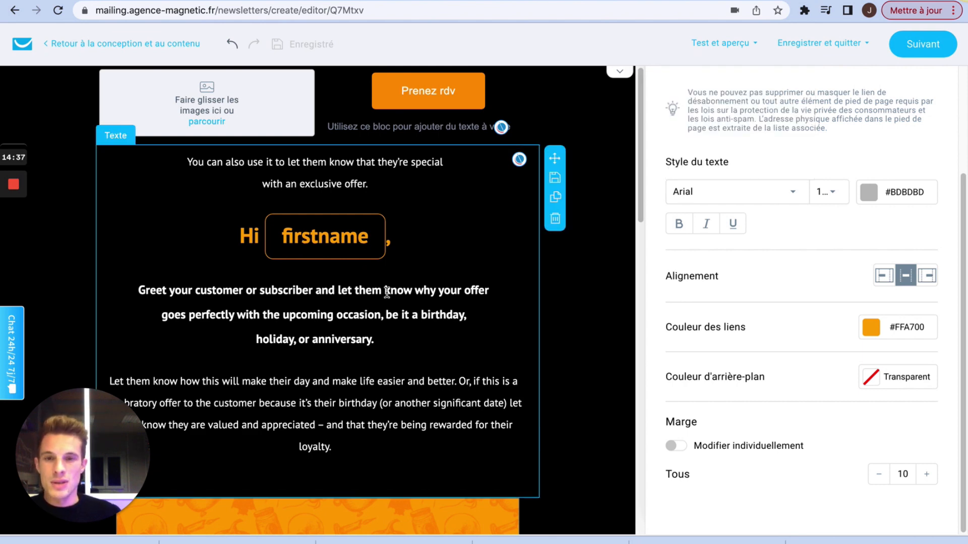
pyautogui.click(238, 236)
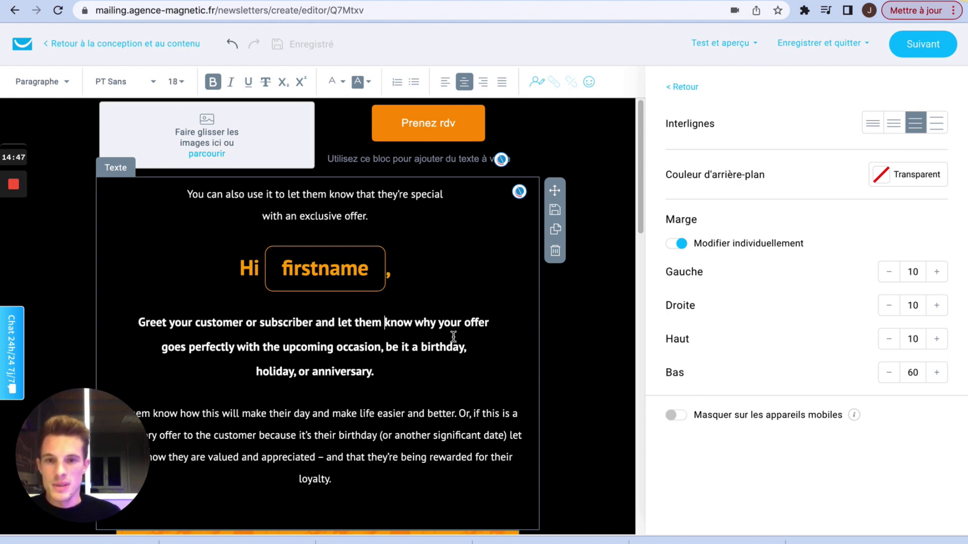
pyautogui.click(343, 324)
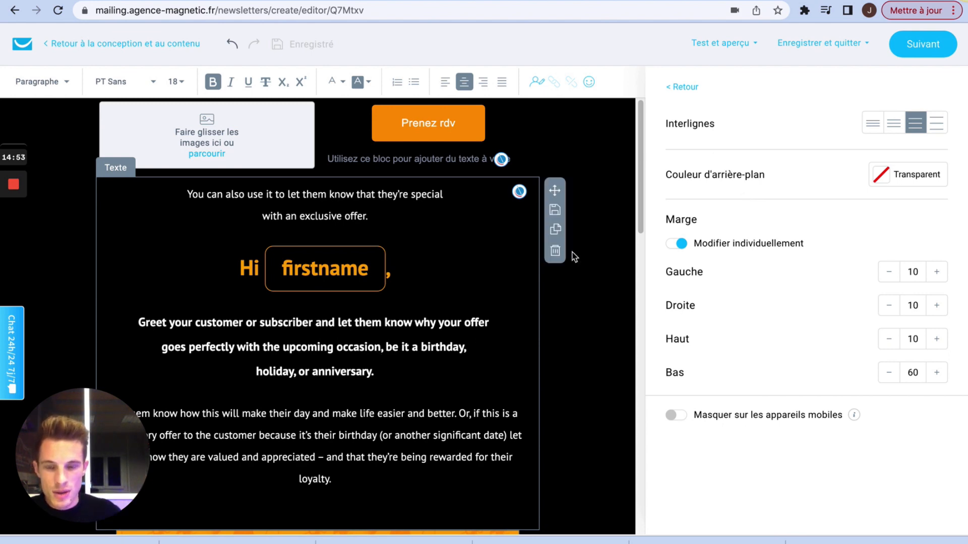
# Preview the newsletter in its desktop and mobile versions, checking the layout in each, and return to the editor.
pyautogui.click(748, 45)
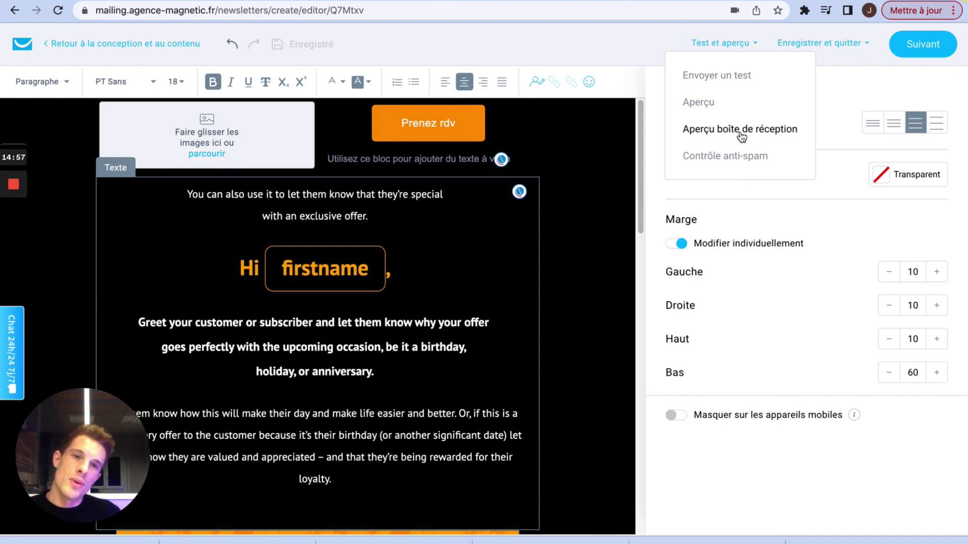
pyautogui.click(705, 104)
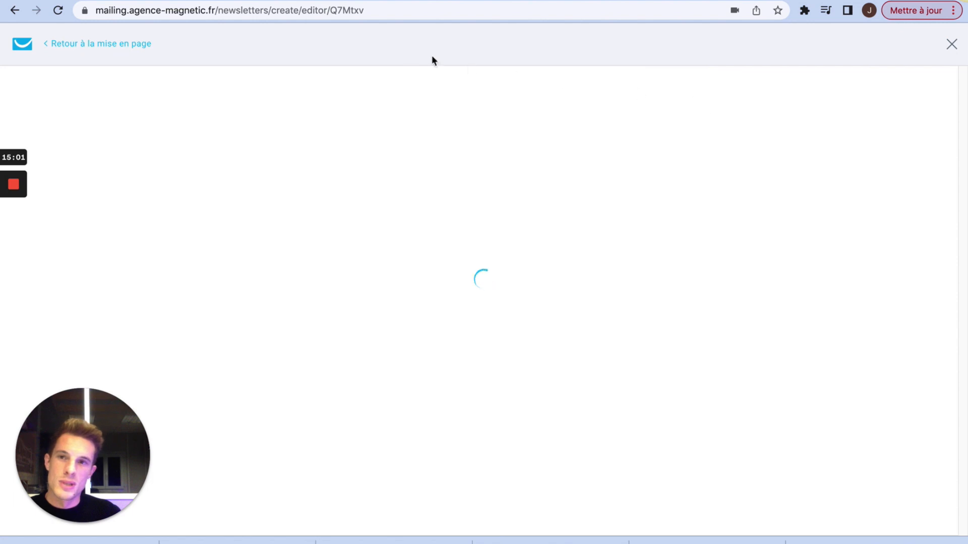
pyautogui.scroll(-3, 519, 269)
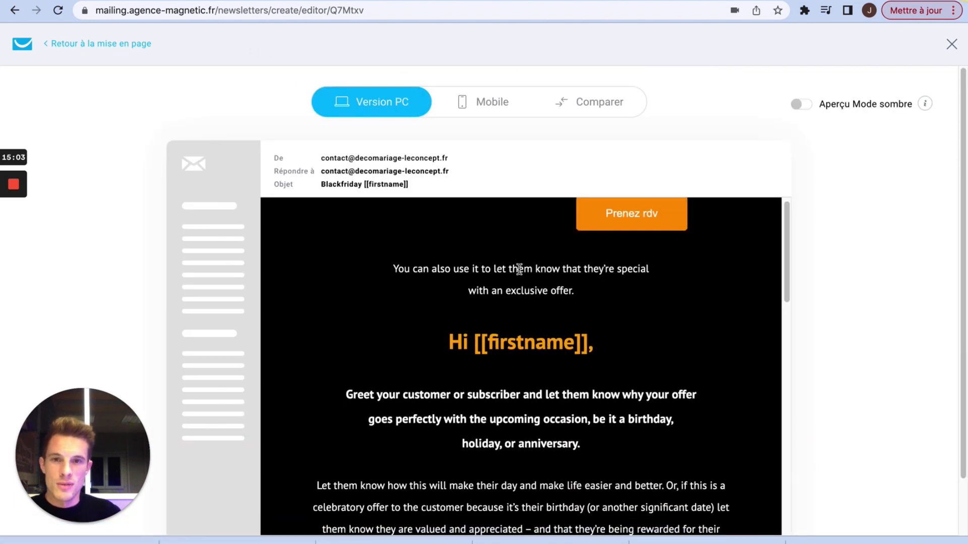
pyautogui.scroll(-5, 546, 358)
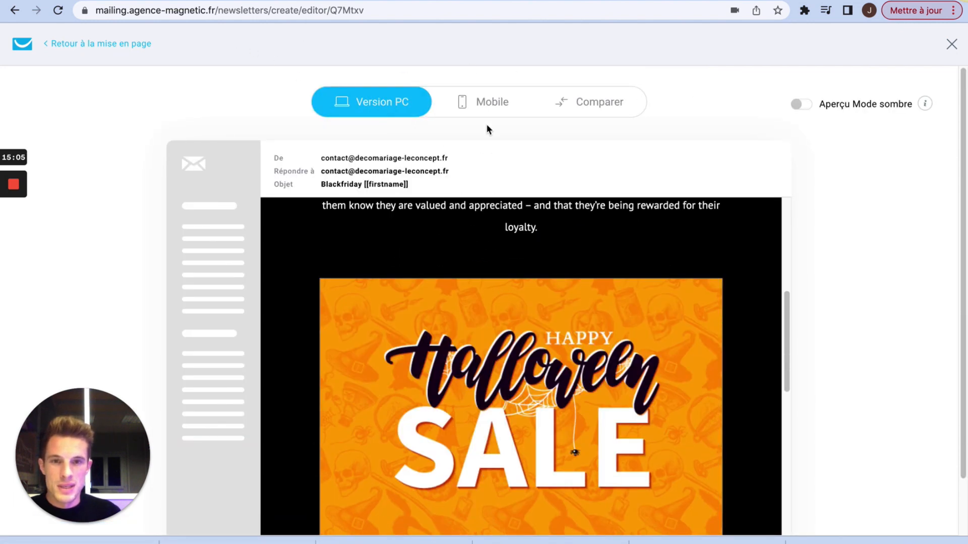
pyautogui.click(473, 106)
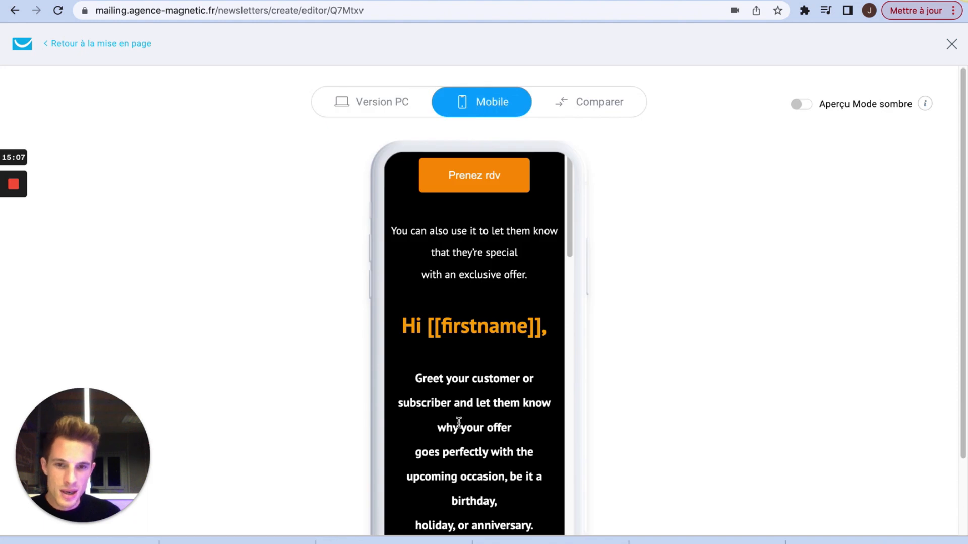
pyautogui.scroll(-10, 456, 421)
pyautogui.scroll(10, 456, 411)
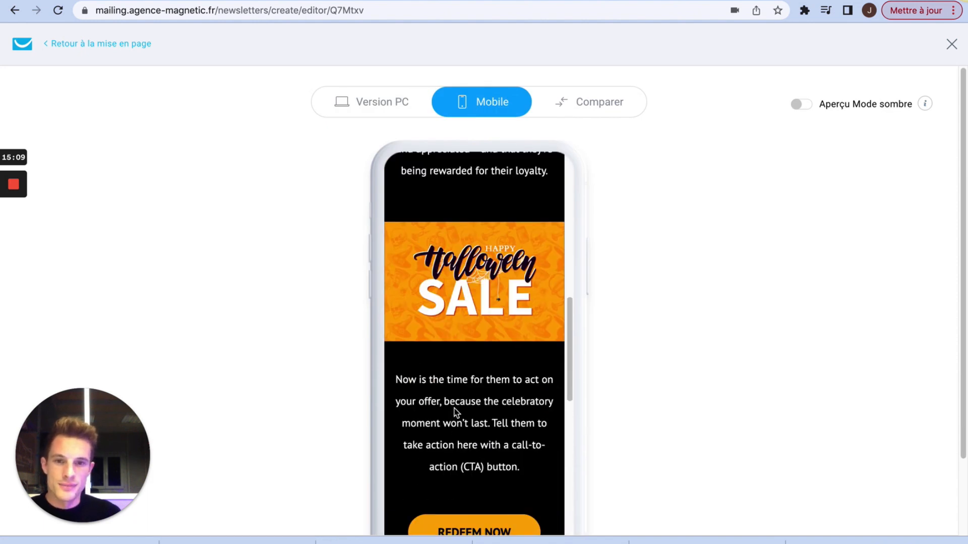
pyautogui.scroll(5, 456, 411)
pyautogui.click(380, 103)
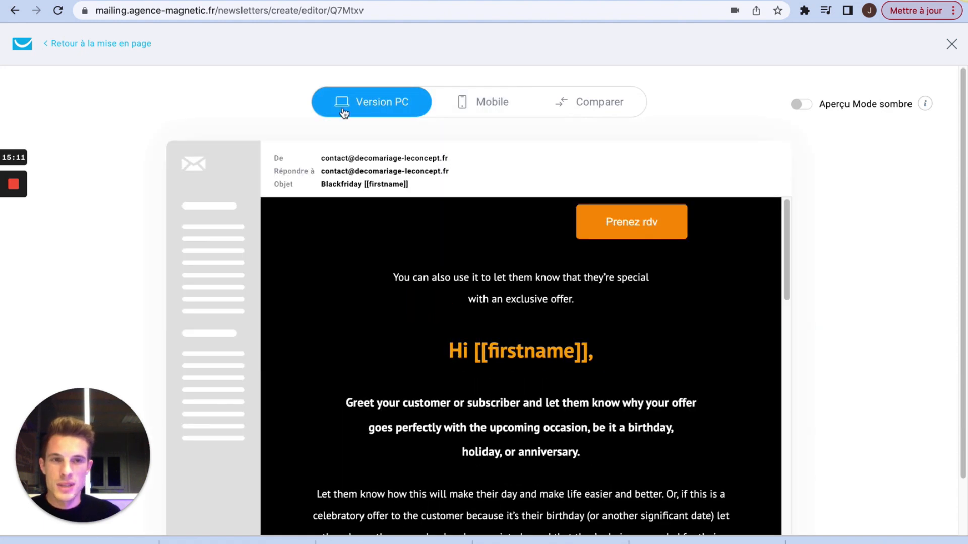
pyautogui.click(64, 45)
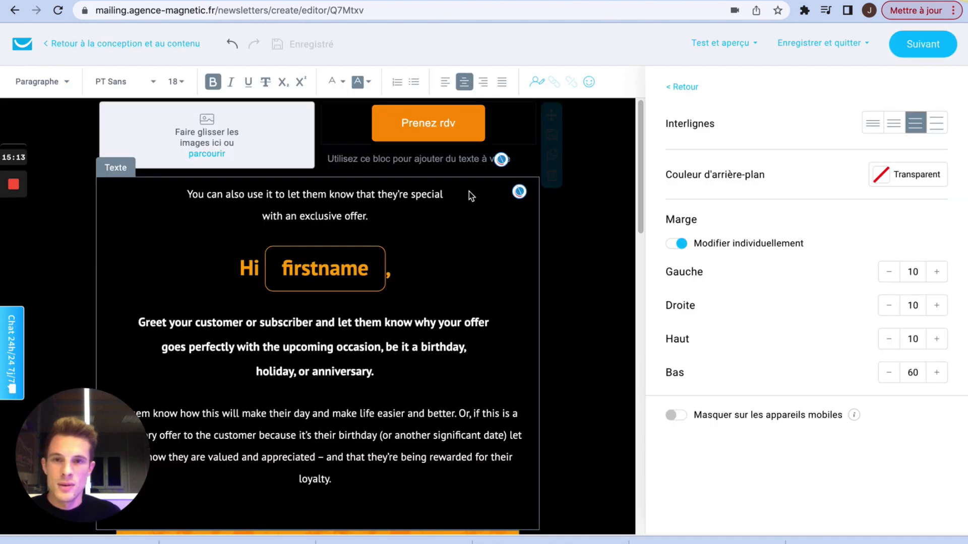
# Leave the text block's settings and proceed to the newsletter settings page, checking its design and content section.
pyautogui.click(684, 94)
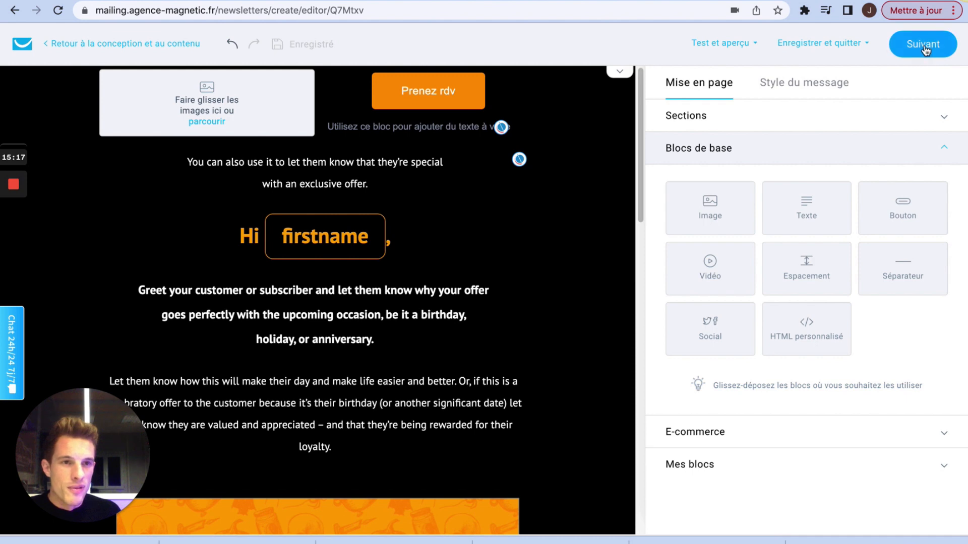
pyautogui.click(924, 48)
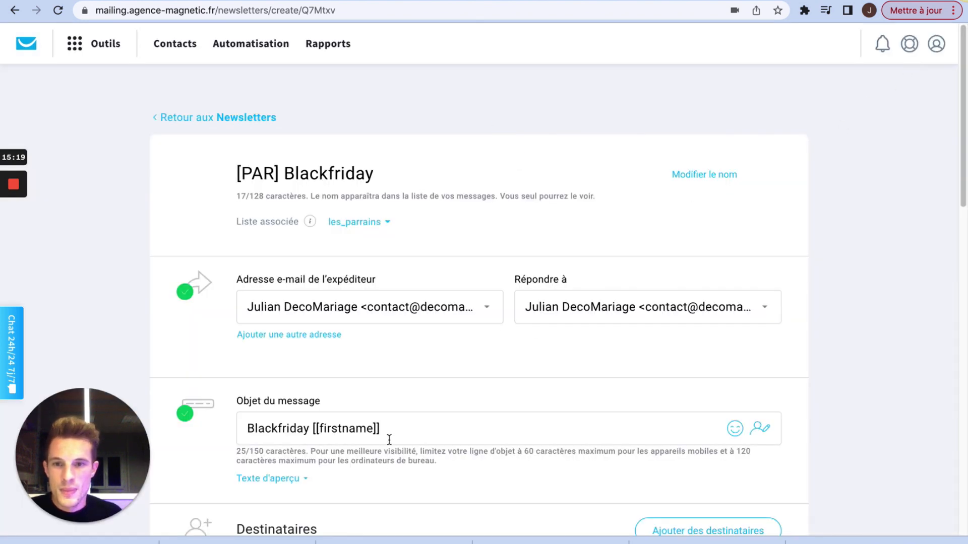
pyautogui.scroll(-10, 398, 423)
pyautogui.scroll(3, 443, 386)
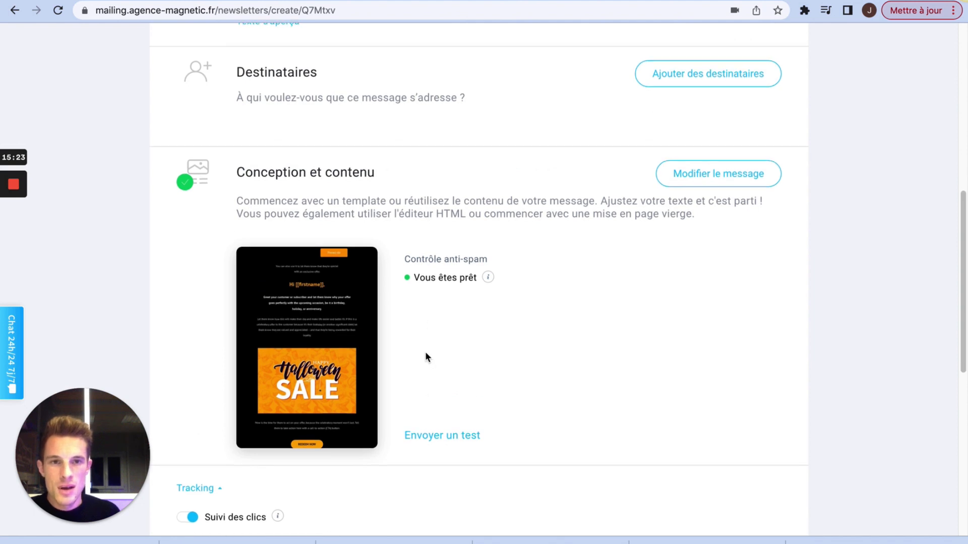
# Examine the newsletter's tracking options, including the explanation of Google Analytics link tracking.
pyautogui.scroll(-5, 426, 350)
pyautogui.scroll(-2, 498, 387)
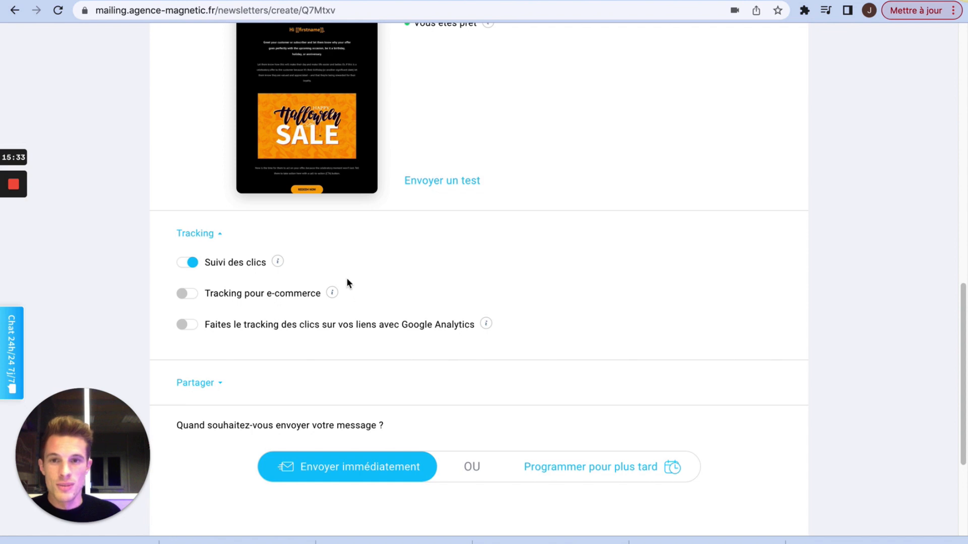
pyautogui.scroll(-2, 325, 272)
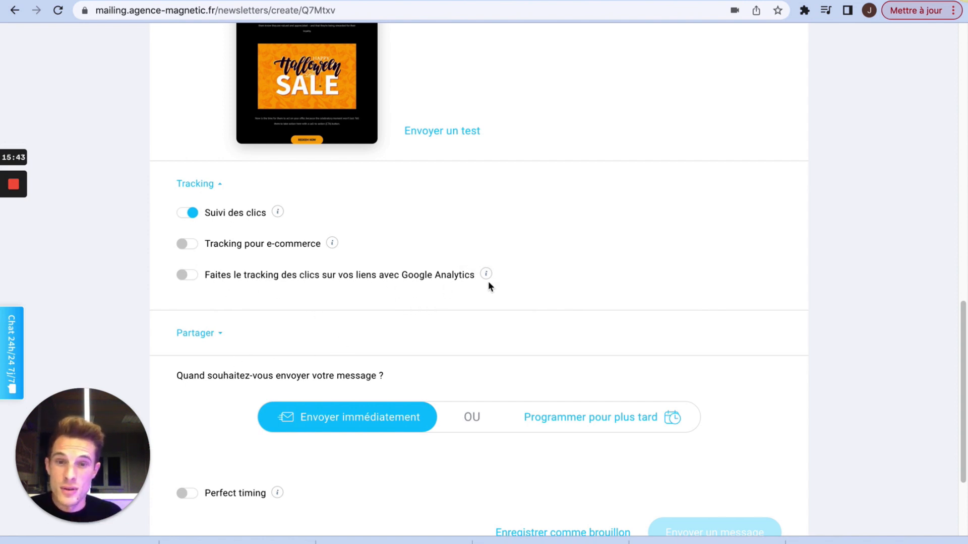
pyautogui.moveTo(486, 277)
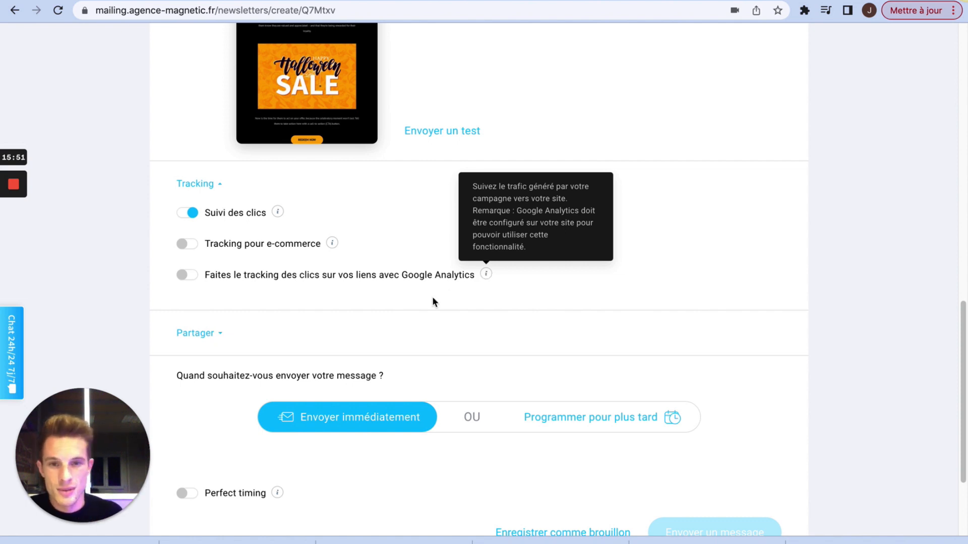
# Try the Perfect timing option and scheduling the message for later, restoring immediate sending without Perfect timing.
pyautogui.scroll(-2, 414, 381)
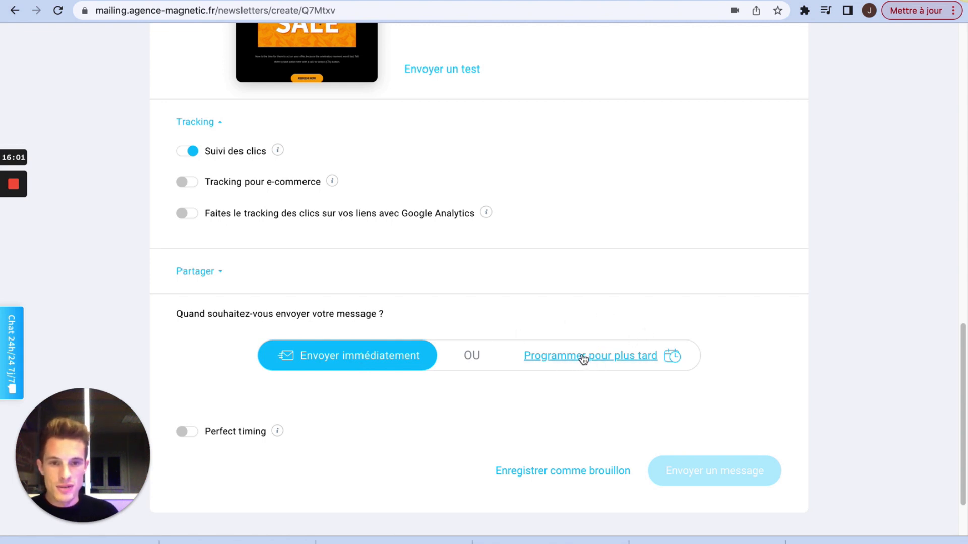
pyautogui.click(190, 432)
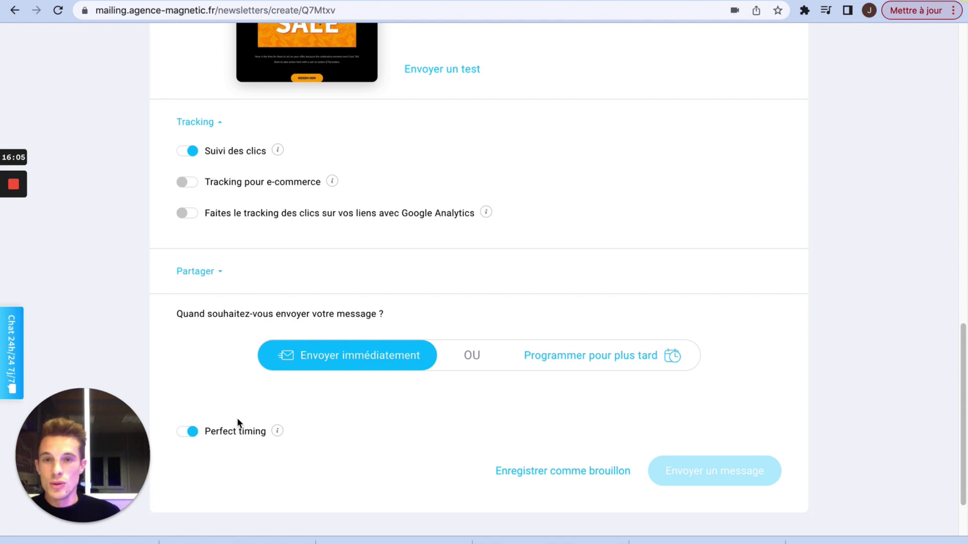
pyautogui.click(193, 432)
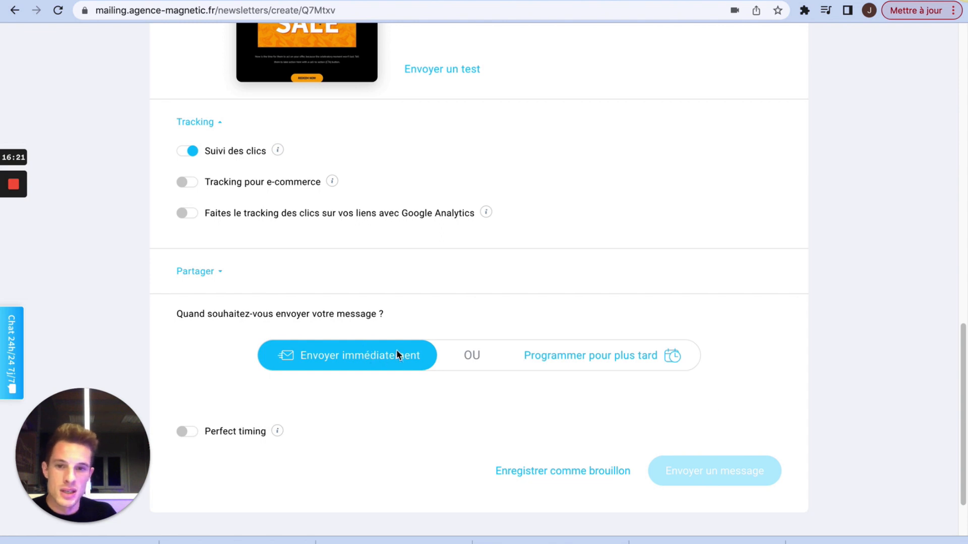
pyautogui.click(571, 356)
pyautogui.scroll(-3, 389, 415)
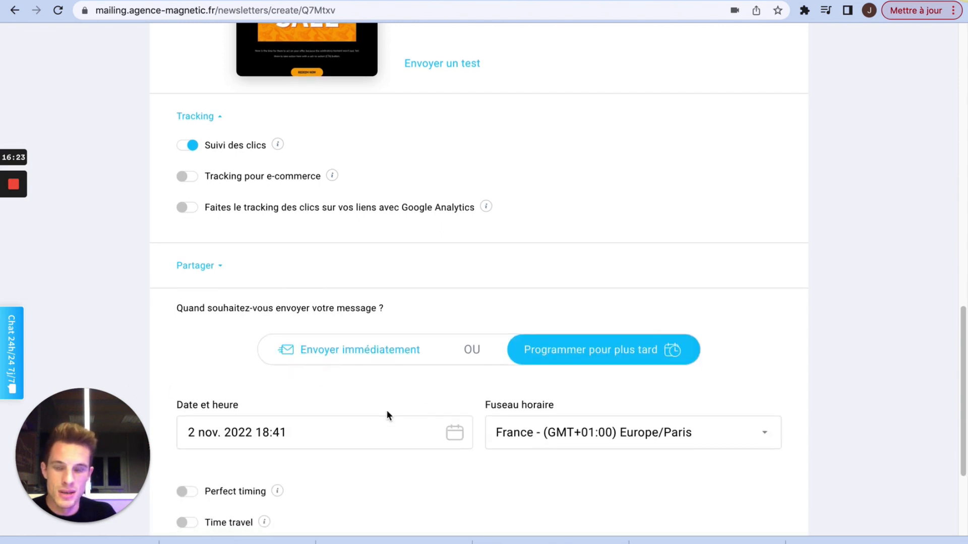
pyautogui.click(368, 255)
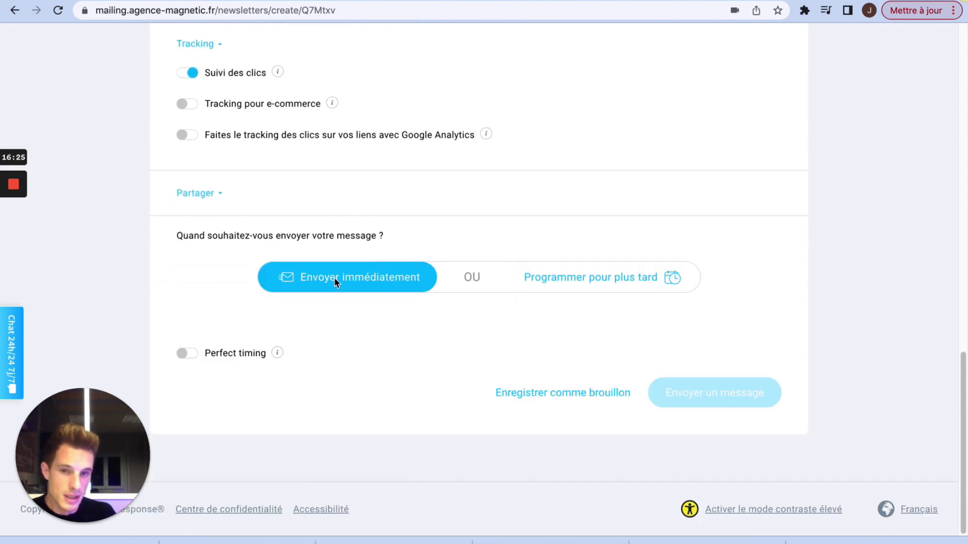
# Reopen the newsletter message for editing and return from the editor to the design and content template selection.
pyautogui.scroll(9, 704, 332)
pyautogui.moveTo(356, 249)
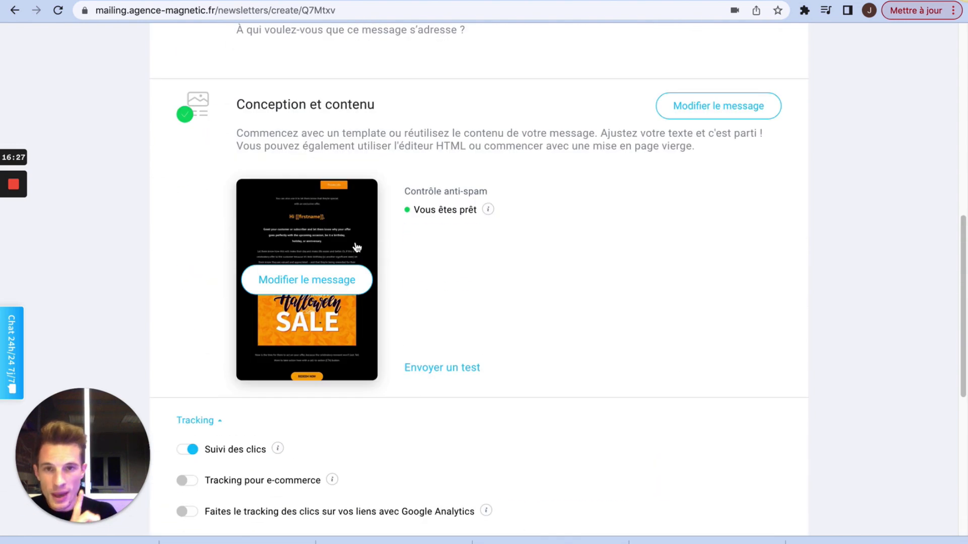
pyautogui.scroll(1, 678, 224)
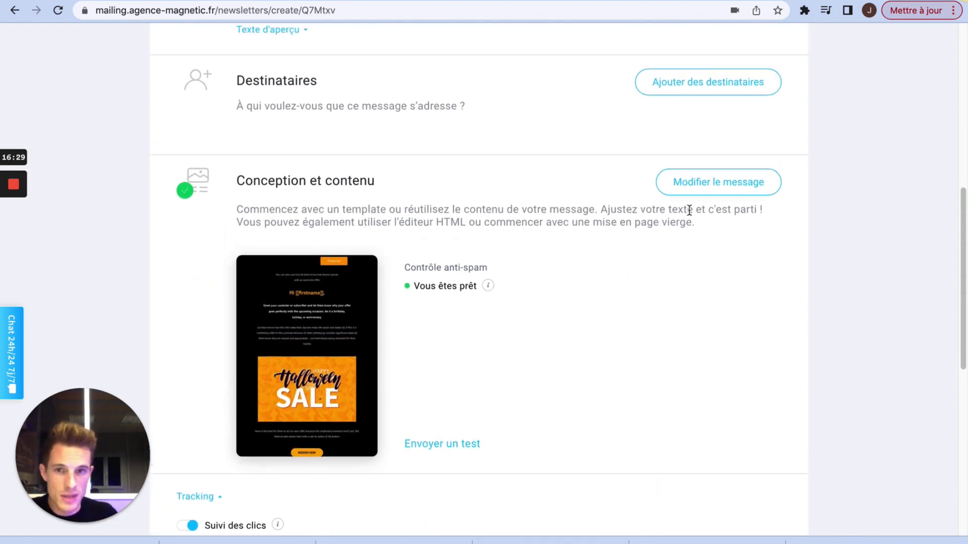
pyautogui.click(728, 186)
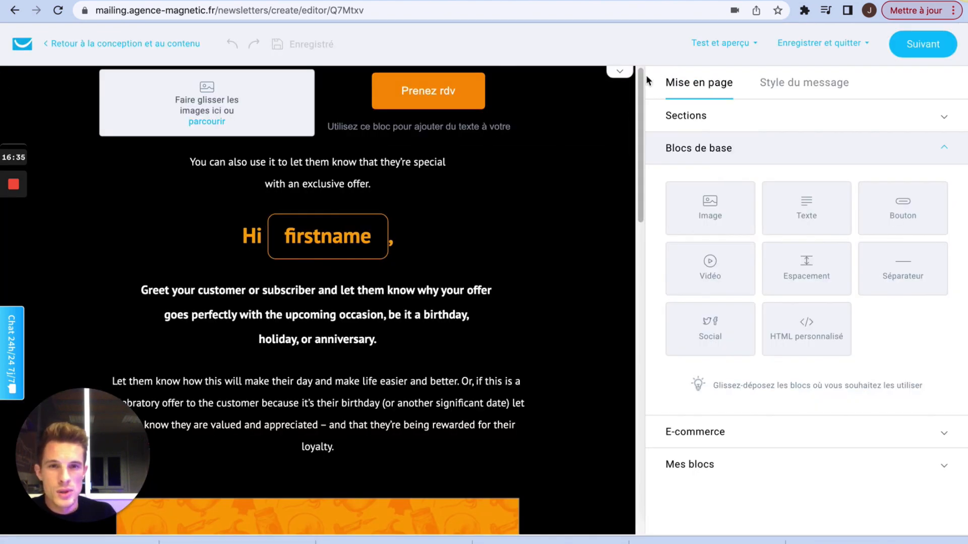
pyautogui.click(81, 46)
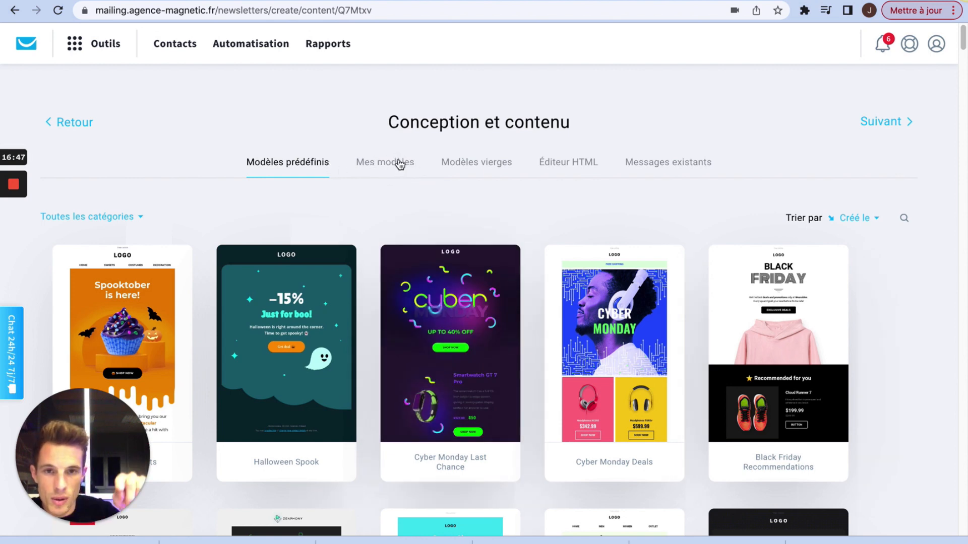
# Replace the message's existing content with the blank template "Modèle vierge".
pyautogui.click(485, 172)
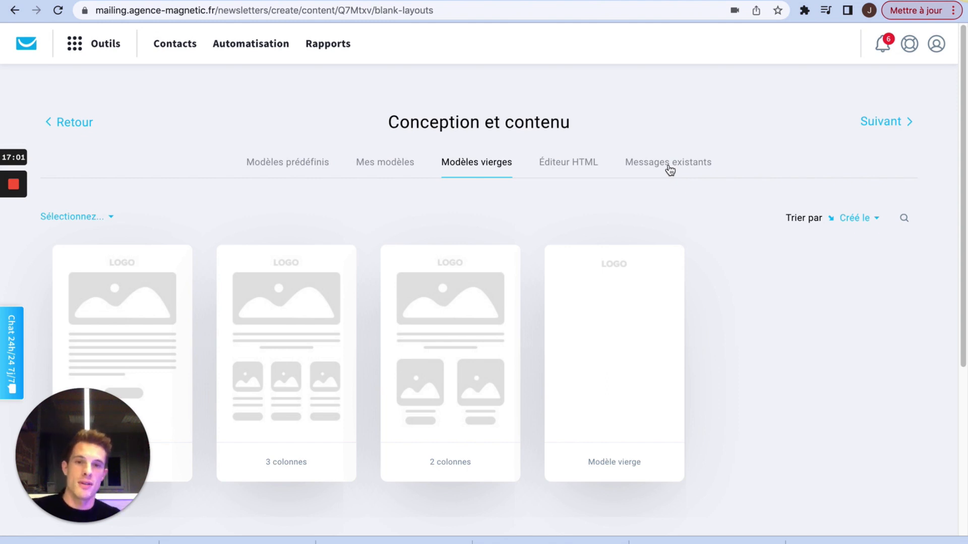
pyautogui.scroll(-1, 460, 191)
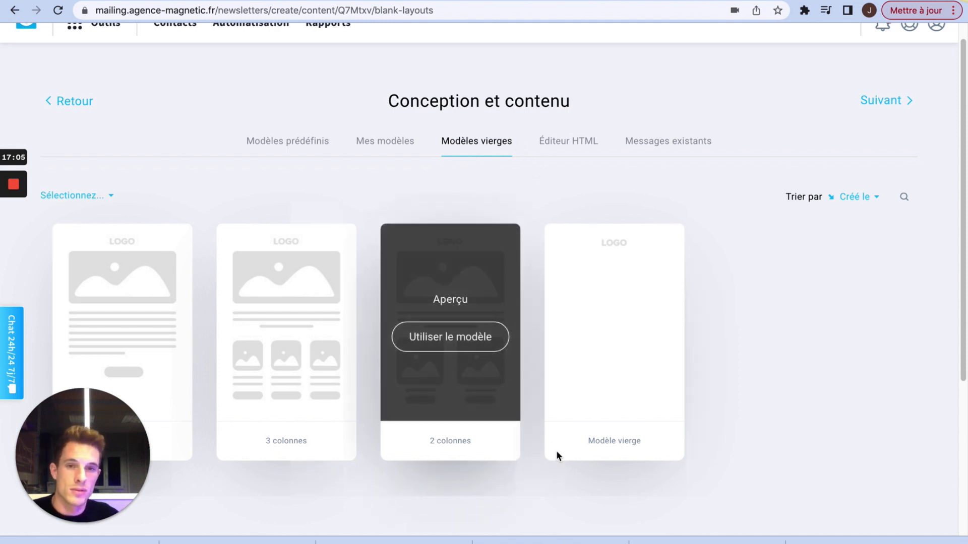
pyautogui.moveTo(615, 369)
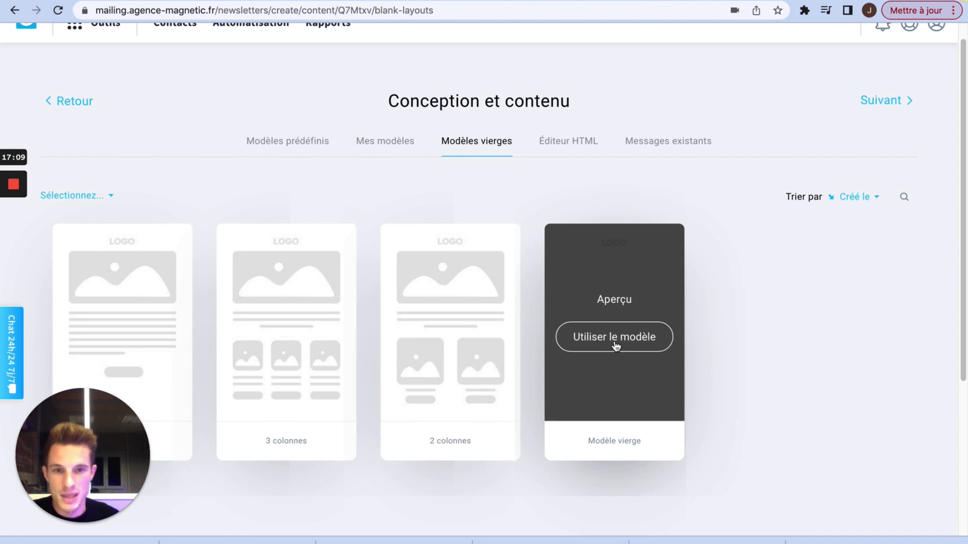
pyautogui.click(619, 342)
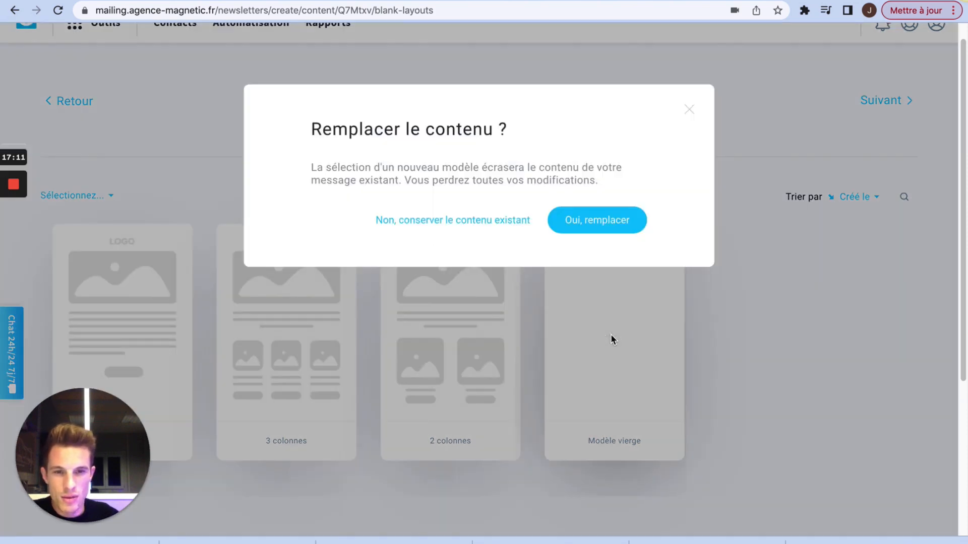
pyautogui.click(588, 221)
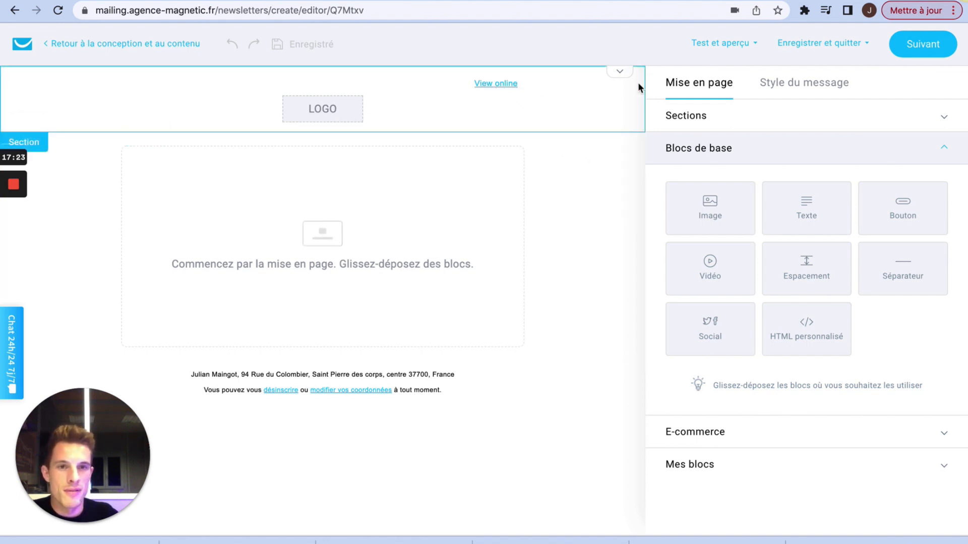
# Hide both the "Voir en ligne" link and the logo in the message header.
pyautogui.click(803, 83)
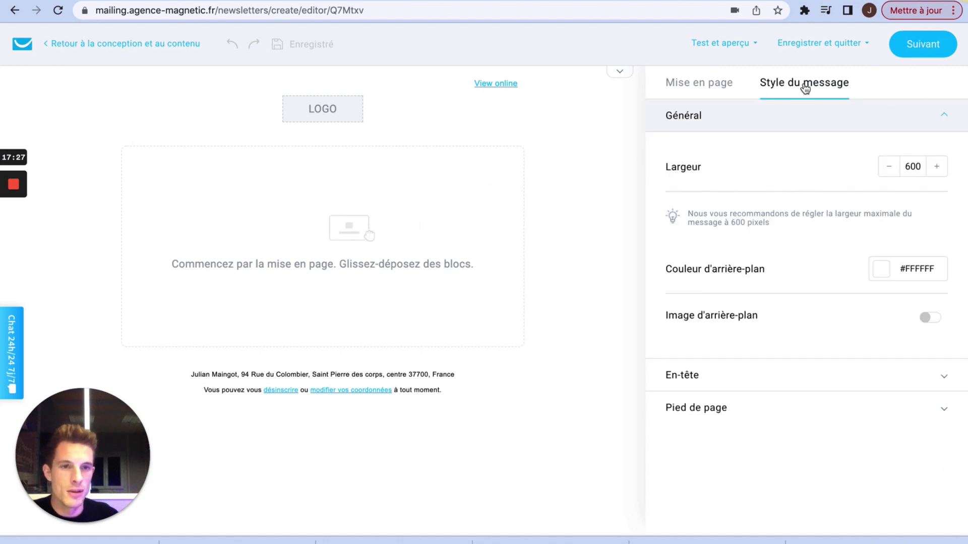
pyautogui.click(870, 379)
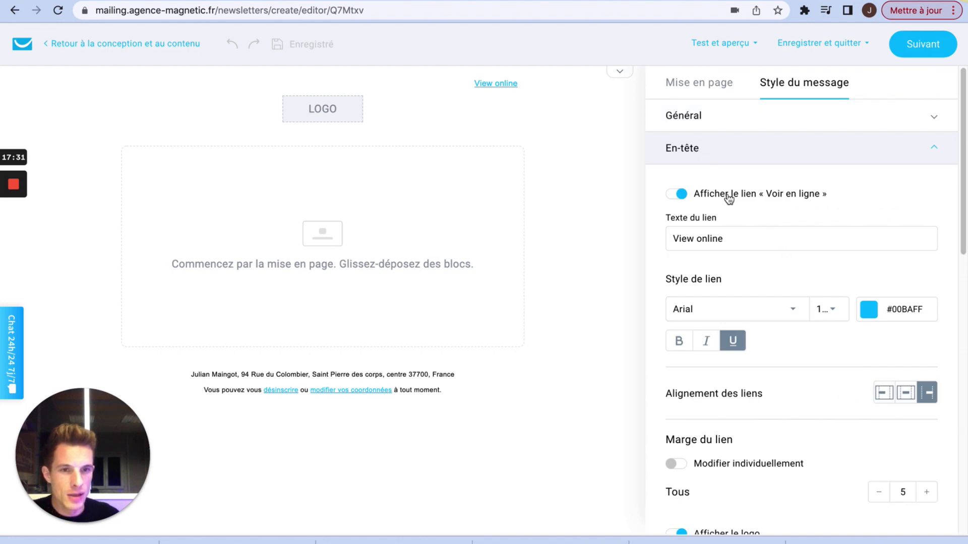
pyautogui.click(680, 194)
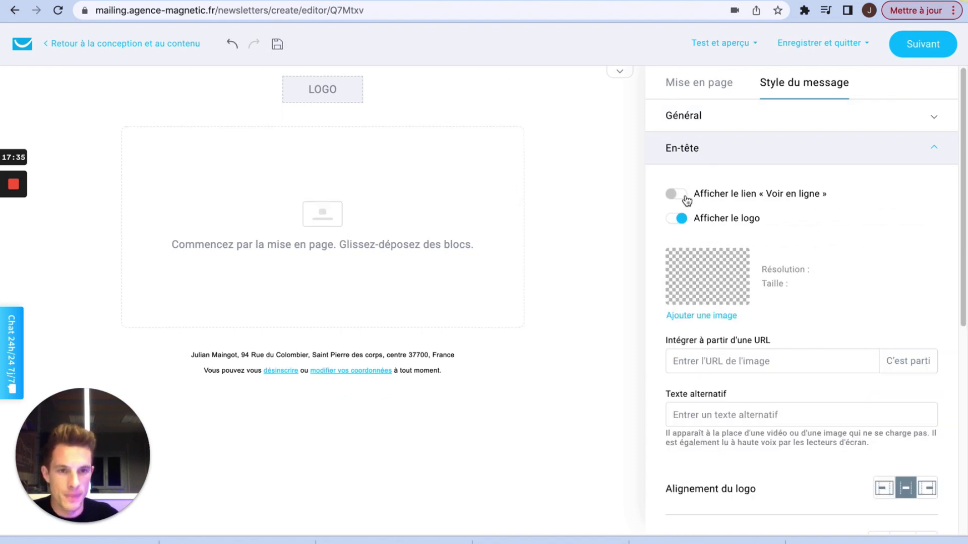
pyautogui.click(682, 220)
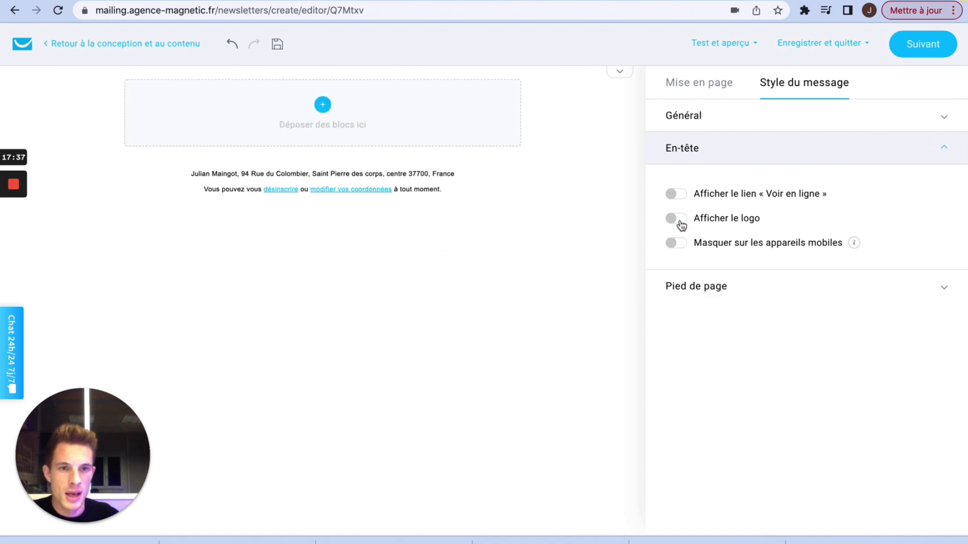
# Add a one-column section at the start of the message and place a text block in it.
pyautogui.click(698, 85)
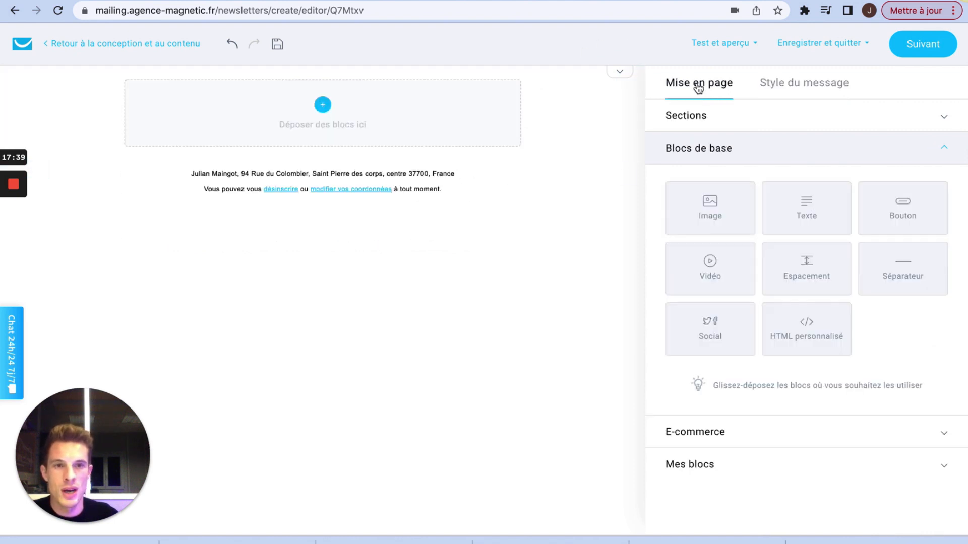
pyautogui.click(734, 119)
pyautogui.moveTo(710, 176); pyautogui.dragTo(323, 109)
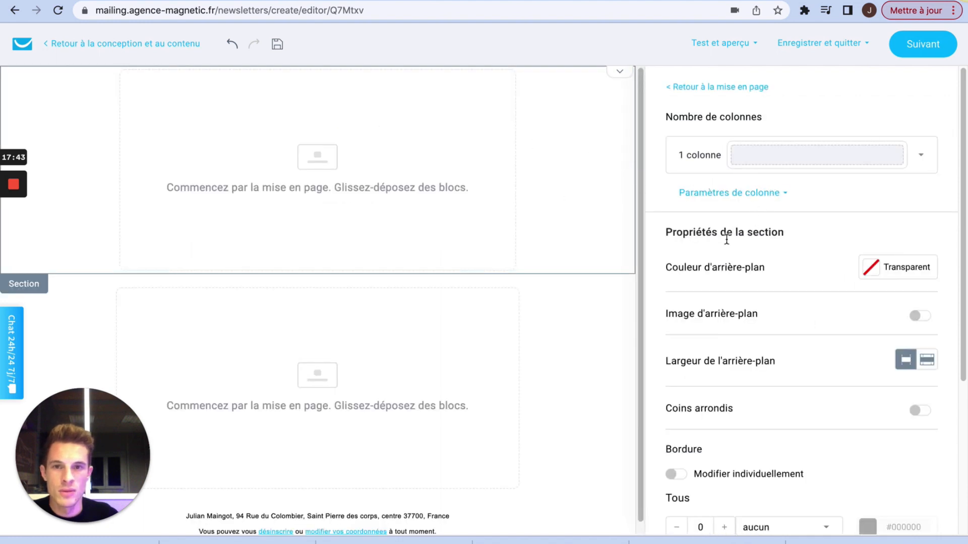
pyautogui.click(705, 87)
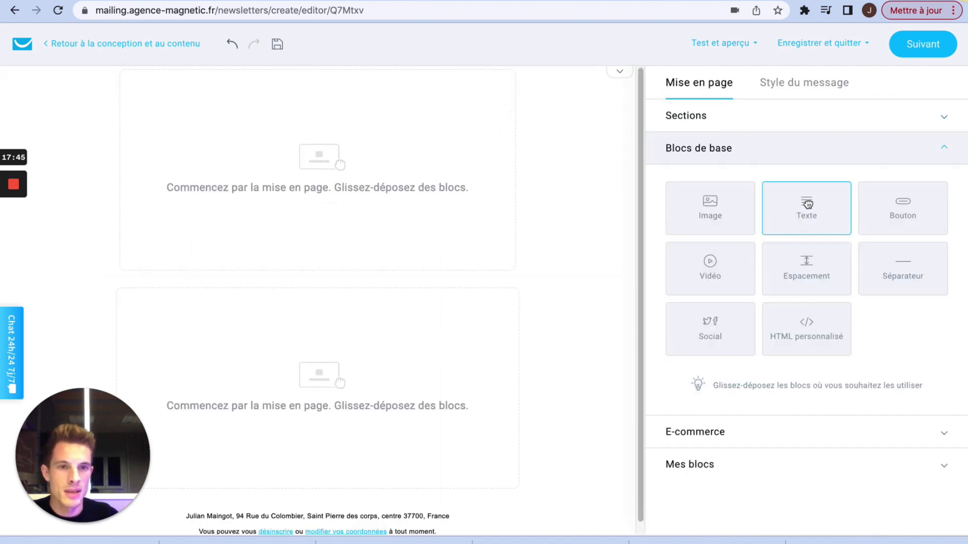
pyautogui.moveTo(806, 205); pyautogui.dragTo(317, 183)
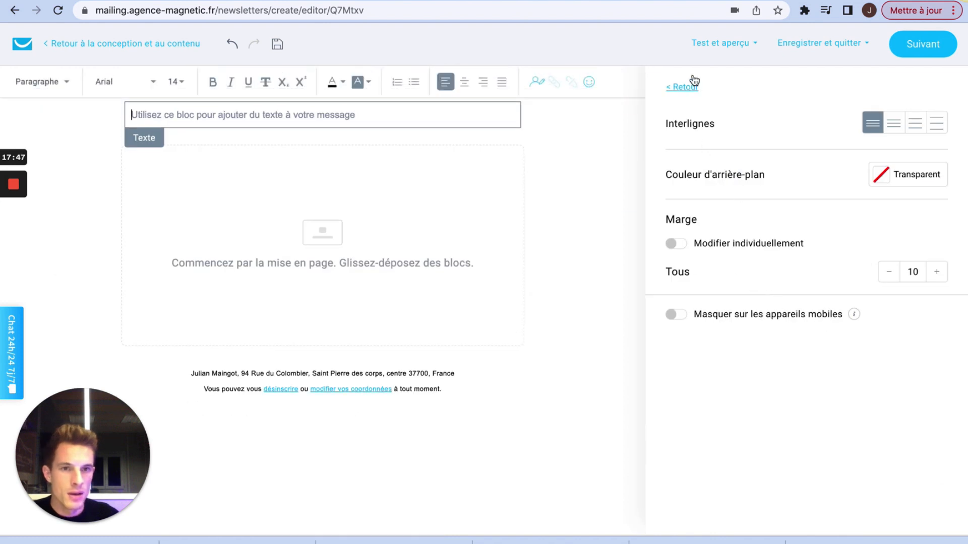
pyautogui.click(685, 88)
pyautogui.moveTo(711, 266); pyautogui.dragTo(439, 221)
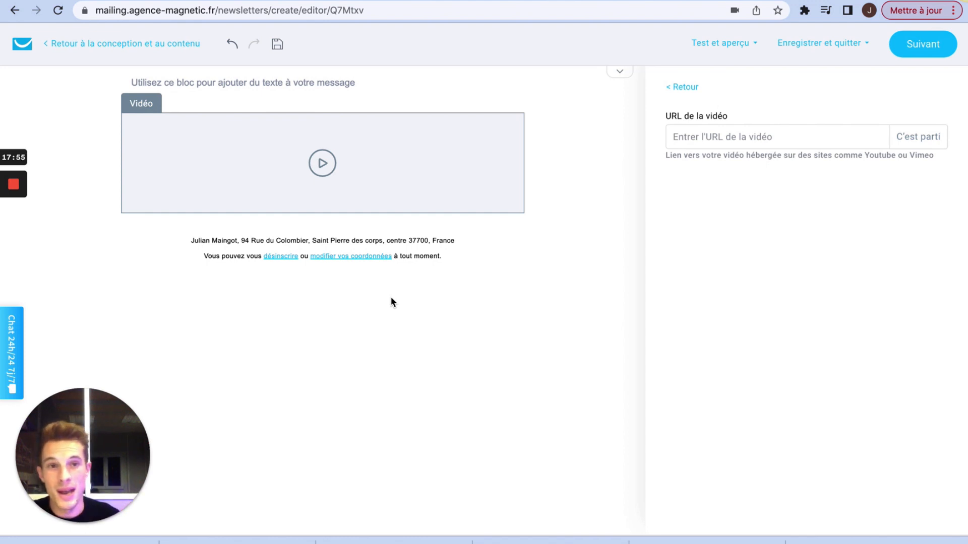
pyautogui.click(741, 135)
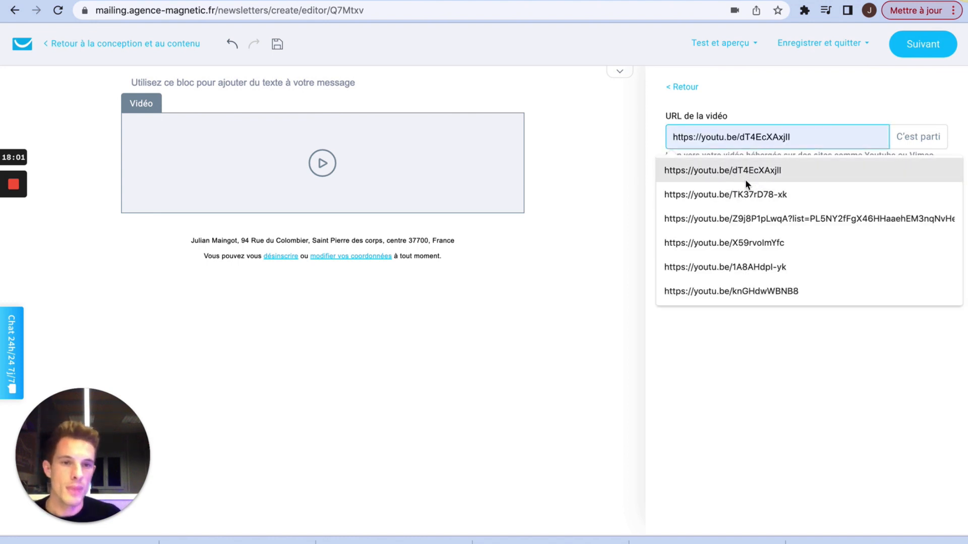
pyautogui.click(743, 177)
pyautogui.click(922, 137)
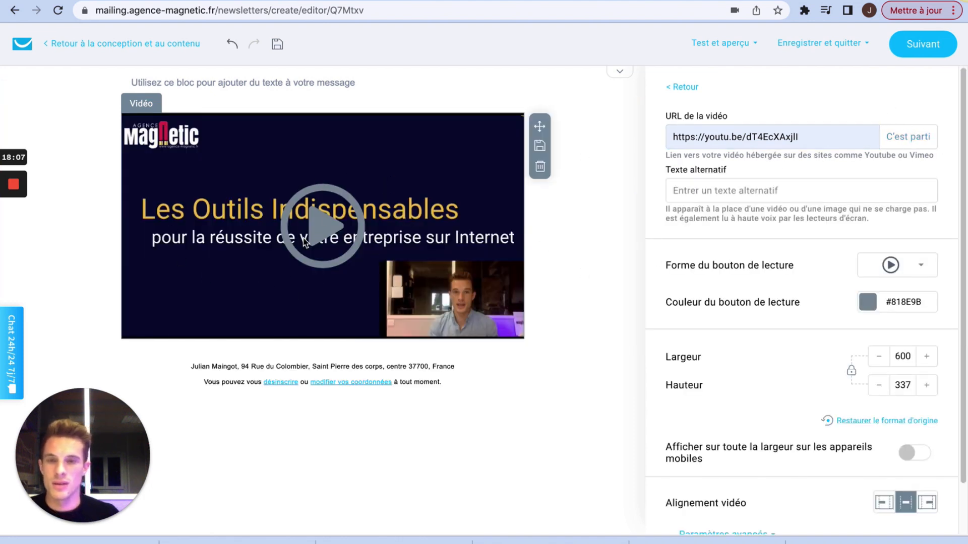
# Give the video a solid circular play button coloured yellow #FFD32A, and check its size and alignment options.
pyautogui.click(916, 267)
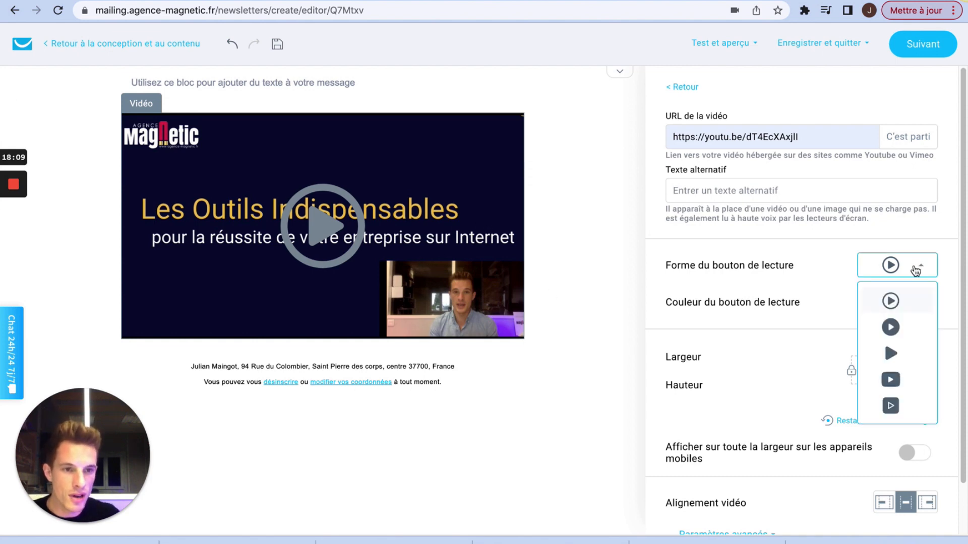
pyautogui.click(894, 329)
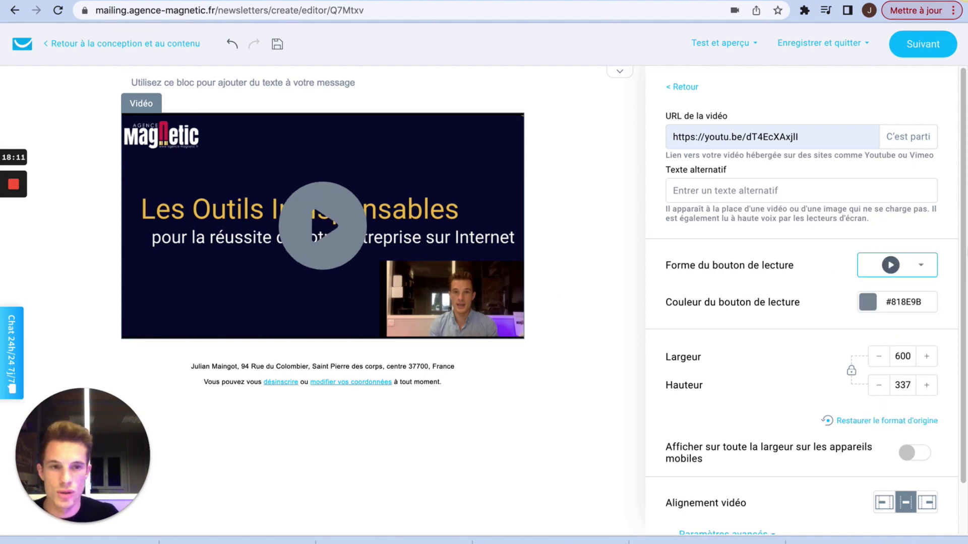
pyautogui.click(873, 305)
pyautogui.click(828, 384)
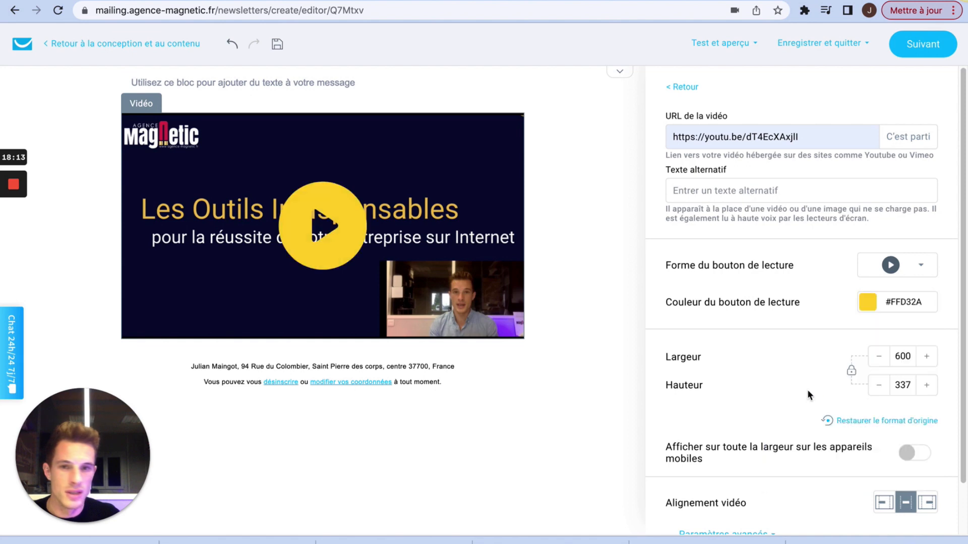
pyautogui.scroll(-2, 739, 376)
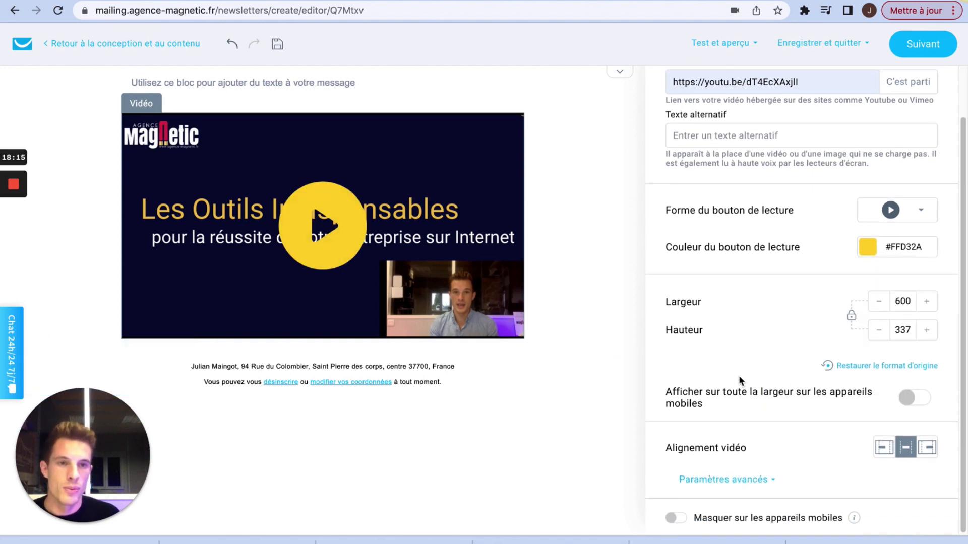
pyautogui.scroll(2, 778, 317)
# Leave the video block's settings and proceed to the newsletter settings page.
pyautogui.click(580, 203)
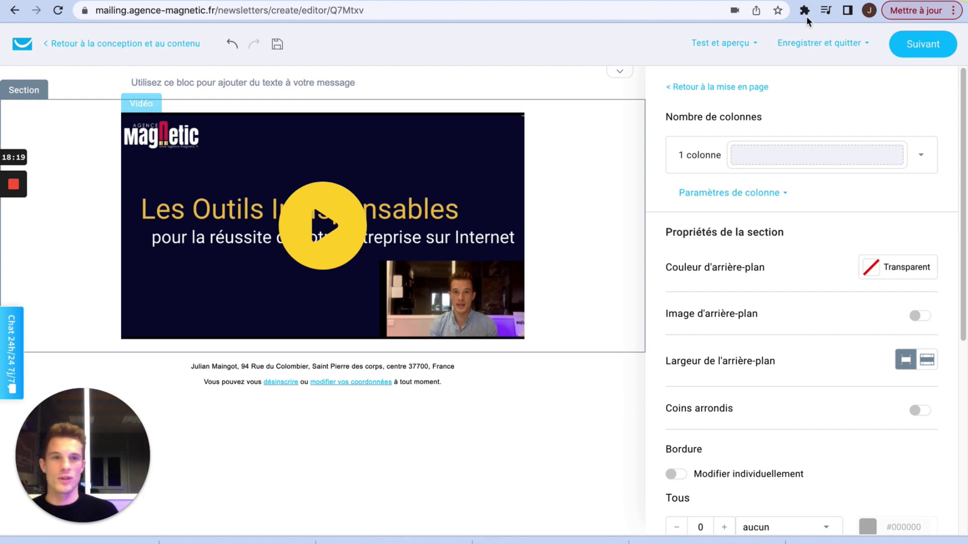
pyautogui.click(841, 49)
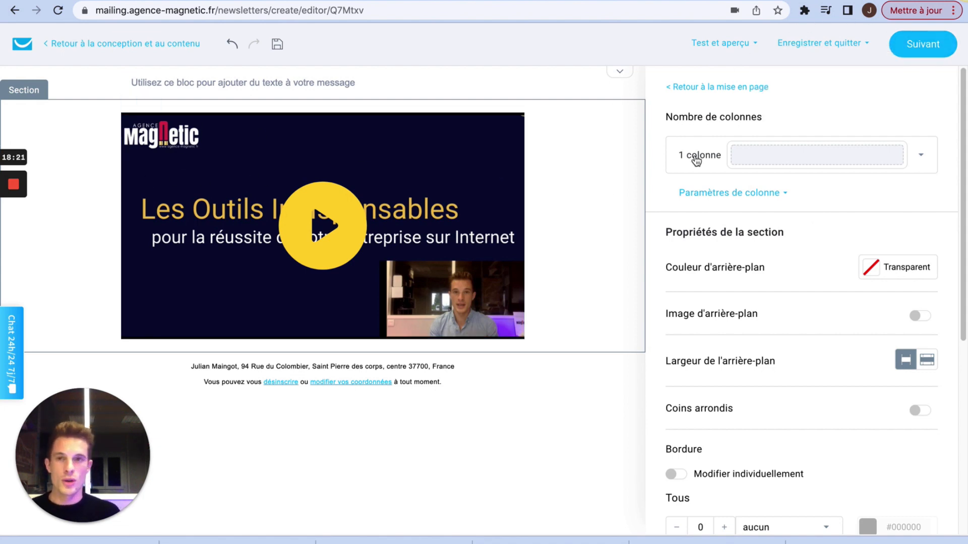
pyautogui.click(911, 47)
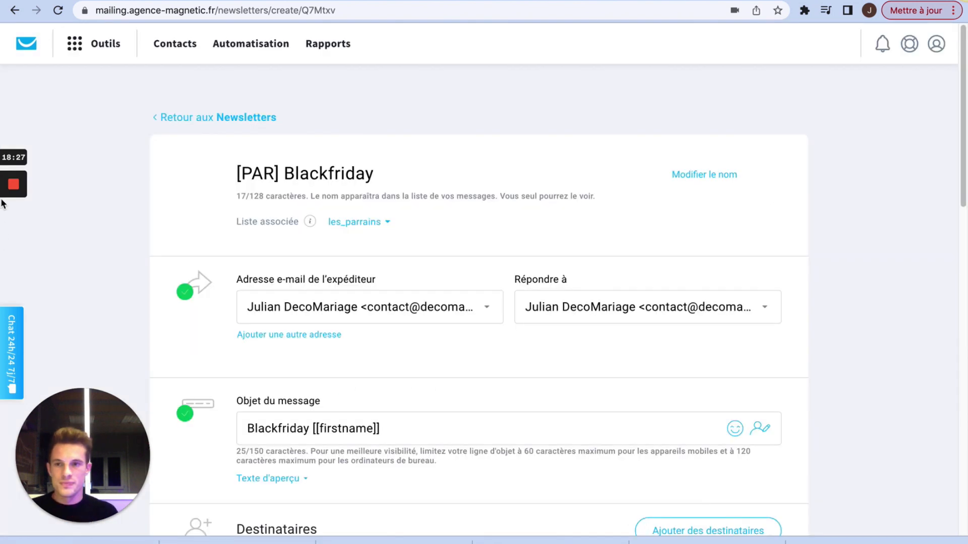
pyautogui.moveTo(22, 165)
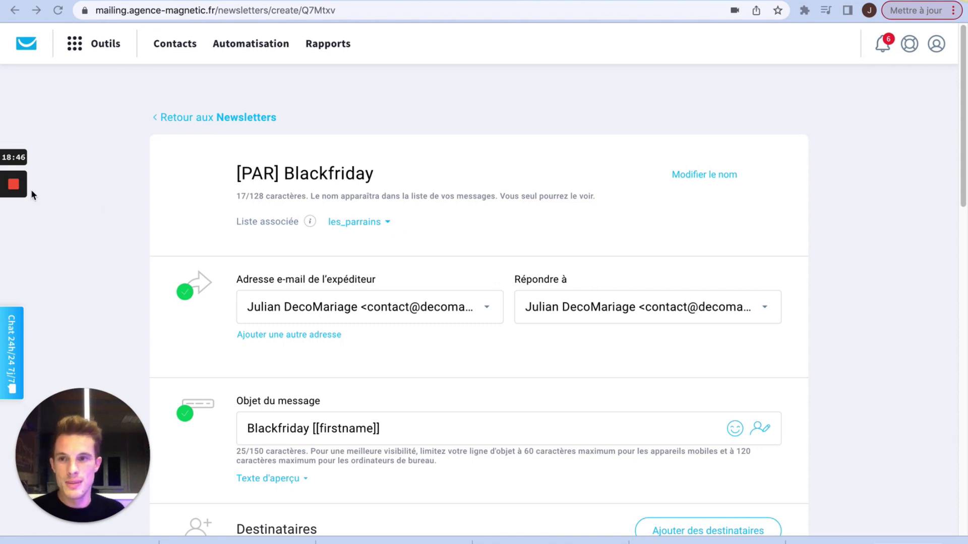
pyautogui.click(13, 185)
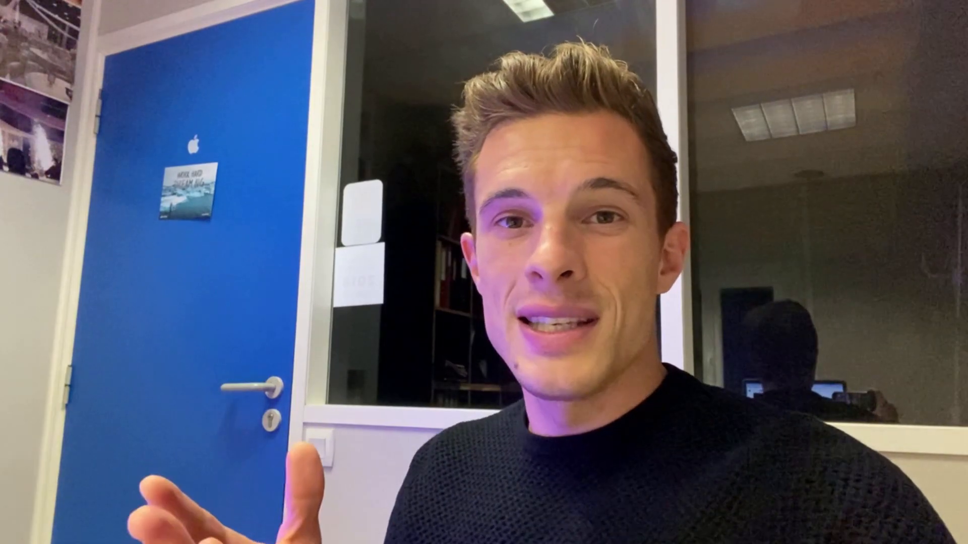